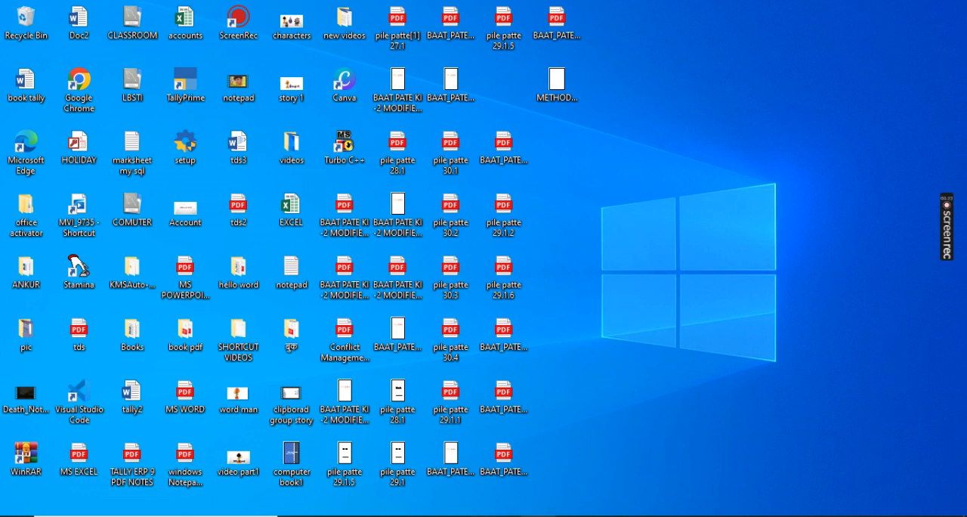
# - Switch to Word and fill the blank document with sample text by entering =rand() three times
pyautogui.click(574, 515)
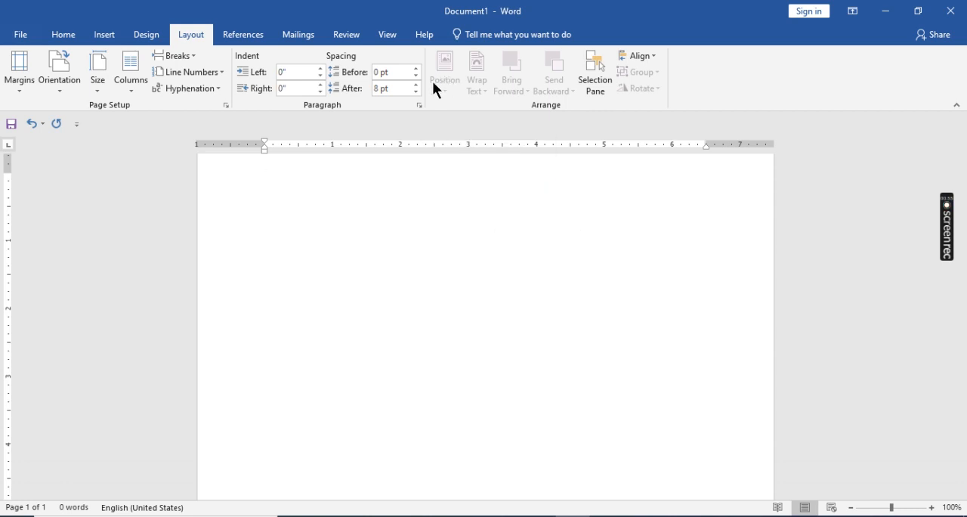
pyautogui.write('=rand()')
pyautogui.press('Return')
pyautogui.write('=rand()')
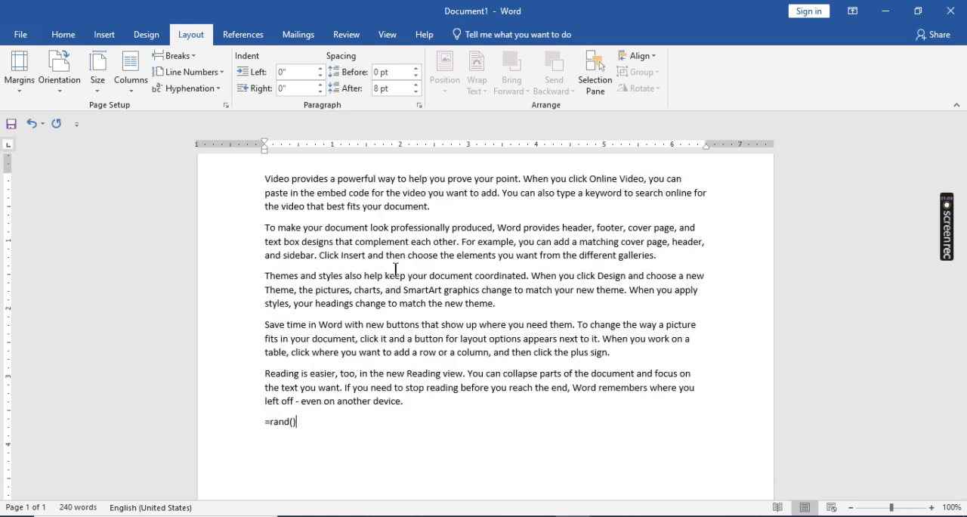
pyautogui.press('Return')
pyautogui.scroll(-2, 438, 302)
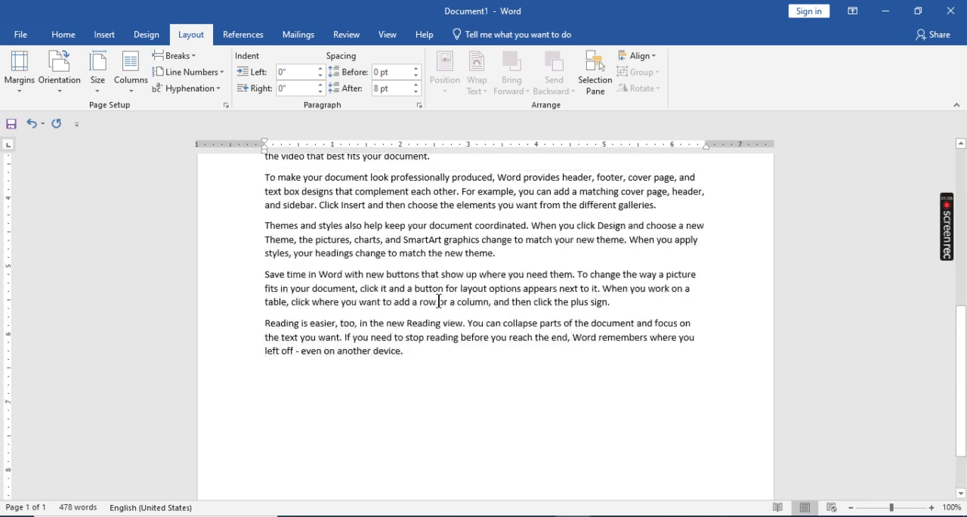
pyautogui.write('=rand()')
pyautogui.press('Return')
# - Insert a cloud shape about 2.25" high and 2.13" wide over the paragraphs at the start of the first page
pyautogui.scroll(-5, 442, 302)
pyautogui.scroll(5, 449, 302)
pyautogui.keyDown('ctrl'); pyautogui.scroll(1, 448, 298); pyautogui.keyUp('ctrl')
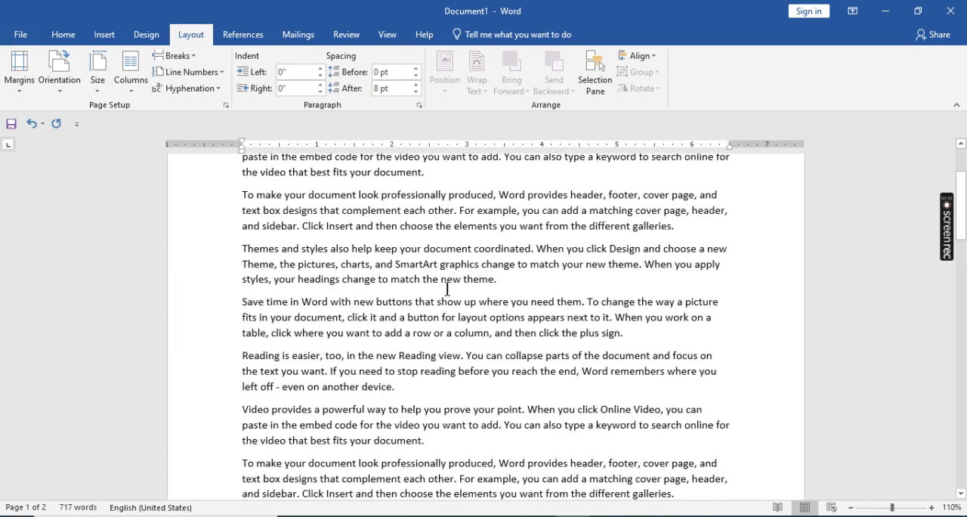
pyautogui.scroll(3, 448, 288)
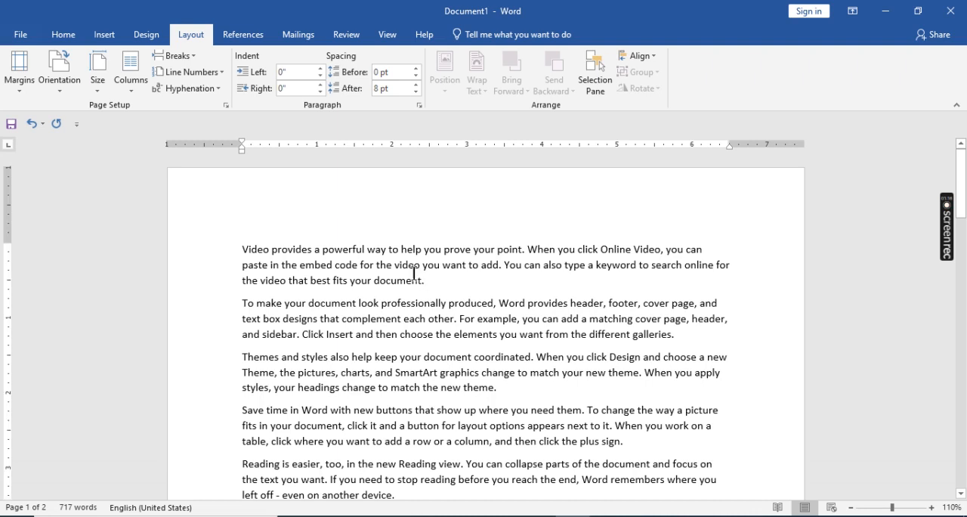
pyautogui.click(102, 35)
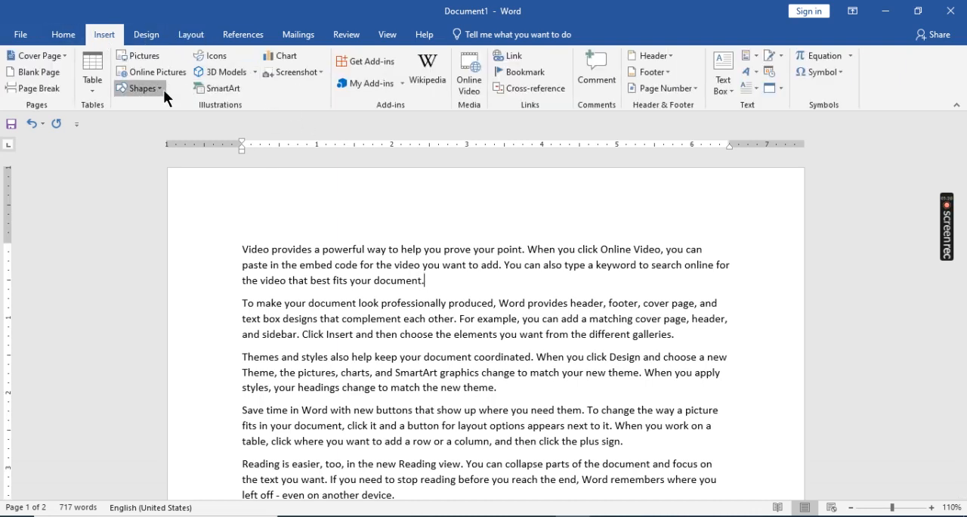
pyautogui.click(140, 89)
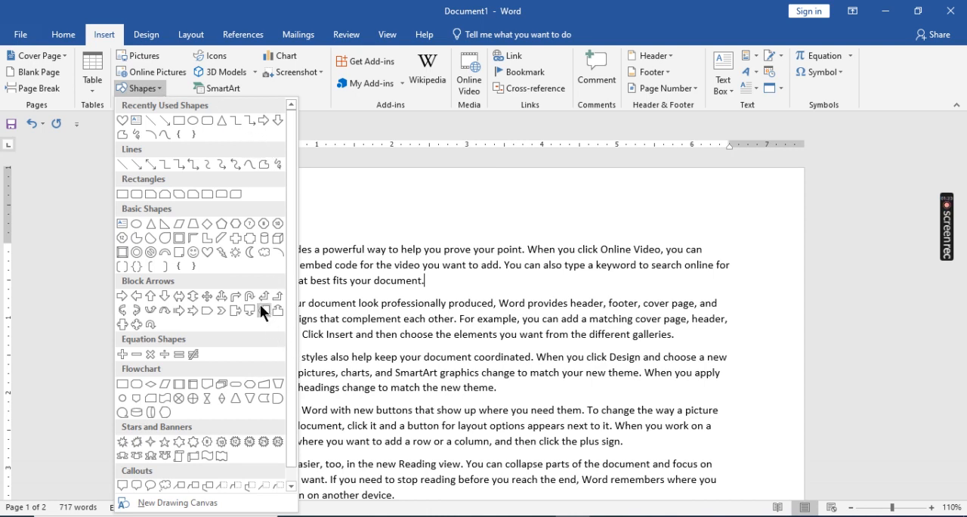
pyautogui.click(266, 252)
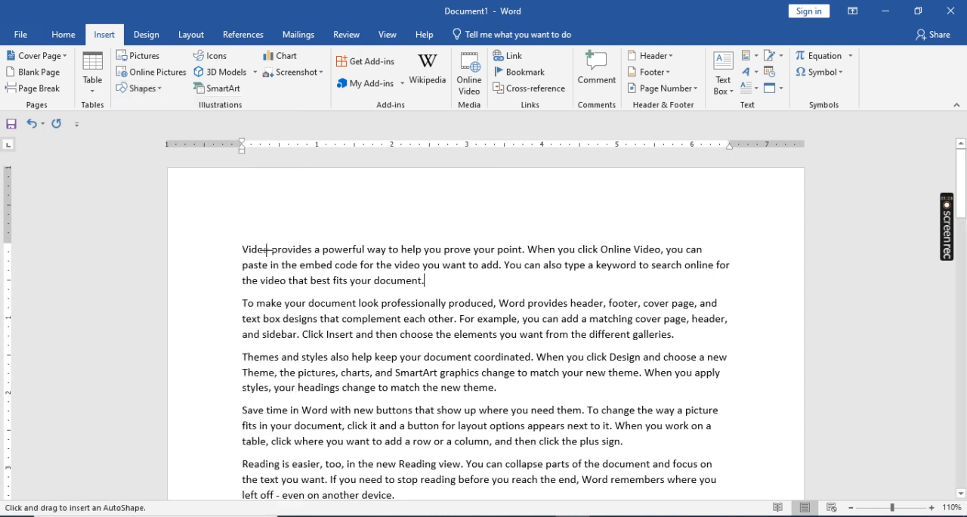
pyautogui.moveTo(382, 287)
pyautogui.mouseDown()
pyautogui.moveTo(474, 412)
pyautogui.moveTo(541, 454)
pyautogui.mouseUp()
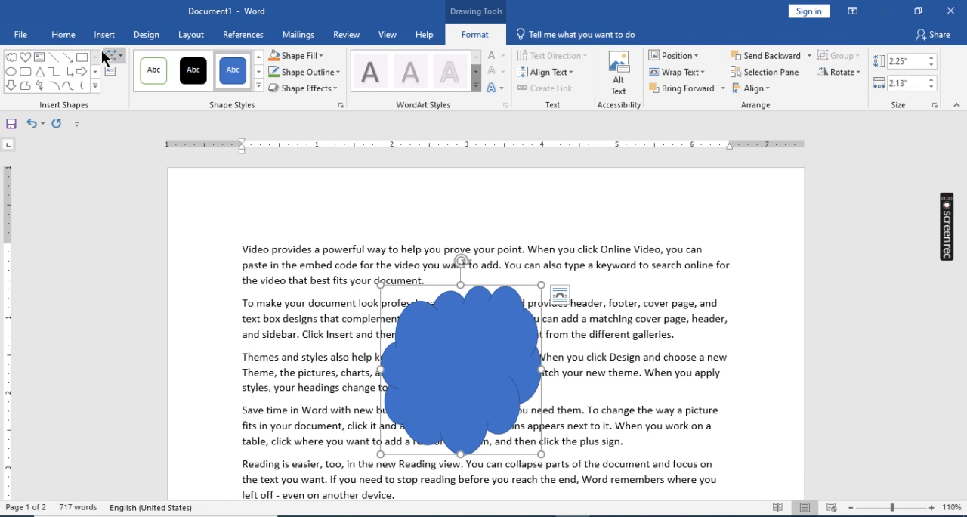
# - Position the cloud In Line with Text and move it rightward within the first line, into the word "prove"
pyautogui.click(192, 41)
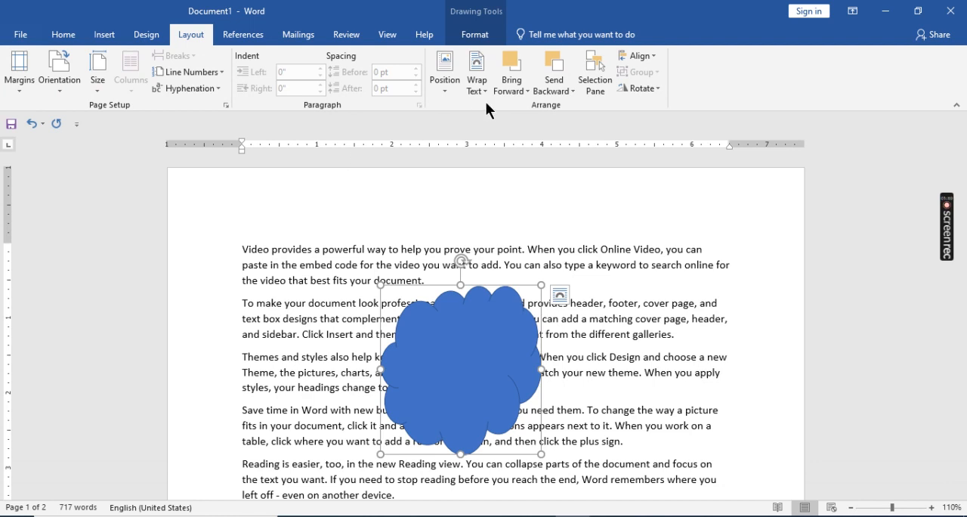
pyautogui.click(444, 93)
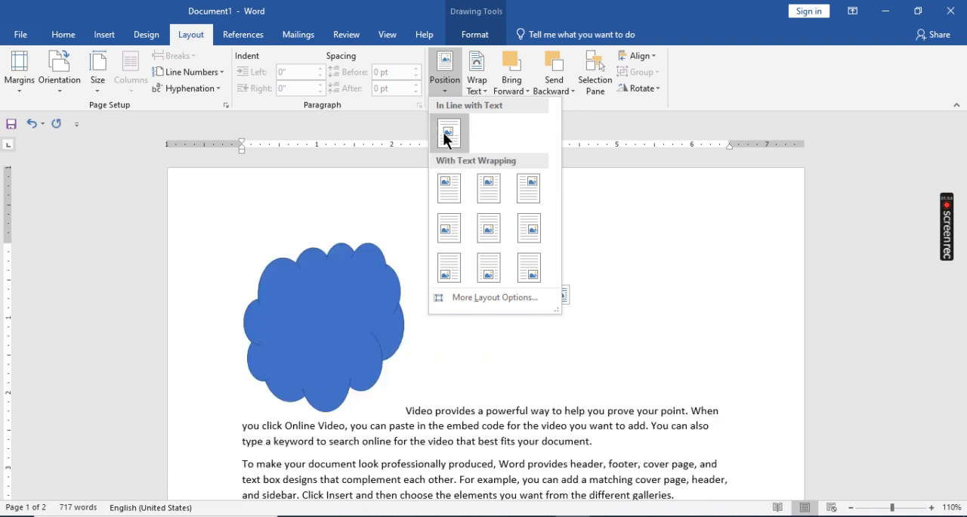
pyautogui.click(449, 134)
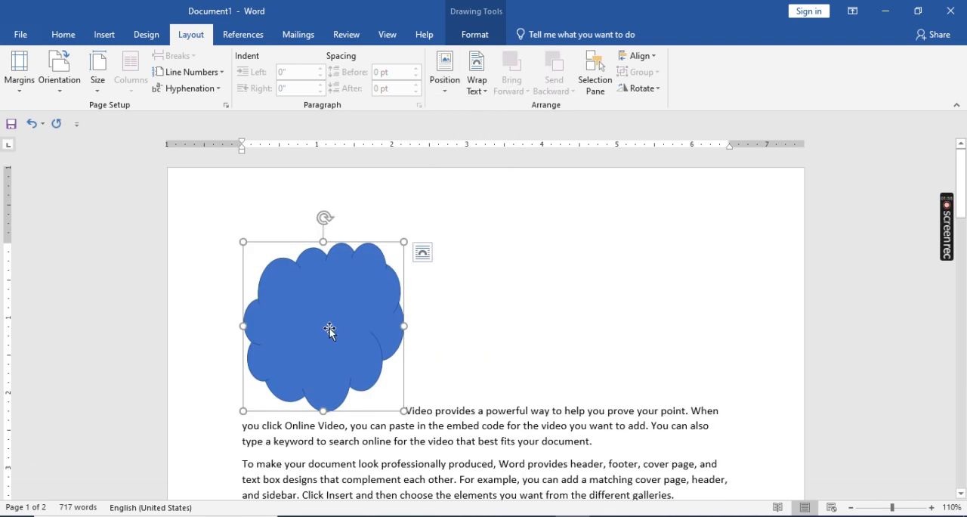
pyautogui.moveTo(329, 328); pyautogui.dragTo(559, 353)
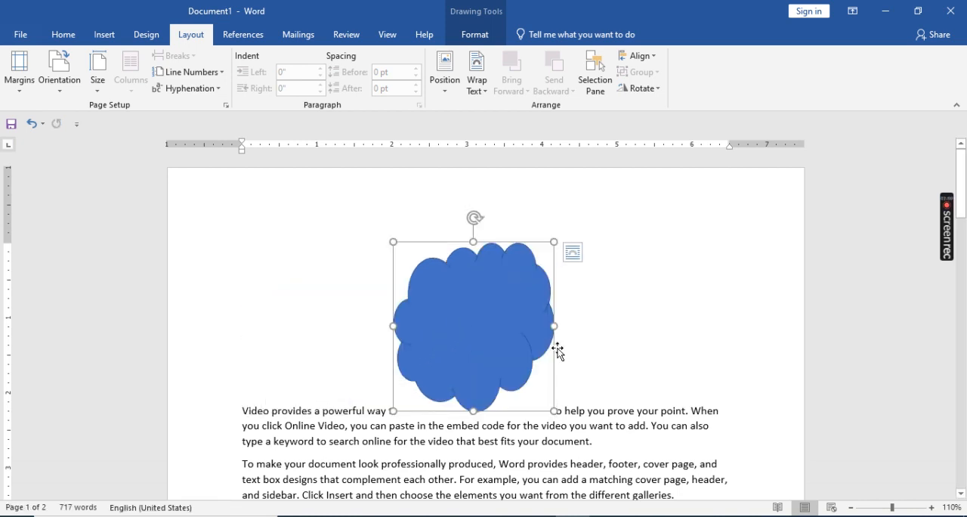
pyautogui.moveTo(489, 319); pyautogui.dragTo(621, 324)
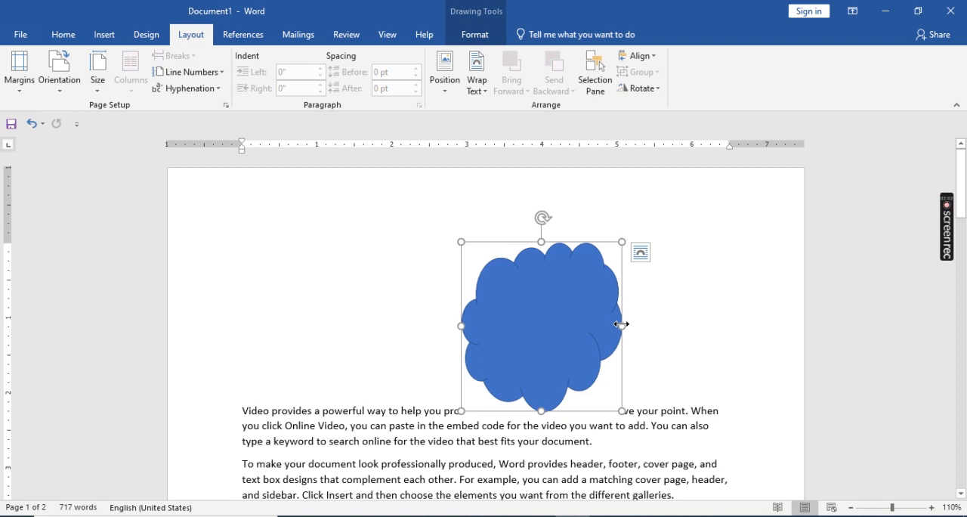
# - Position the cloud in Top Left with Square Text Wrapping, followed by Top Center with Square Text Wrapping
pyautogui.click(444, 89)
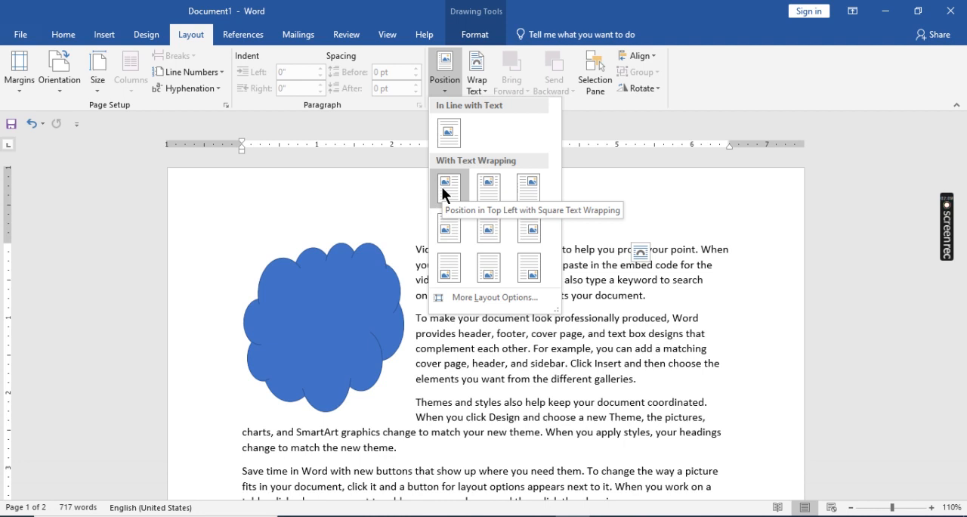
pyautogui.click(447, 193)
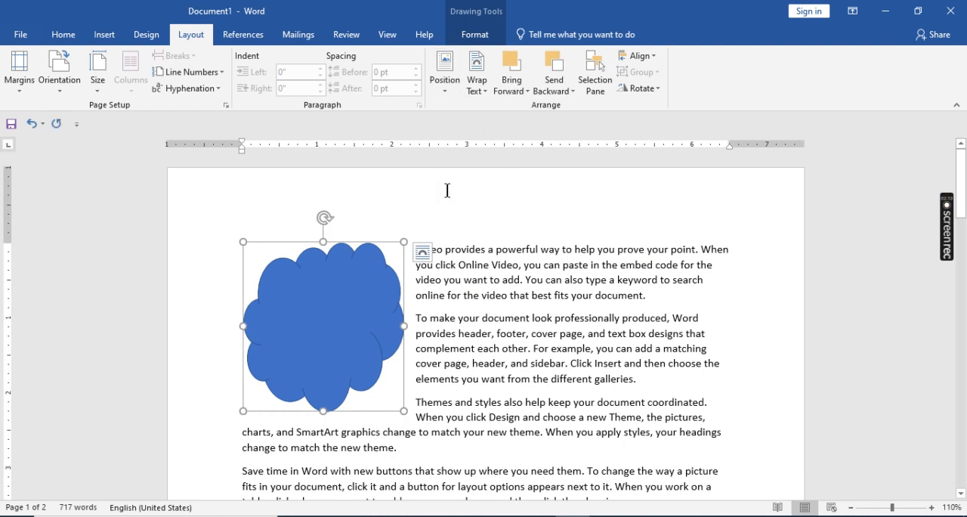
pyautogui.click(448, 86)
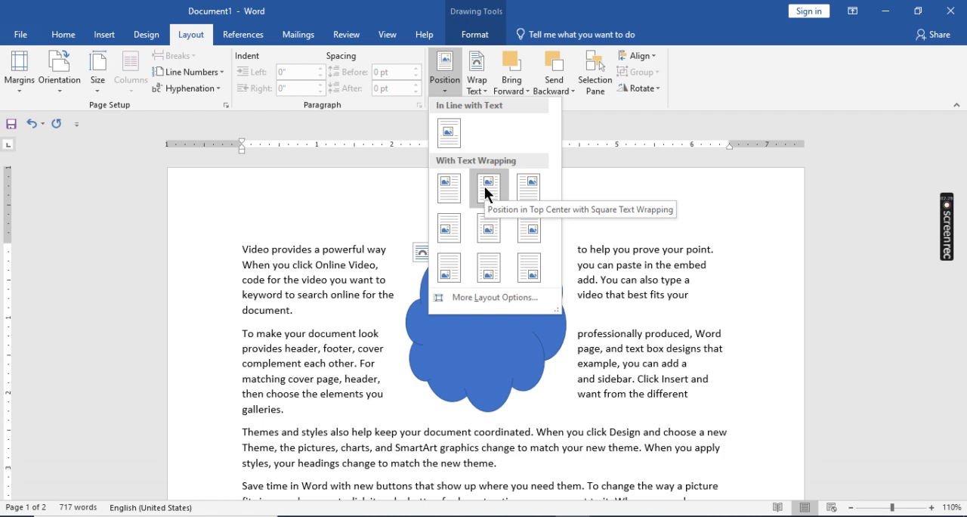
pyautogui.click(487, 186)
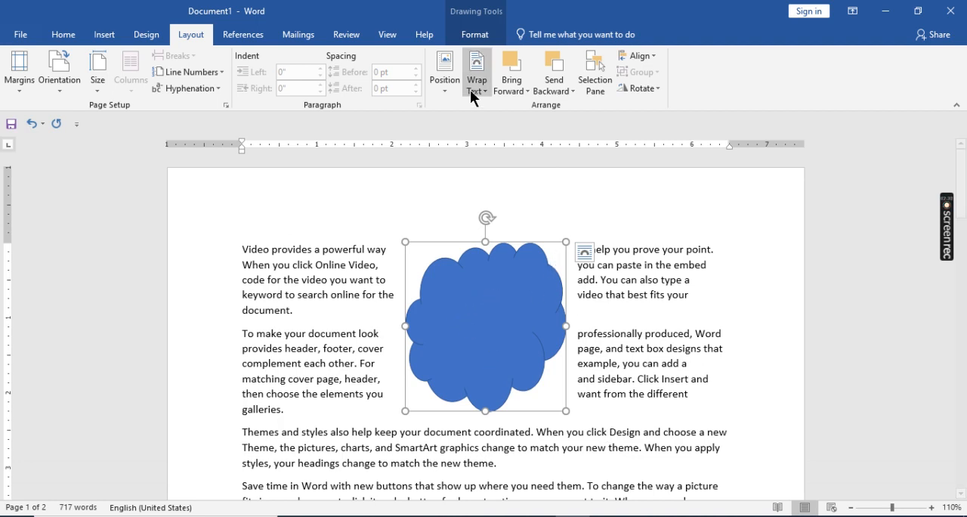
# - Position the cloud at the top right of the page with square text wrapping
pyautogui.click(449, 88)
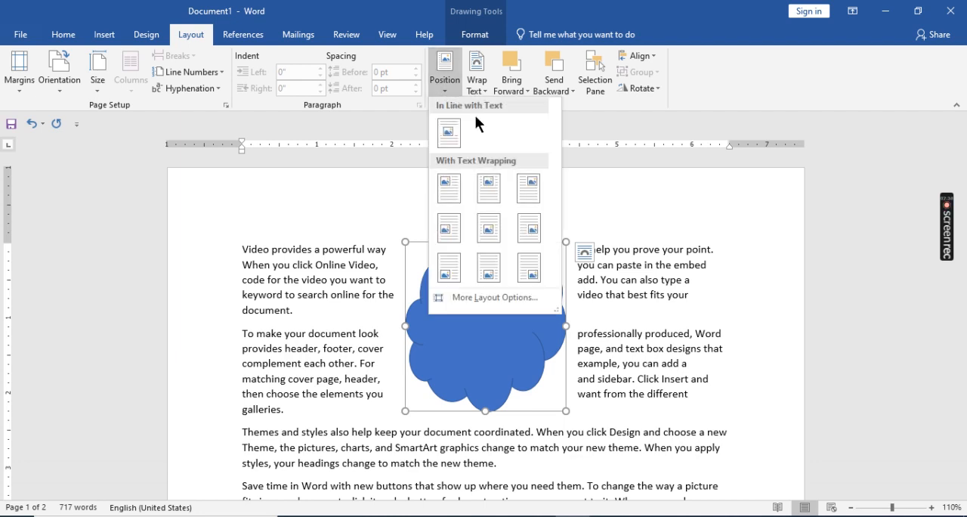
pyautogui.click(527, 185)
pyautogui.click(444, 83)
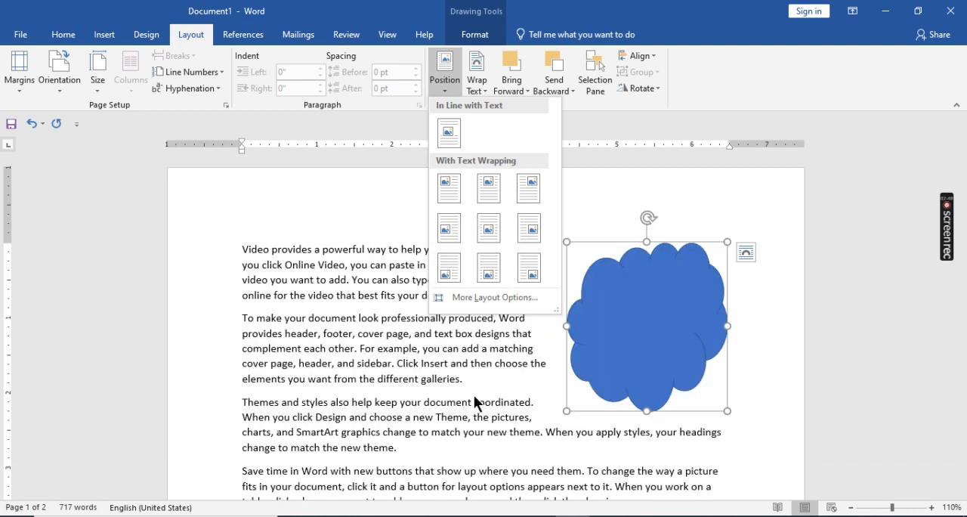
pyautogui.click(452, 389)
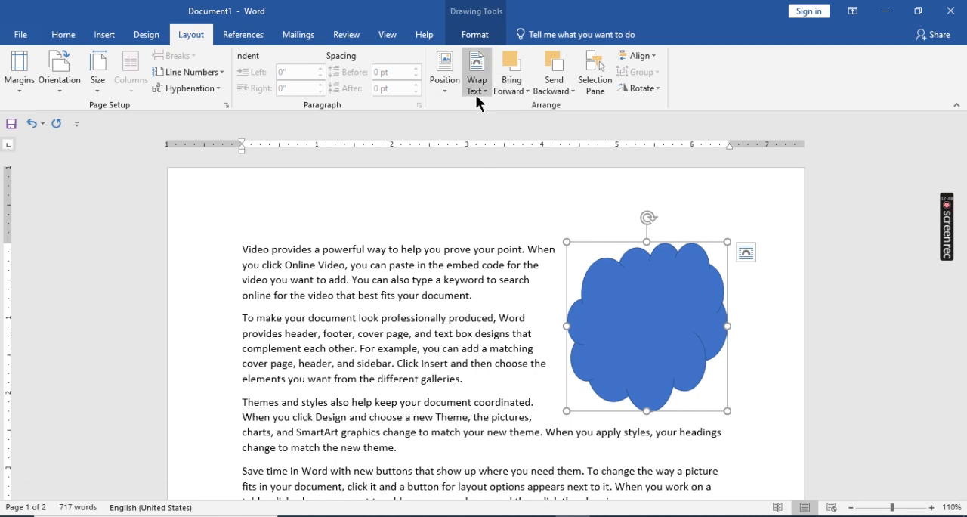
# - Position the cloud in the middle center of the page with square text wrapping and move it slightly down and left
pyautogui.click(446, 82)
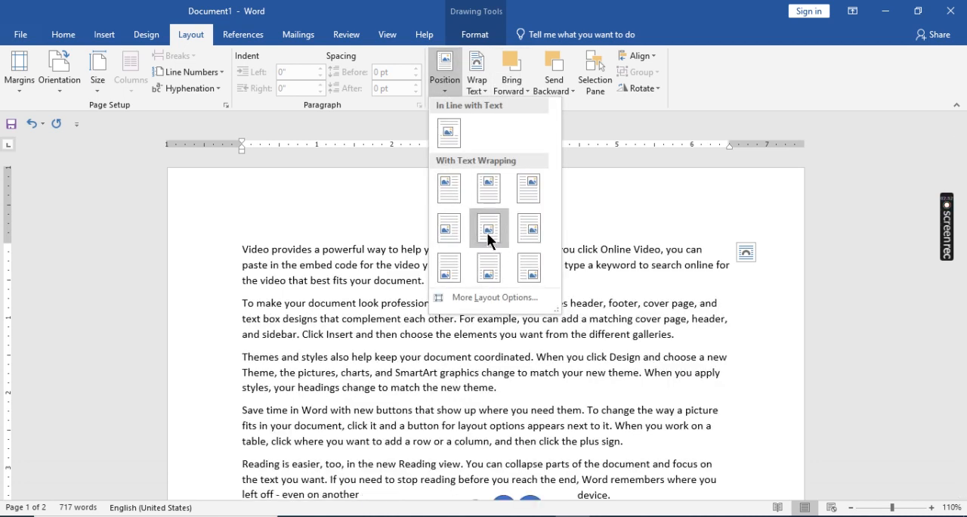
pyautogui.click(486, 230)
pyautogui.scroll(-5, 441, 356)
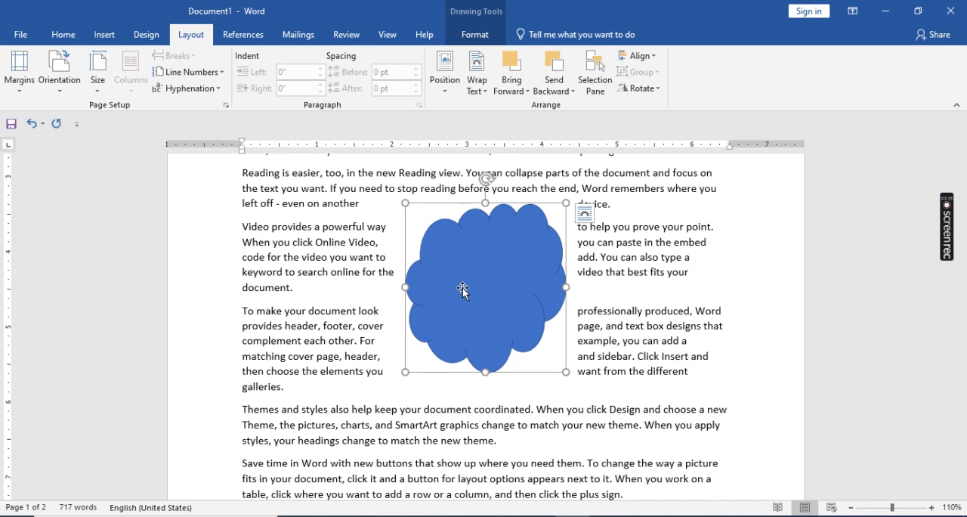
pyautogui.moveTo(492, 278); pyautogui.dragTo(464, 299)
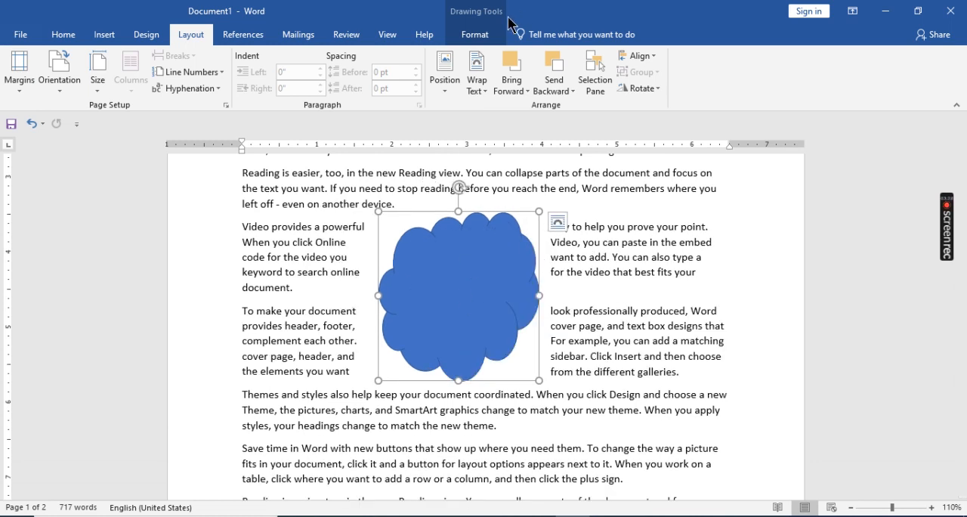
# - Set the cloud's text wrapping to Through and shift it slightly down and left within the paragraphs
pyautogui.click(478, 91)
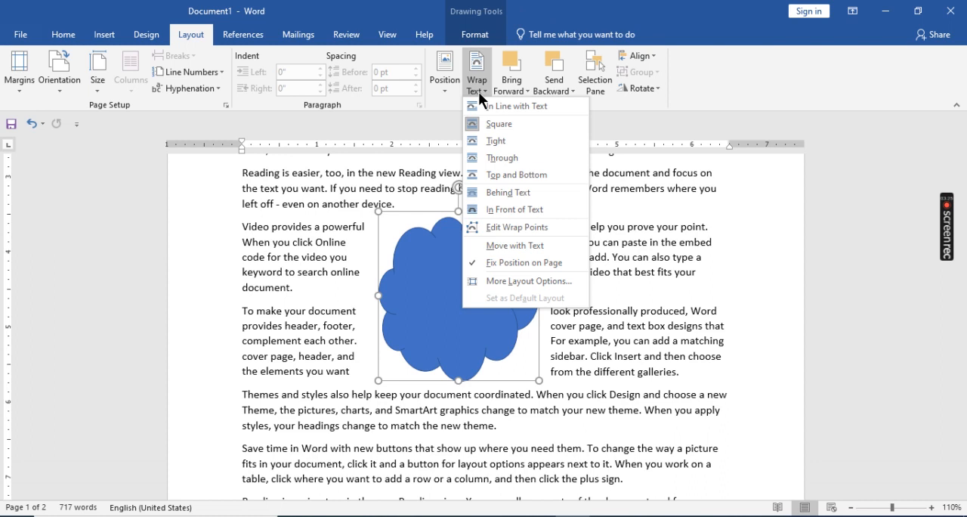
pyautogui.click(490, 157)
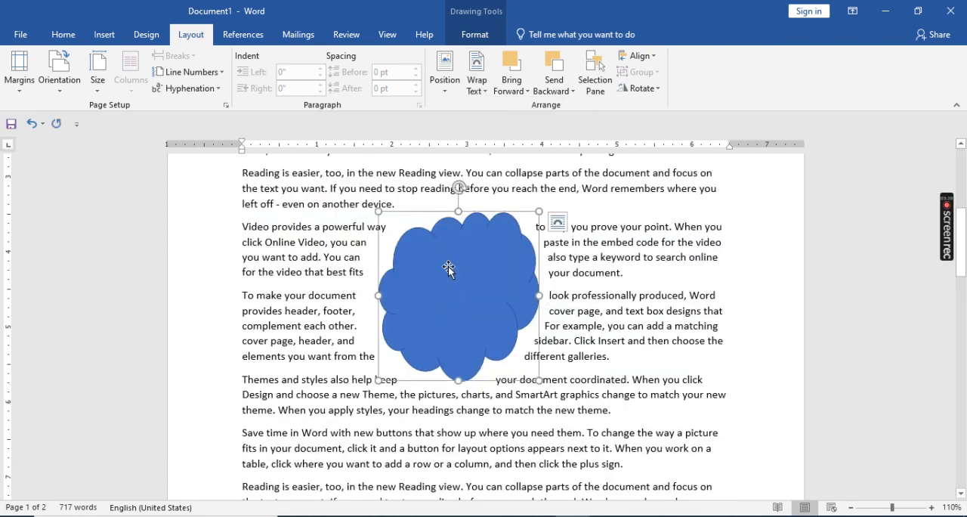
pyautogui.moveTo(450, 267); pyautogui.dragTo(429, 294)
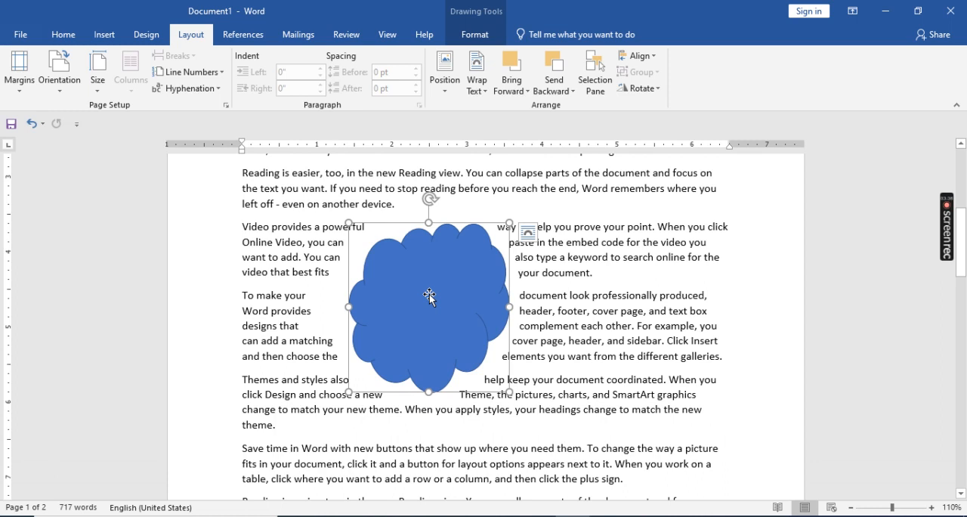
# - Set the cloud's wrapping to In Line with Text and move it rightward along its line, into the word "prove"
pyautogui.click(480, 87)
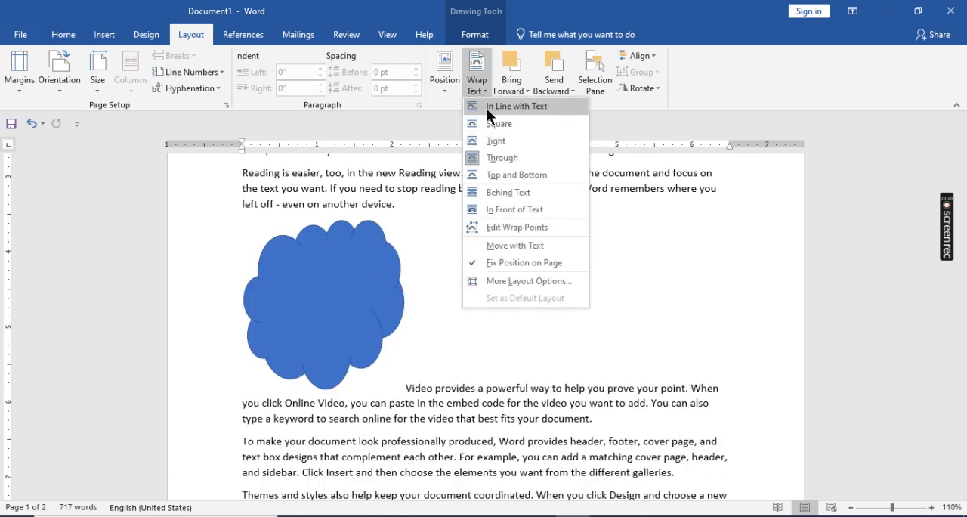
pyautogui.click(486, 107)
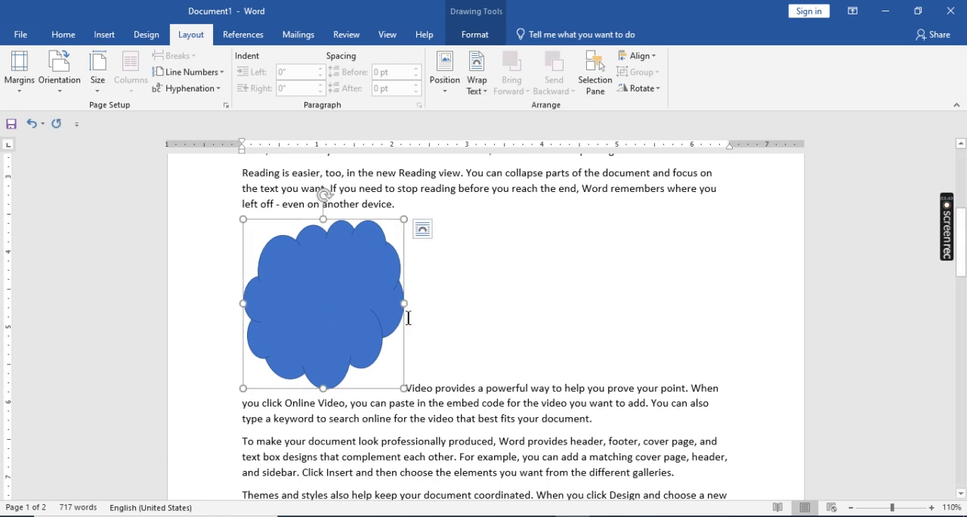
pyautogui.moveTo(348, 312); pyautogui.dragTo(280, 340)
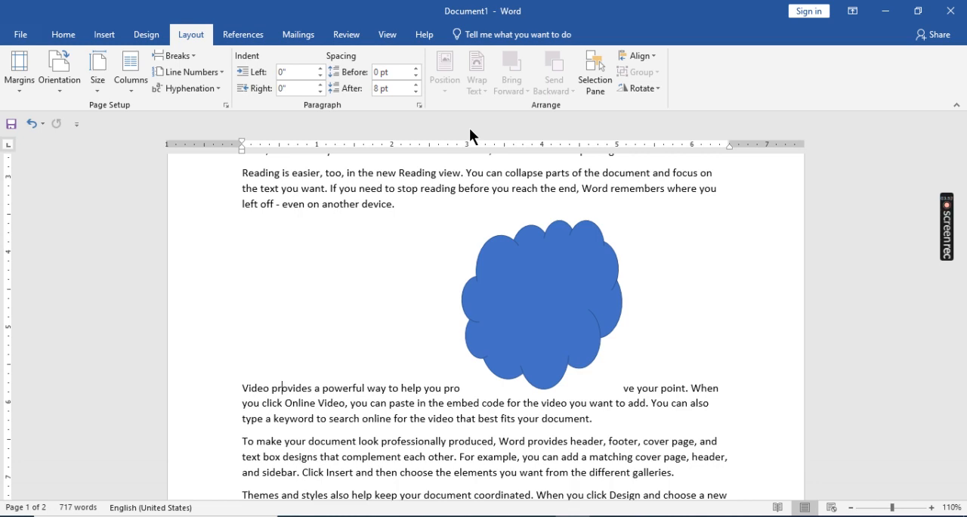
# - Apply Square text wrapping to the cloud, followed by Tight wrapping so the text follows its outline
pyautogui.click(551, 320)
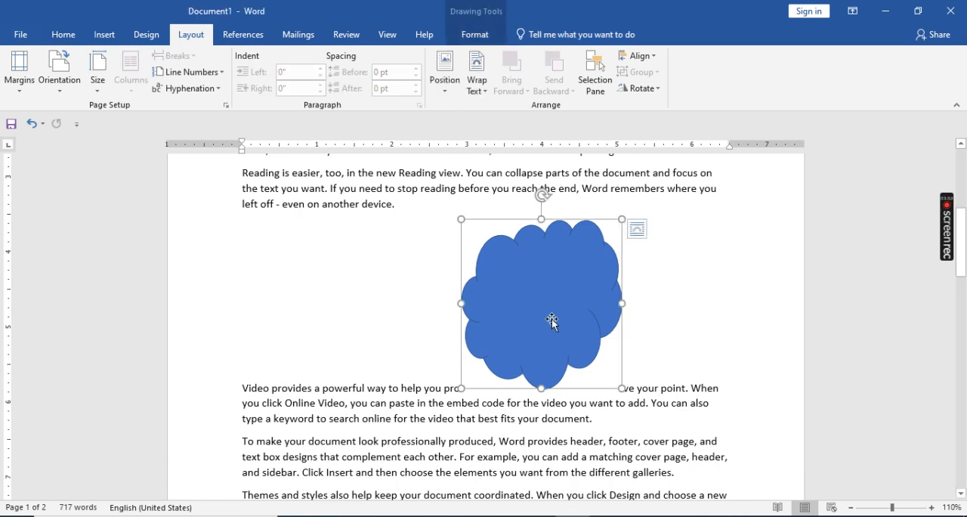
pyautogui.click(480, 72)
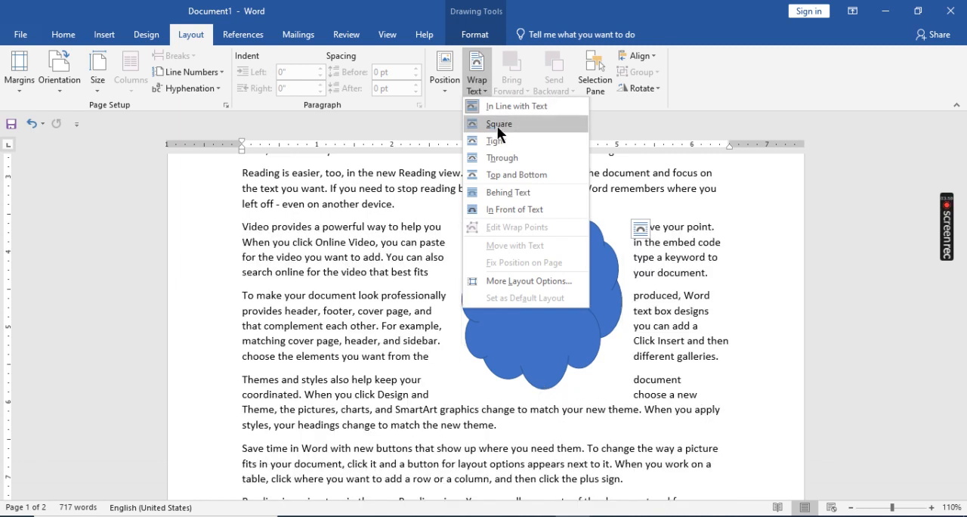
pyautogui.click(495, 124)
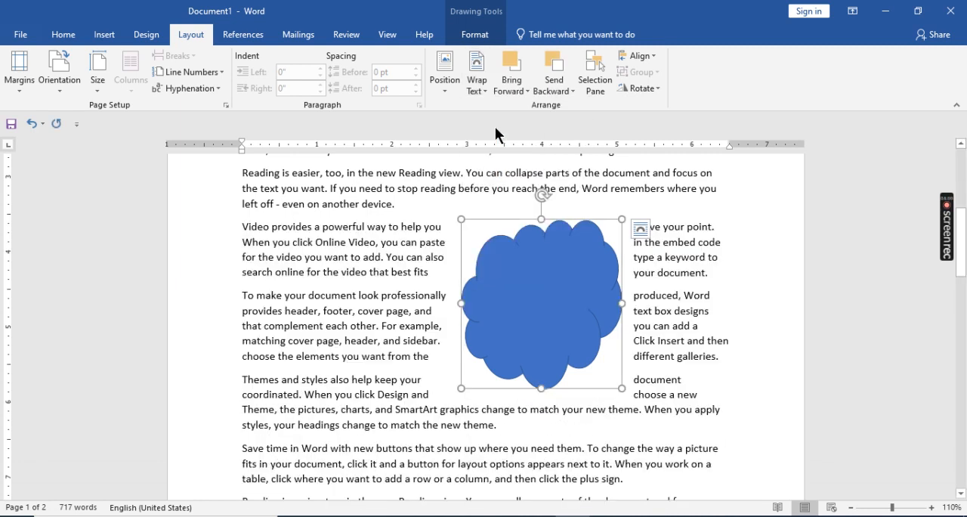
pyautogui.click(477, 88)
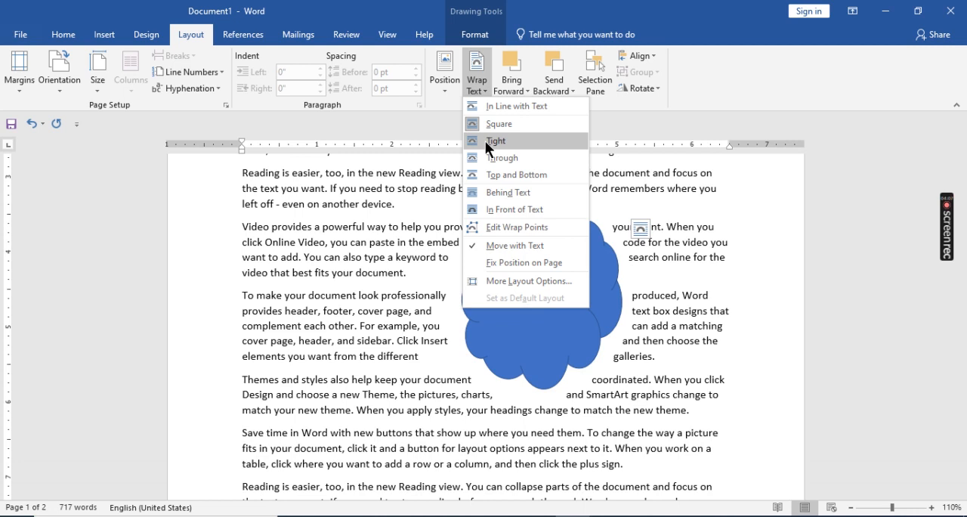
pyautogui.click(486, 141)
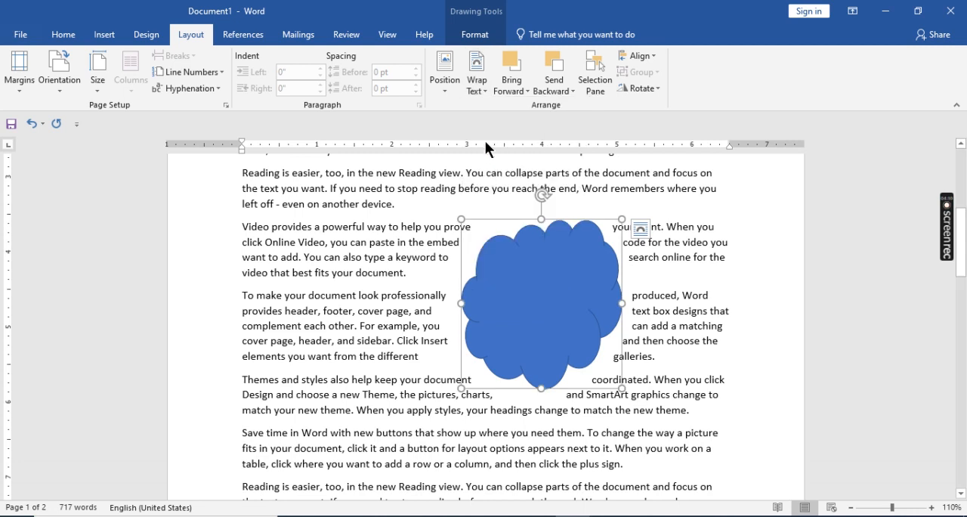
# - Set the cloud's text wrapping to Top and Bottom and move the cloud down and left, into the "To make your document look" paragraph
pyautogui.click(635, 310)
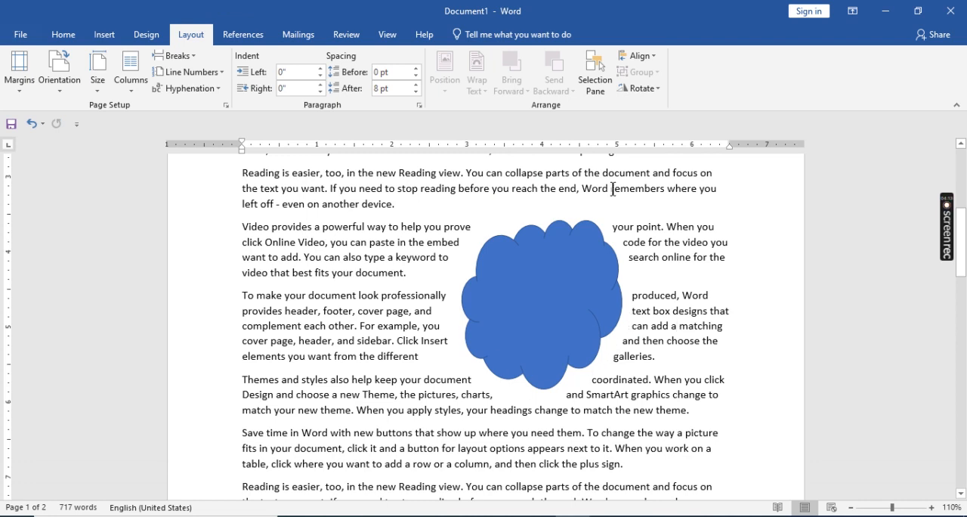
pyautogui.click(537, 305)
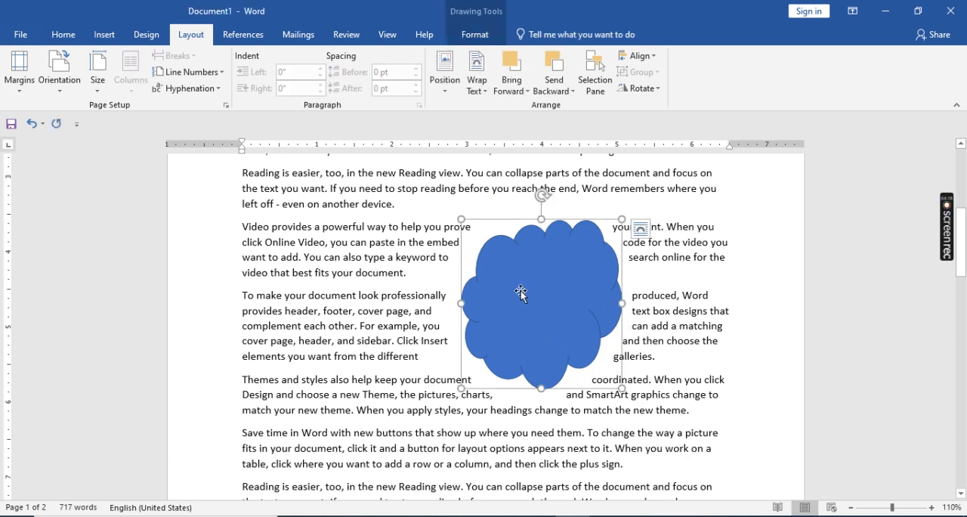
pyautogui.click(480, 80)
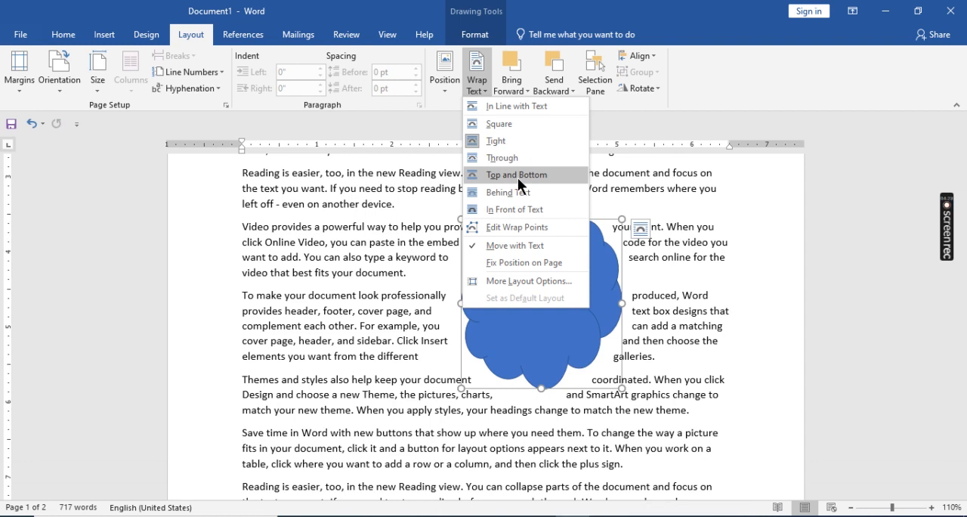
pyautogui.click(518, 175)
pyautogui.moveTo(557, 295); pyautogui.dragTo(482, 363)
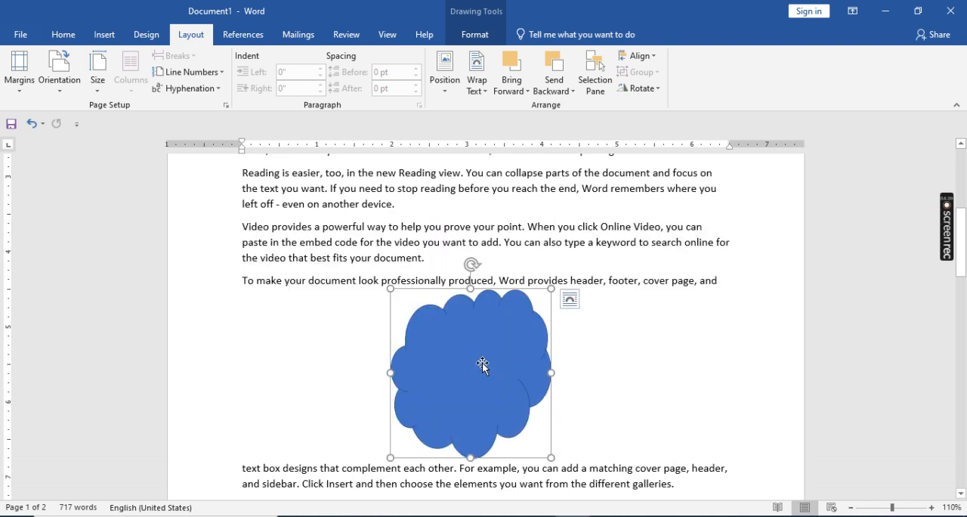
# - Set the cloud's text wrapping to In Front of Text and display its wrap points for editing
pyautogui.click(480, 91)
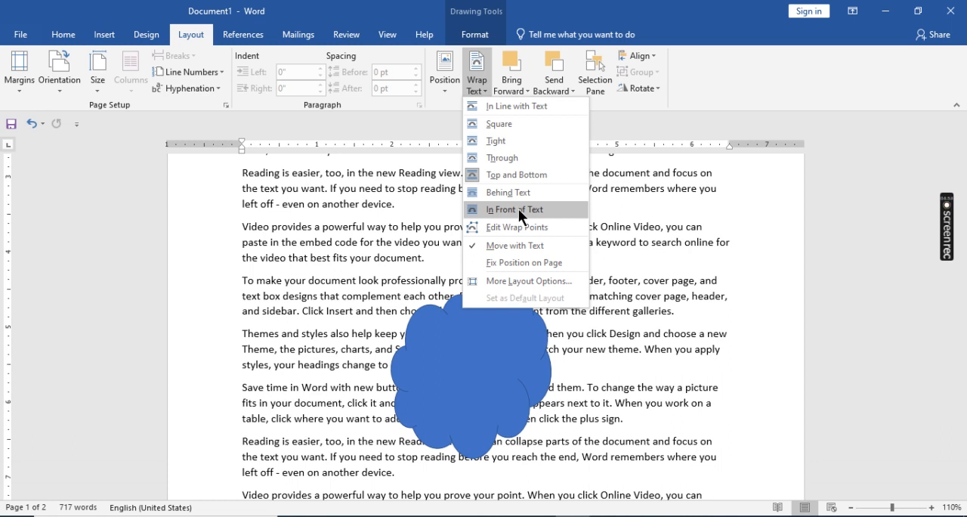
pyautogui.click(518, 209)
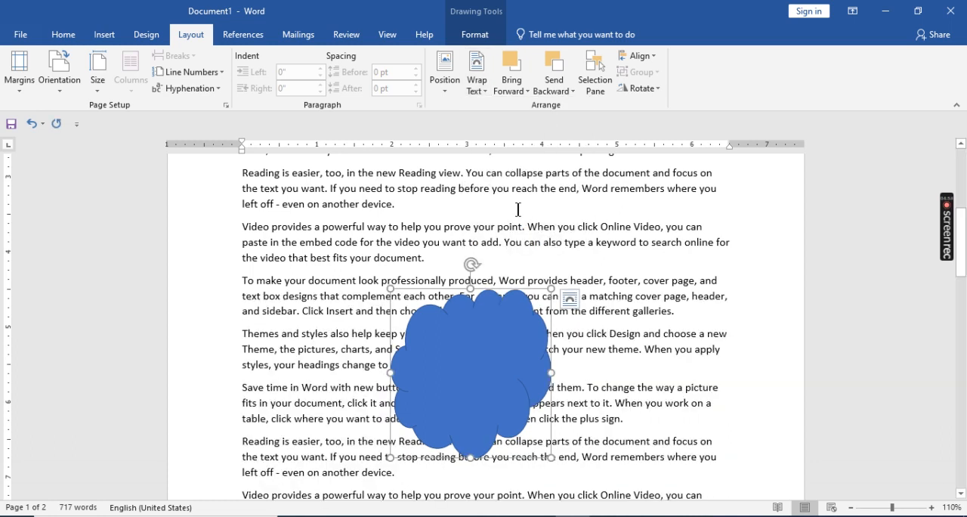
pyautogui.click(475, 88)
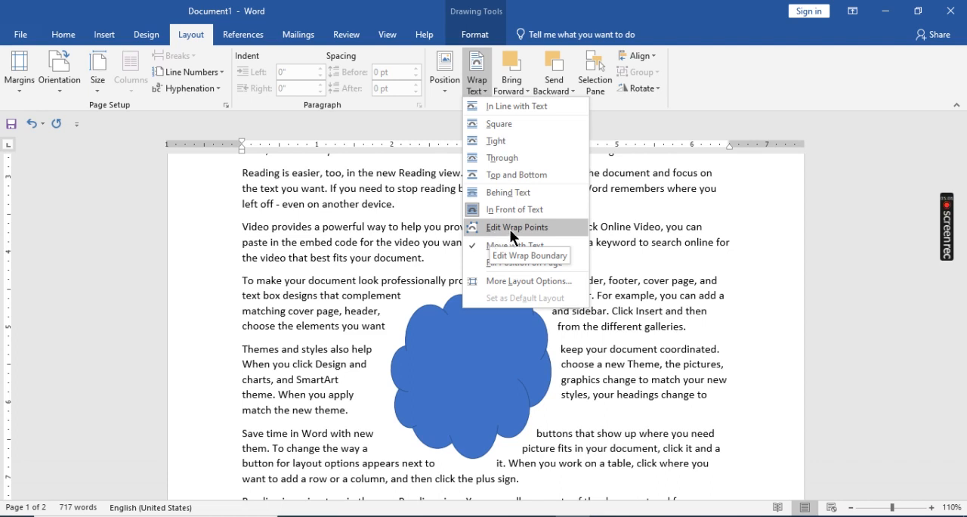
pyautogui.click(510, 228)
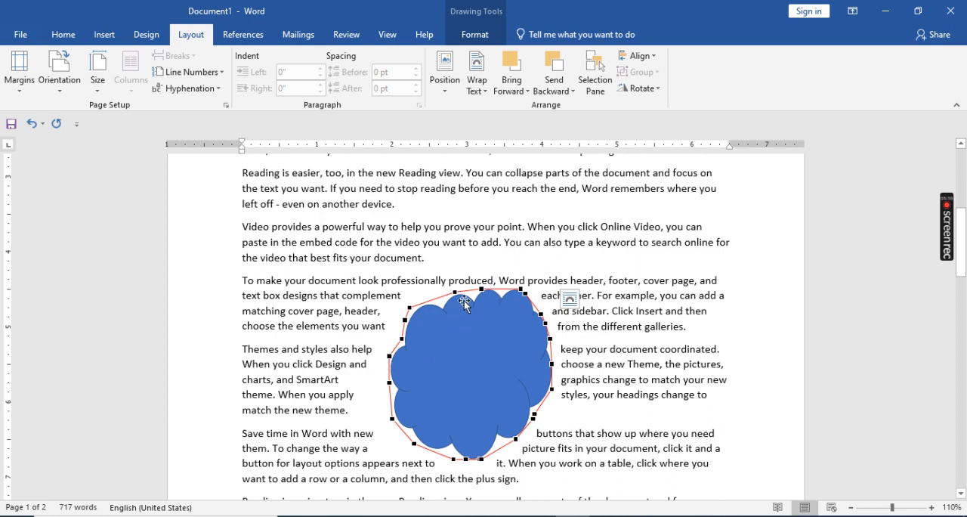
# - Pull an upper wrap point of the cloud upward and its right-hand wrap points outward, and move the cloud slightly up and left
pyautogui.moveTo(455, 292); pyautogui.dragTo(444, 266)
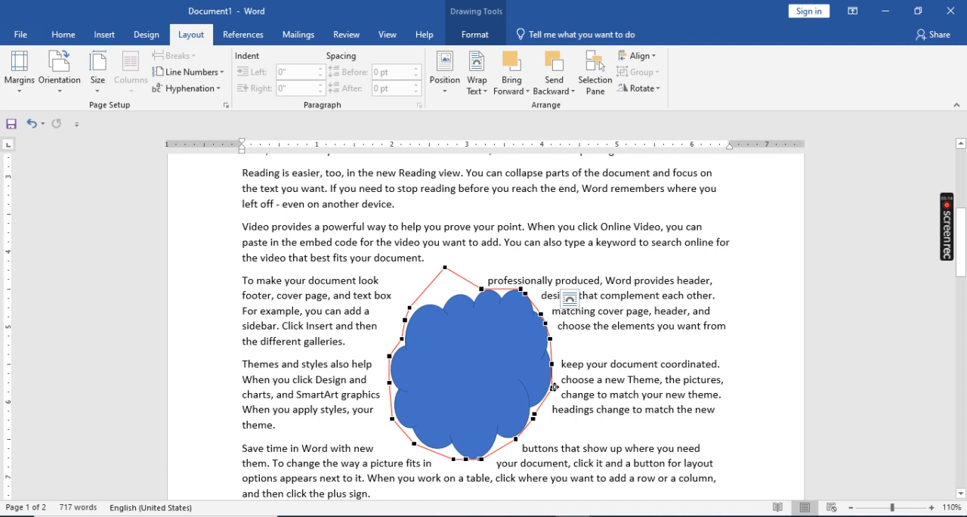
pyautogui.moveTo(553, 389); pyautogui.dragTo(566, 351)
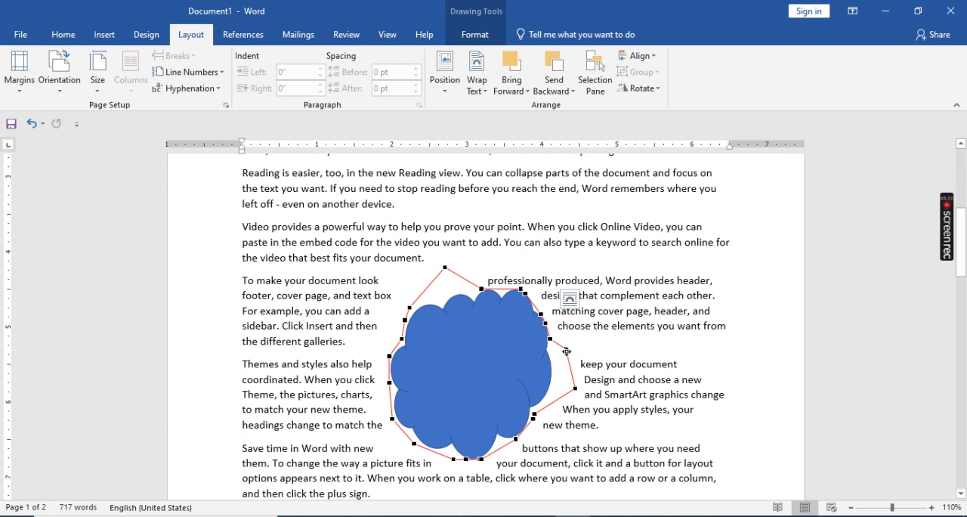
pyautogui.click(478, 90)
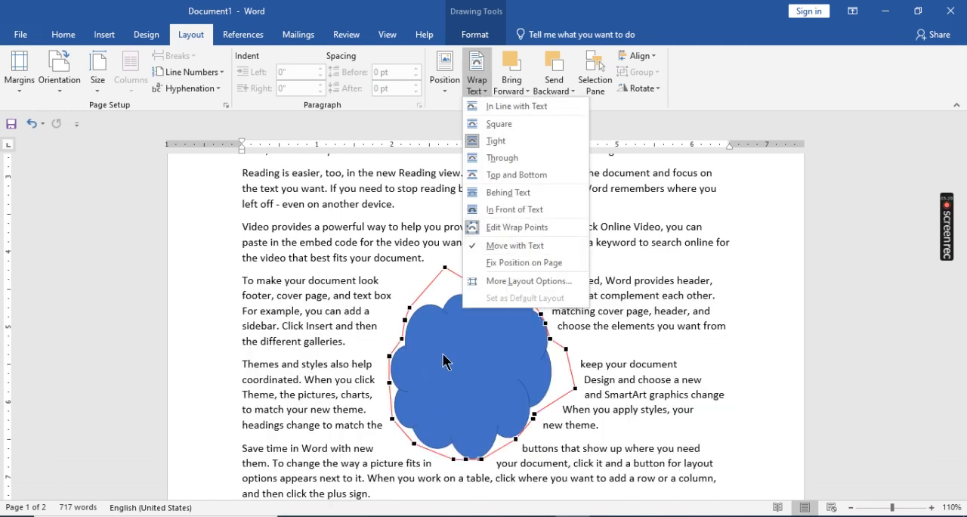
pyautogui.click(670, 365)
pyautogui.moveTo(468, 389); pyautogui.dragTo(439, 344)
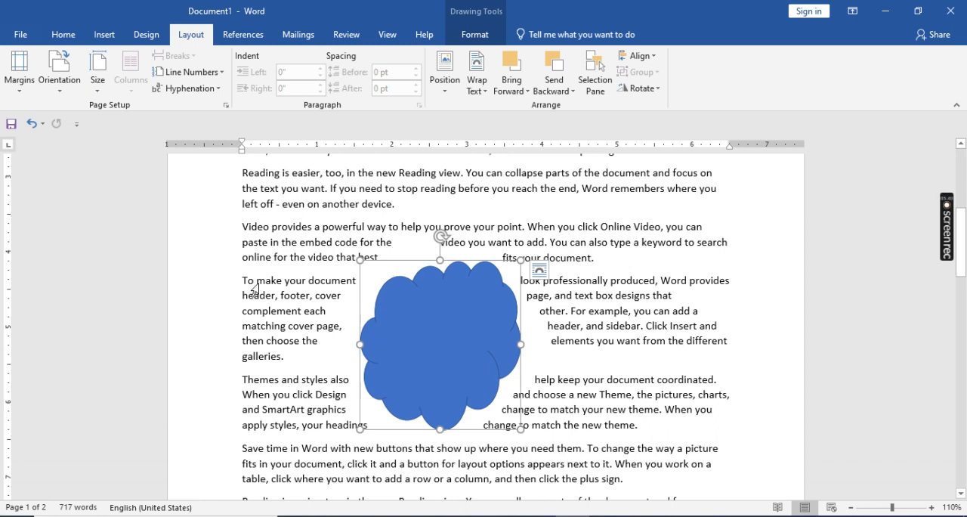
# - Insert two blank lines above the "Reading is easier" paragraph preceding the cloud, and undo them
pyautogui.scroll(2, 257, 284)
pyautogui.scroll(2, 257, 284)
pyautogui.scroll(-3, 251, 280)
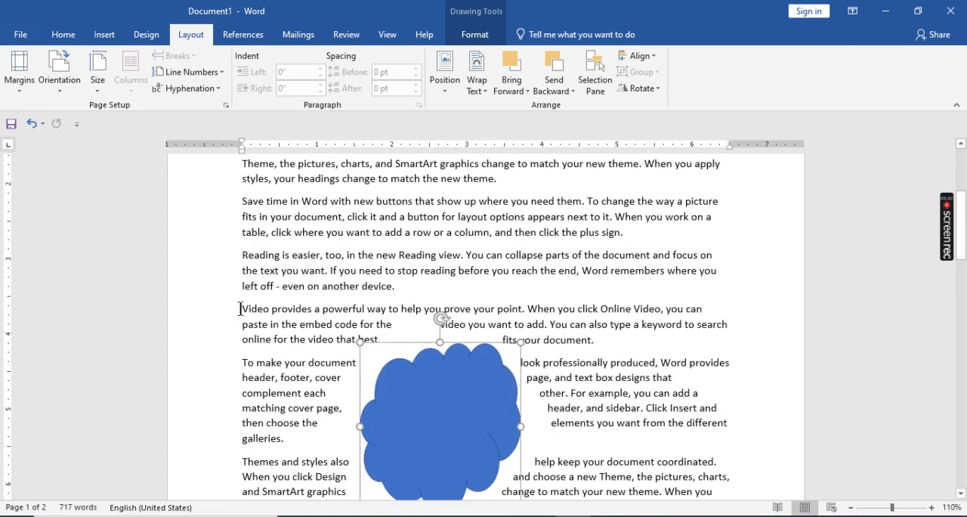
pyautogui.click(239, 254)
pyautogui.press('Return')
pyautogui.press('Return')
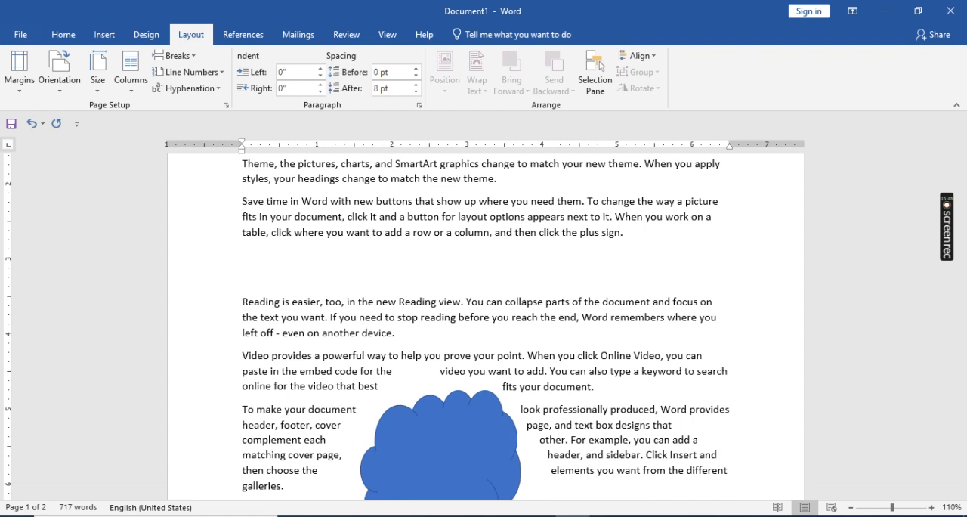
pyautogui.hotkey('ctrl', 'z')
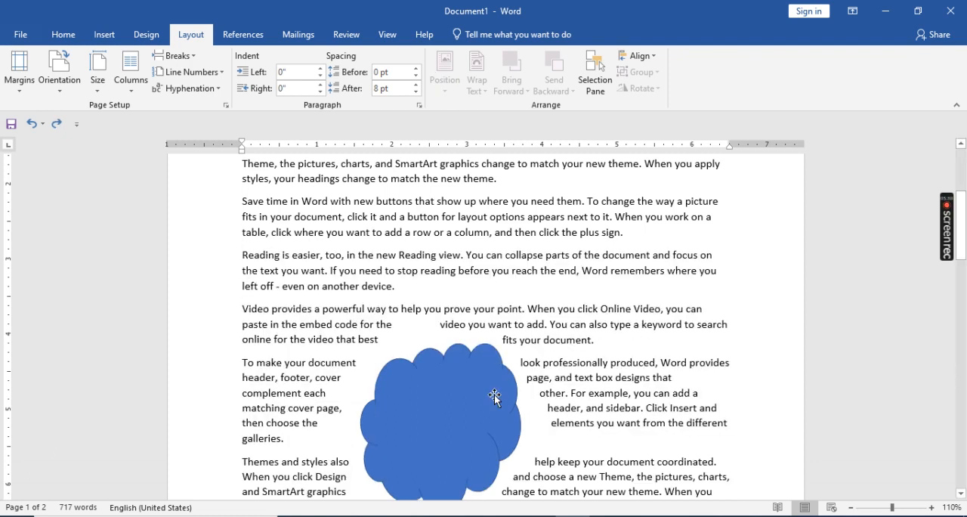
# - Review the cloud's text wrapping options, including Move with Text and Fix Position on Page
pyautogui.click(461, 402)
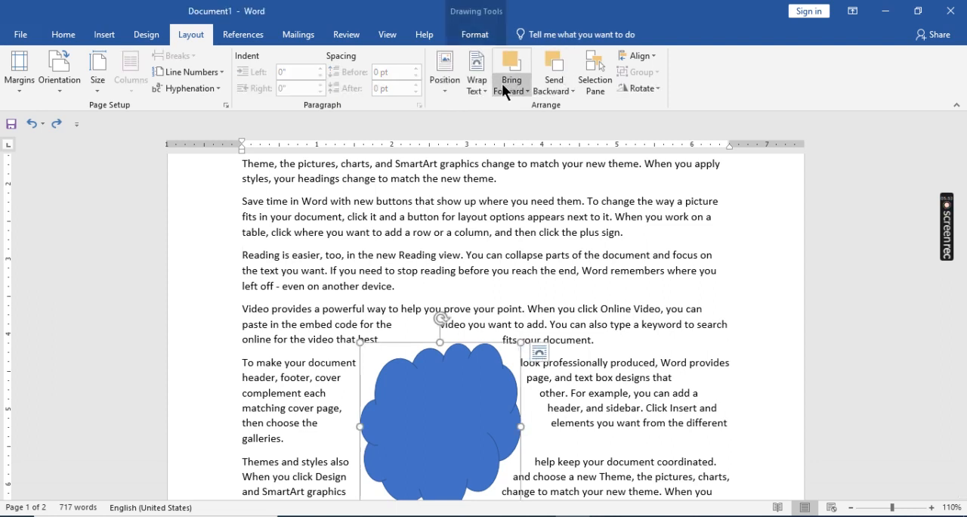
pyautogui.click(481, 86)
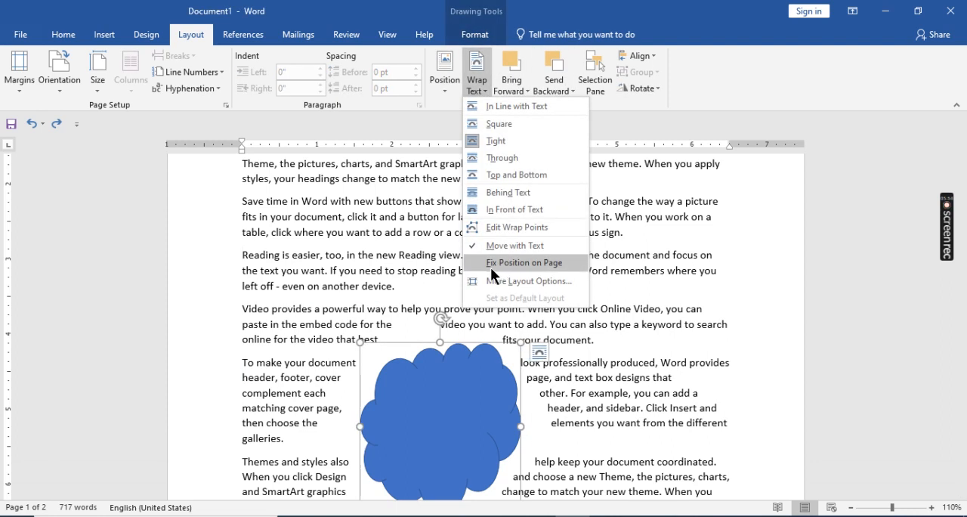
pyautogui.click(520, 263)
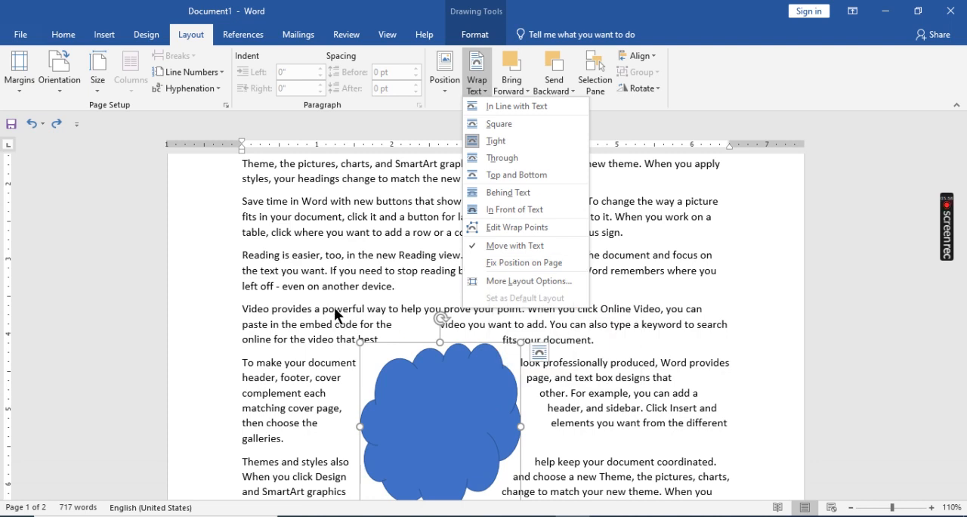
pyautogui.scroll(-4, 334, 309)
pyautogui.scroll(3, 333, 308)
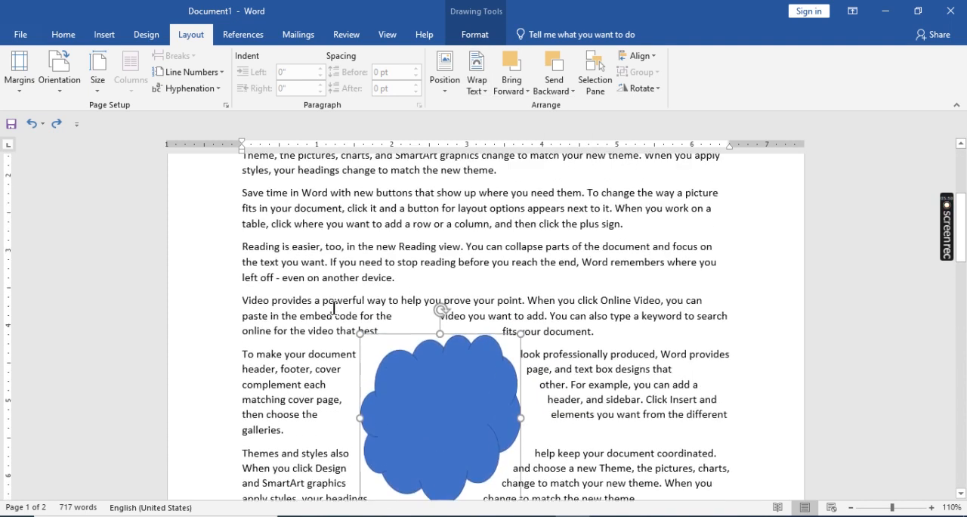
# - Add a blank line at the start of the document, generate sample text there with the =rand function, and check where the cloud moved
pyautogui.scroll(3, 333, 308)
pyautogui.scroll(3, 333, 308)
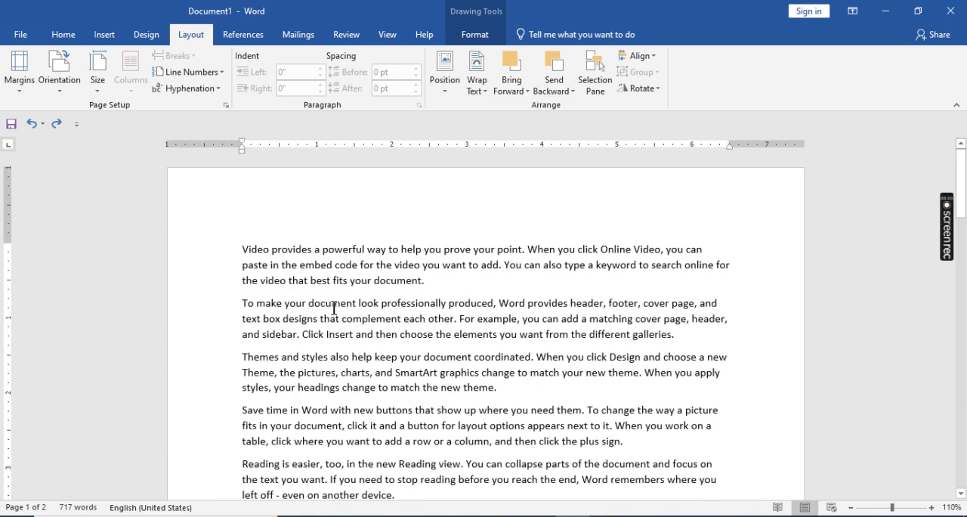
pyautogui.click(240, 251)
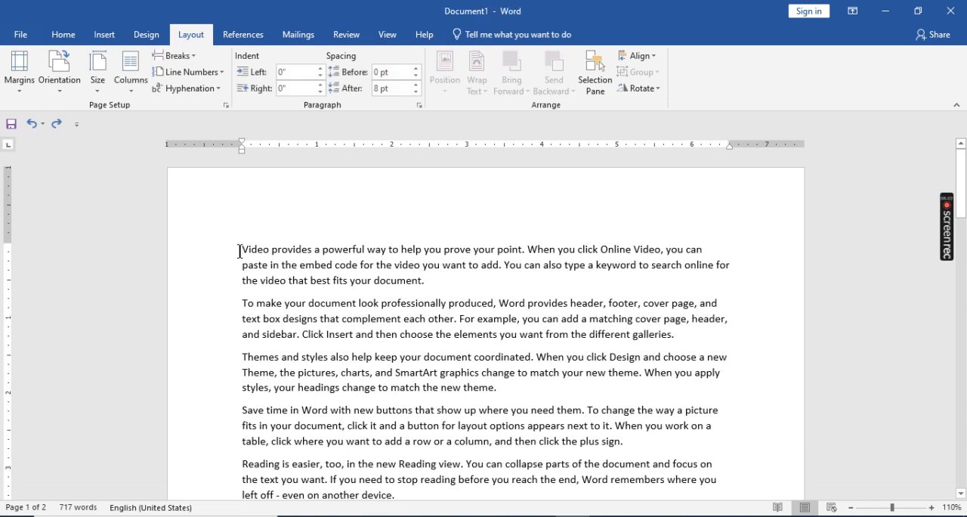
pyautogui.press('Return')
pyautogui.write('=rand(')
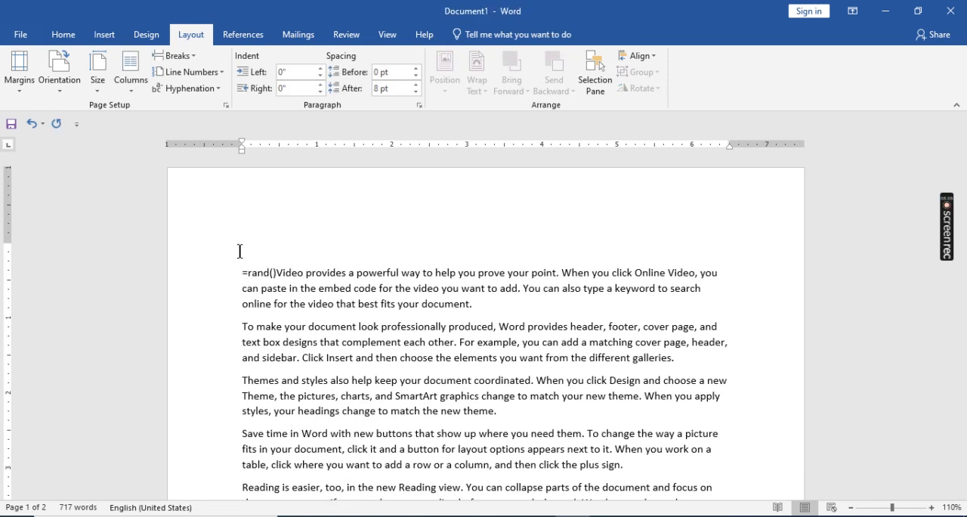
pyautogui.hotkey('ctrl', 'z')
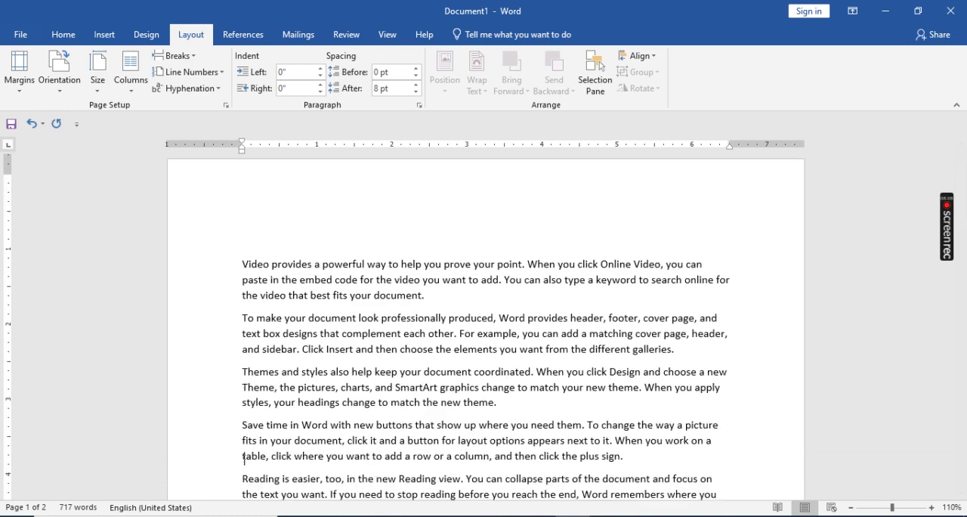
pyautogui.scroll(-7, 284, 280)
pyautogui.scroll(-9, 285, 280)
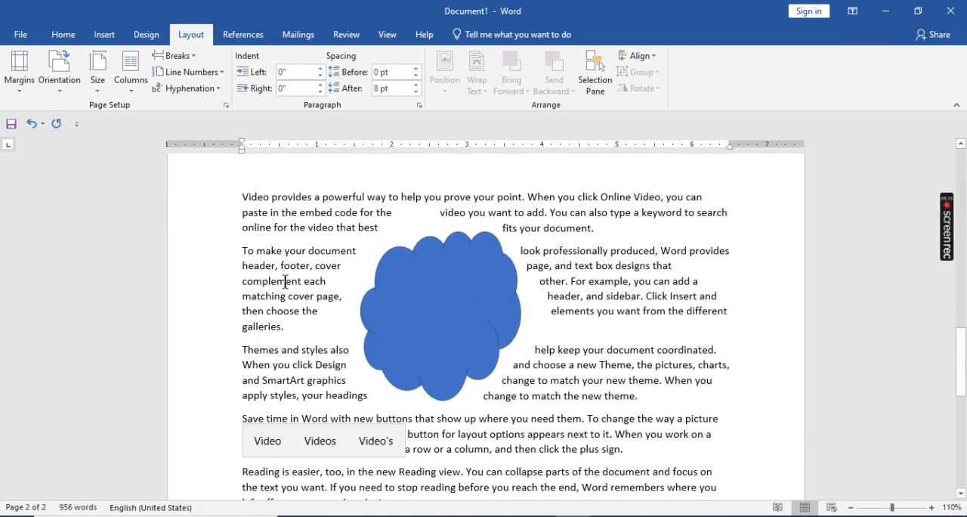
pyautogui.scroll(8, 588, 367)
pyautogui.scroll(-2, 588, 368)
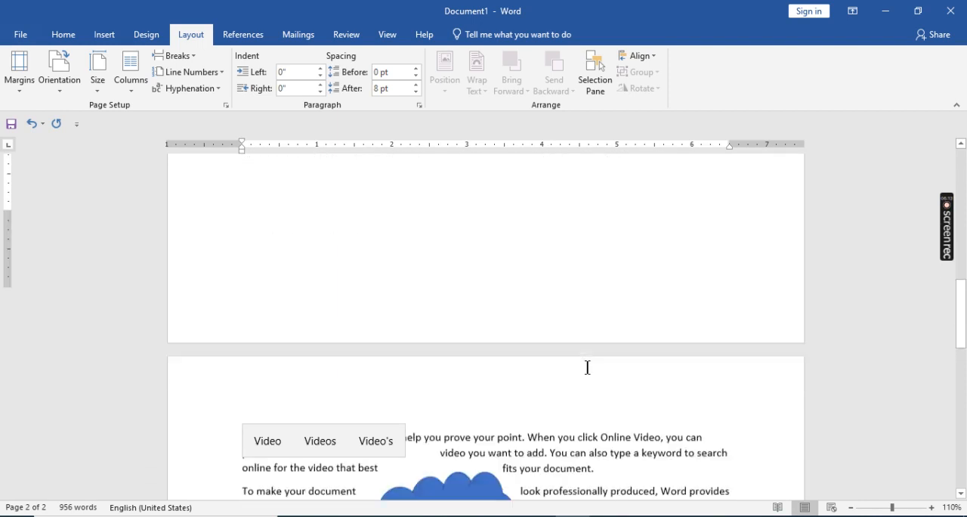
pyautogui.scroll(-4, 588, 367)
pyautogui.scroll(1, 588, 367)
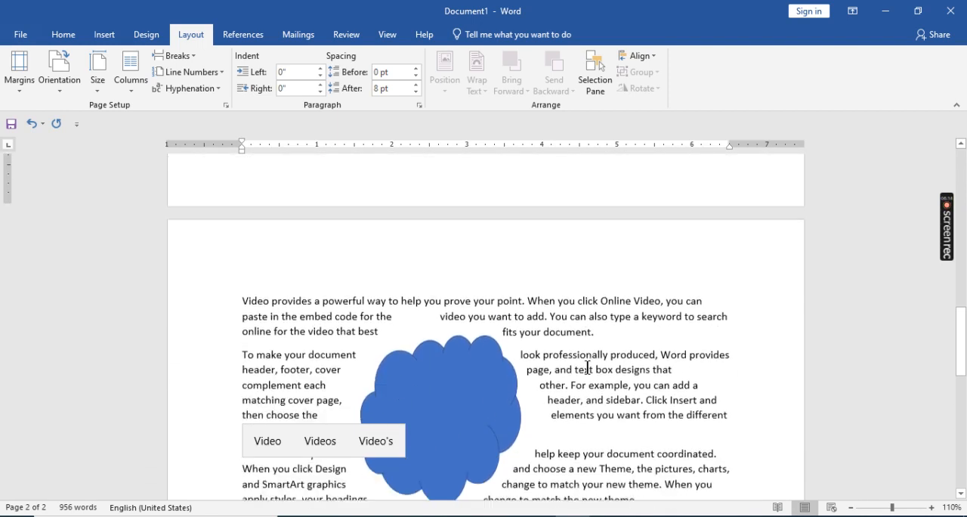
# - Set the cloud to Fix Position on Page
pyautogui.click(436, 368)
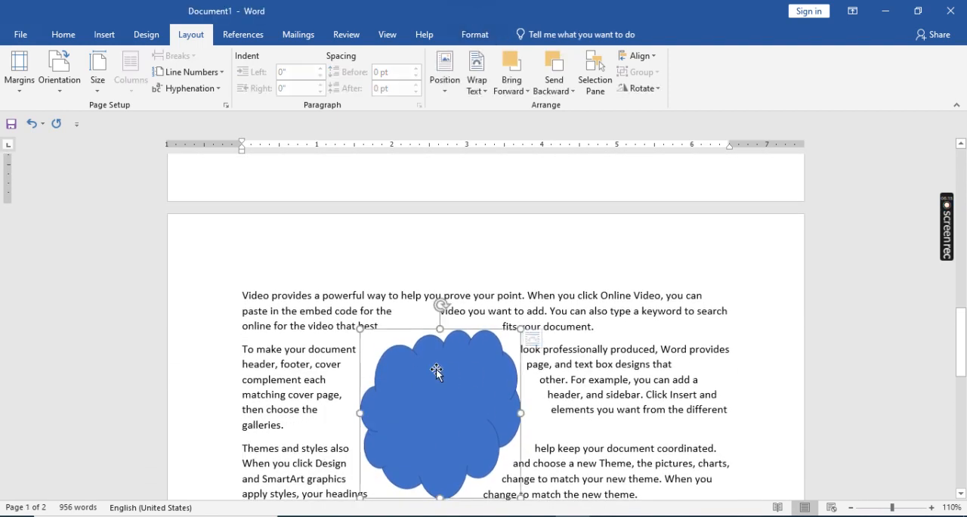
pyautogui.click(481, 87)
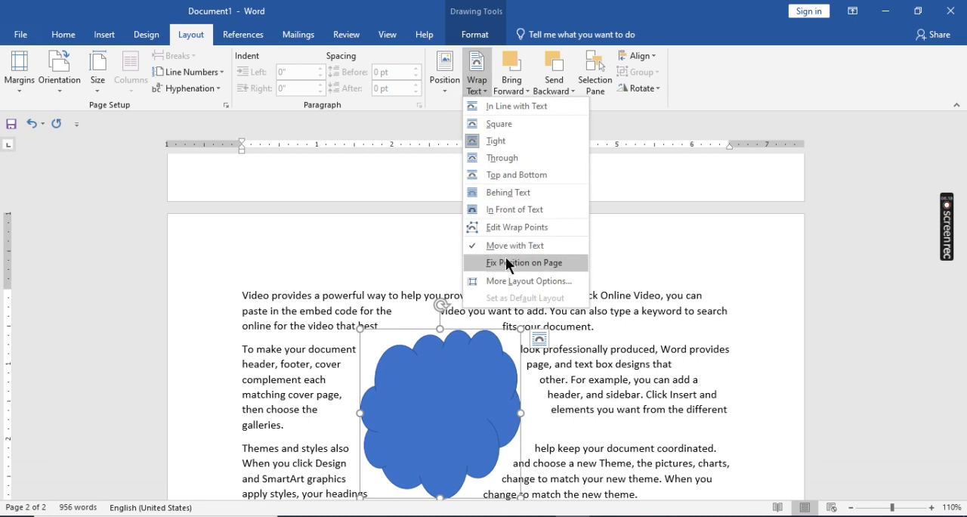
pyautogui.click(526, 262)
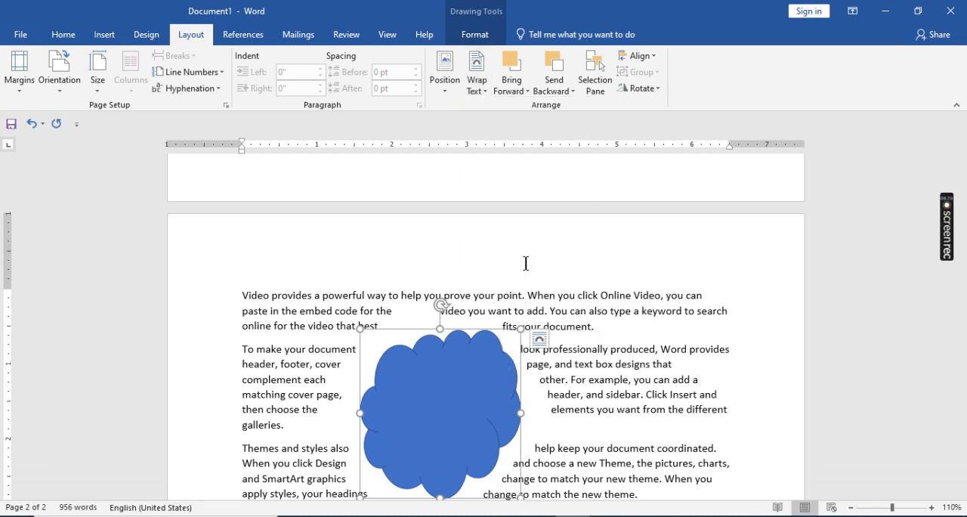
# - Add another blank line at the start of the document and generate more sample text there with =rand()
pyautogui.press('Delete')
pyautogui.scroll(5, 458, 316)
pyautogui.click(242, 274)
pyautogui.press('Return')
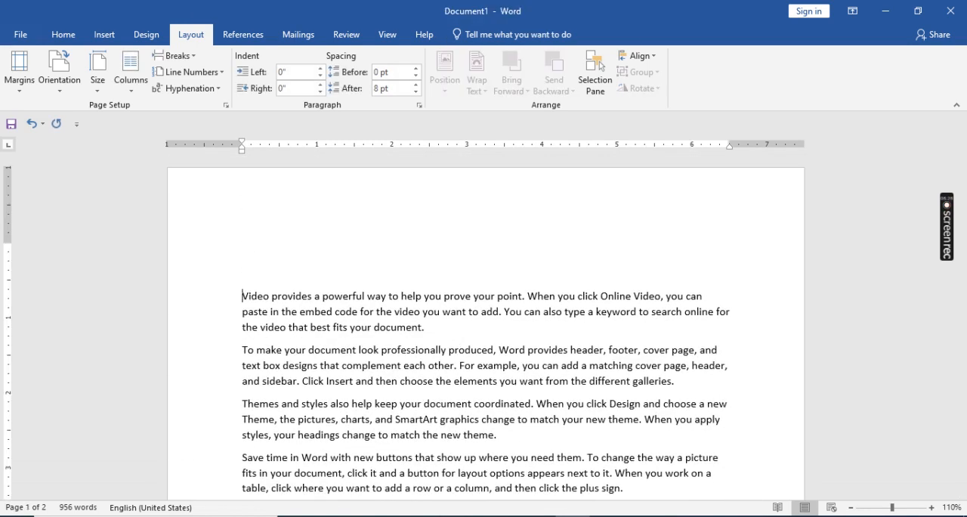
pyautogui.write('=rand()')
pyautogui.press('Return')
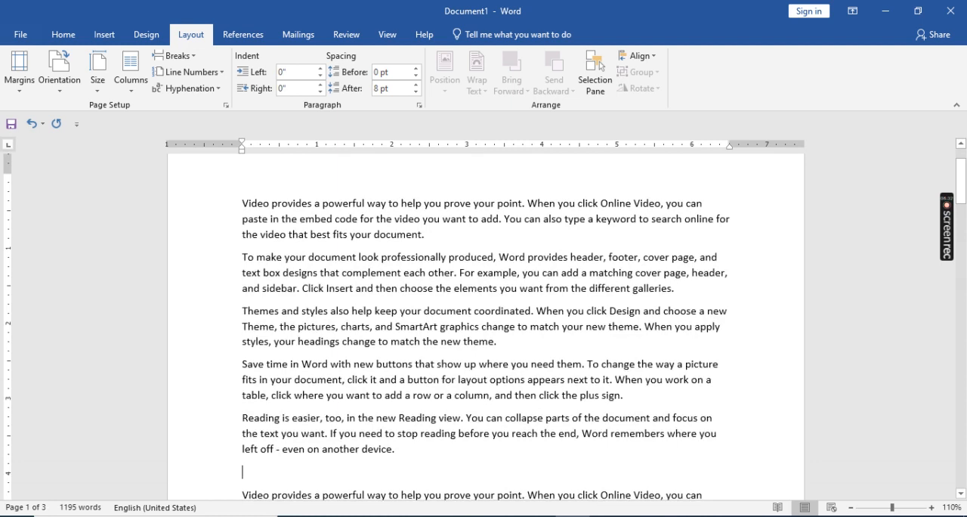
# - Find the cloud on page 2 and review its Position, Text Wrapping and Size settings in the layout options, closing them without changes
pyautogui.scroll(-10, 298, 325)
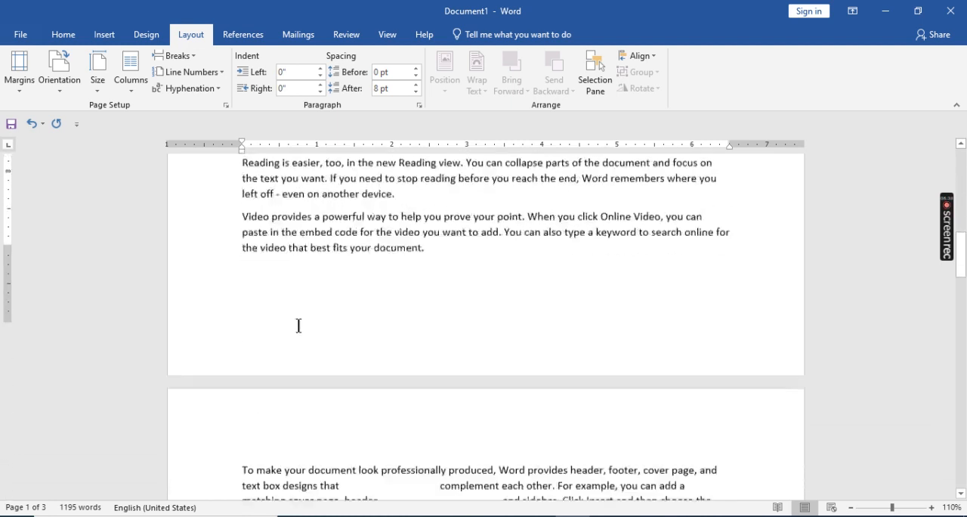
pyautogui.scroll(-2, 294, 331)
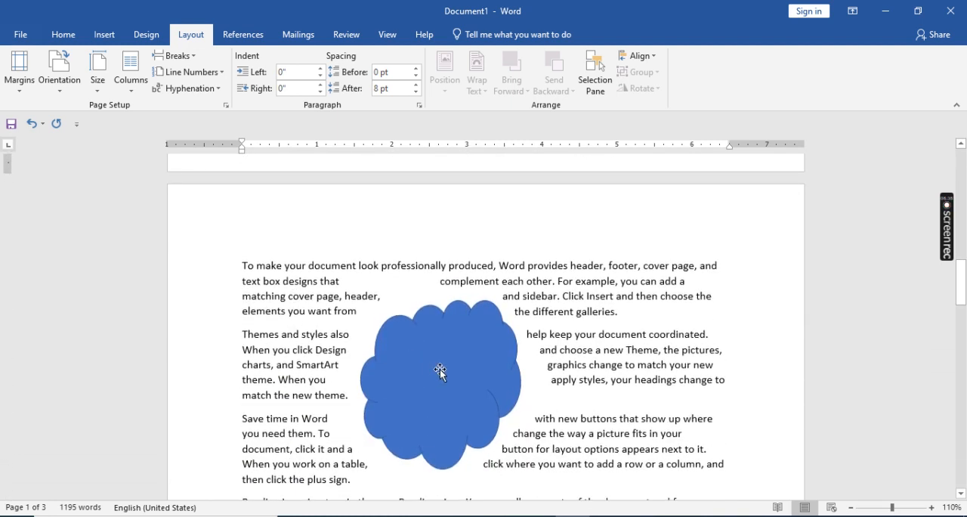
pyautogui.scroll(-2, 491, 356)
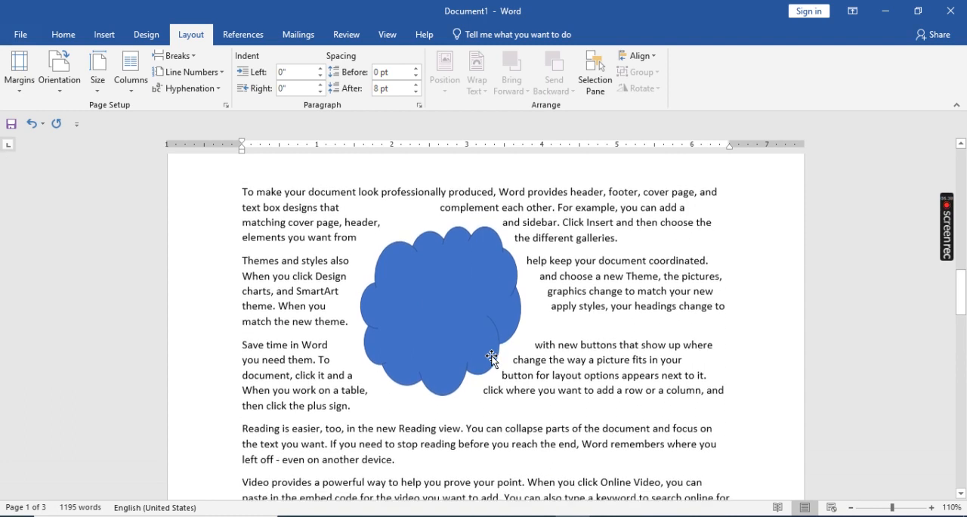
pyautogui.click(444, 319)
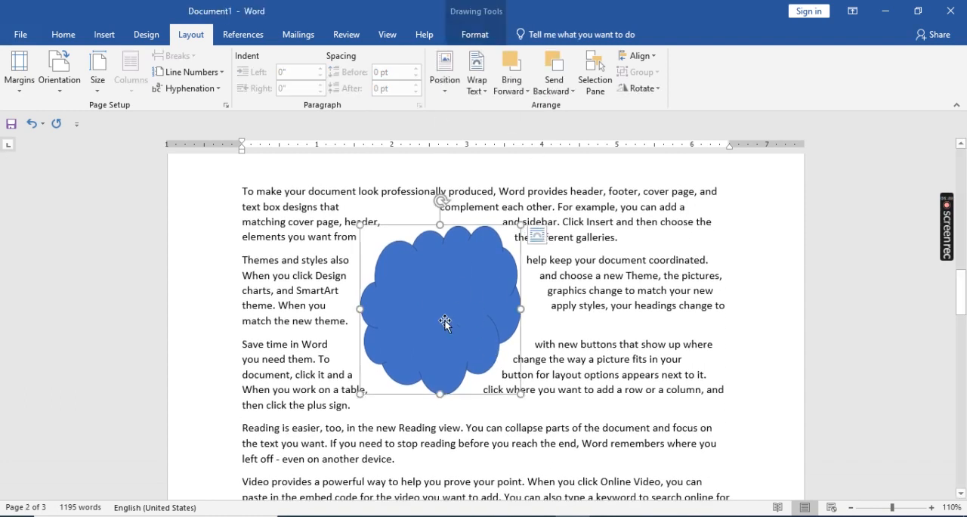
pyautogui.click(486, 86)
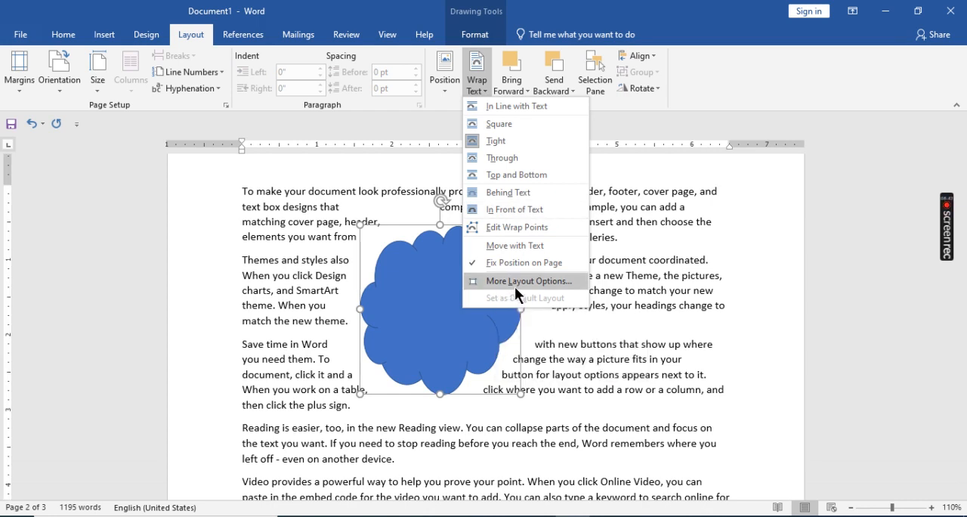
pyautogui.click(515, 278)
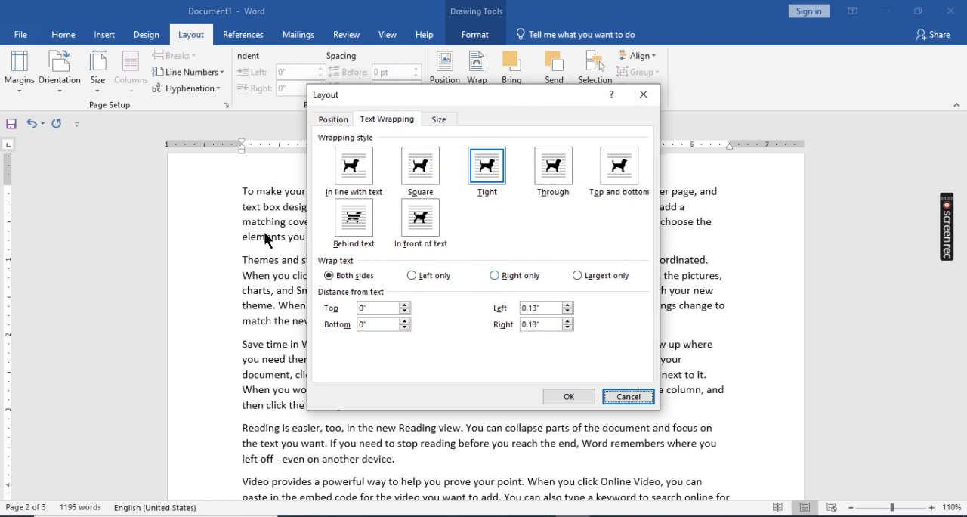
pyautogui.click(328, 121)
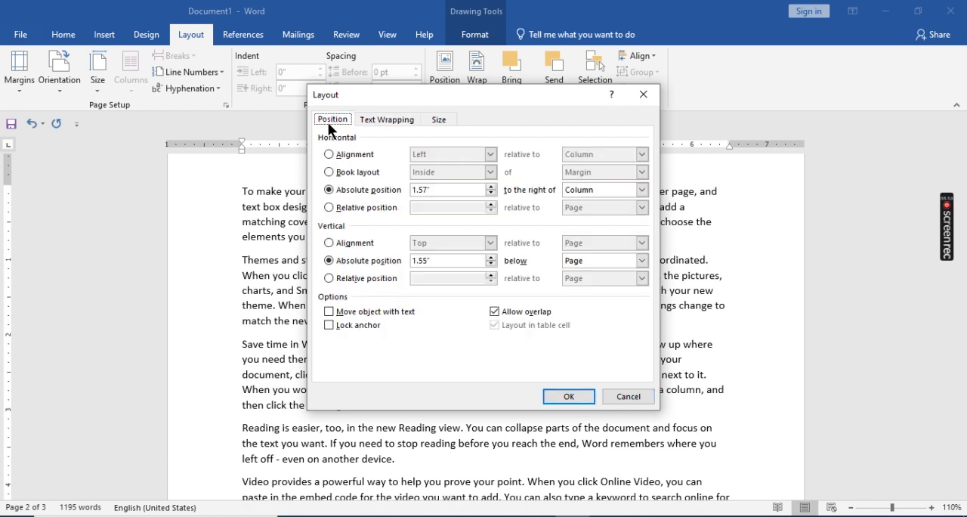
pyautogui.click(367, 119)
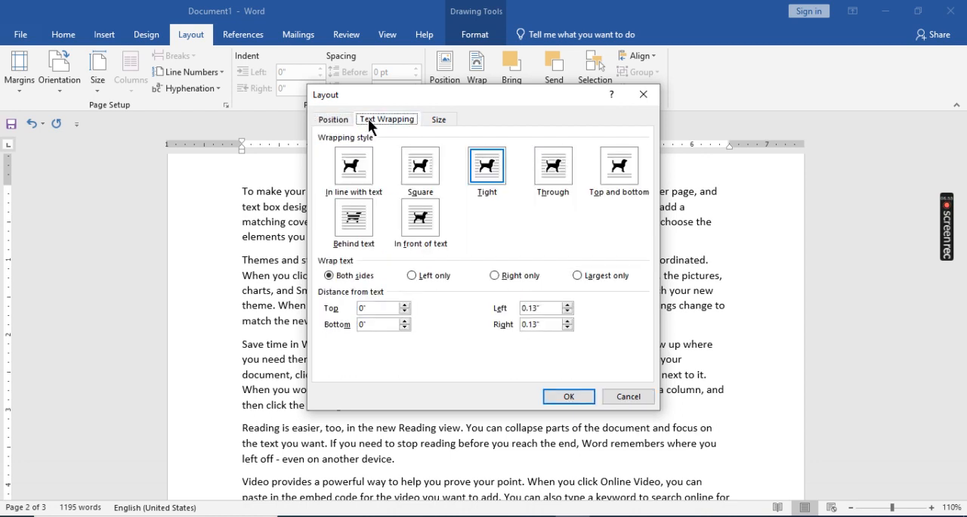
pyautogui.click(441, 122)
pyautogui.click(392, 121)
pyautogui.click(334, 120)
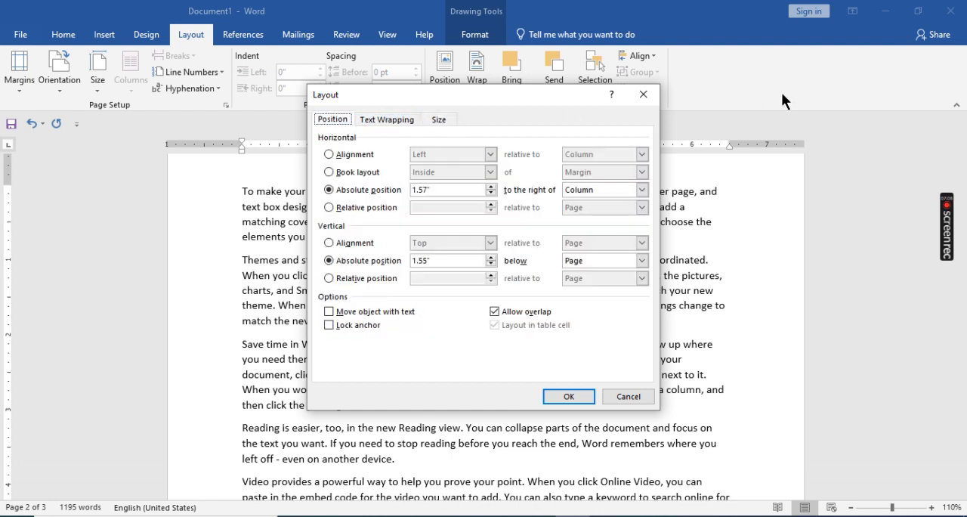
pyautogui.click(643, 92)
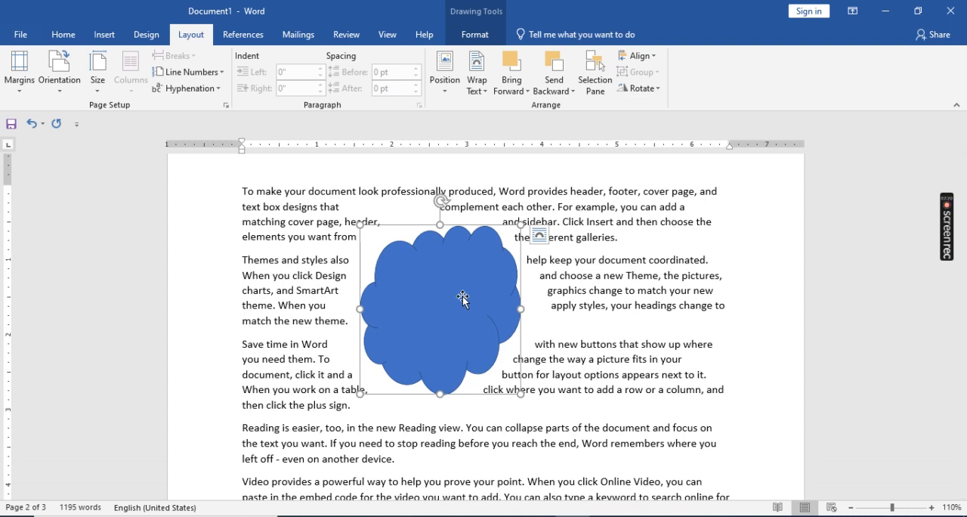
# - Apply Bring Forward and Bring to Front to the blue cloud
pyautogui.click(308, 404)
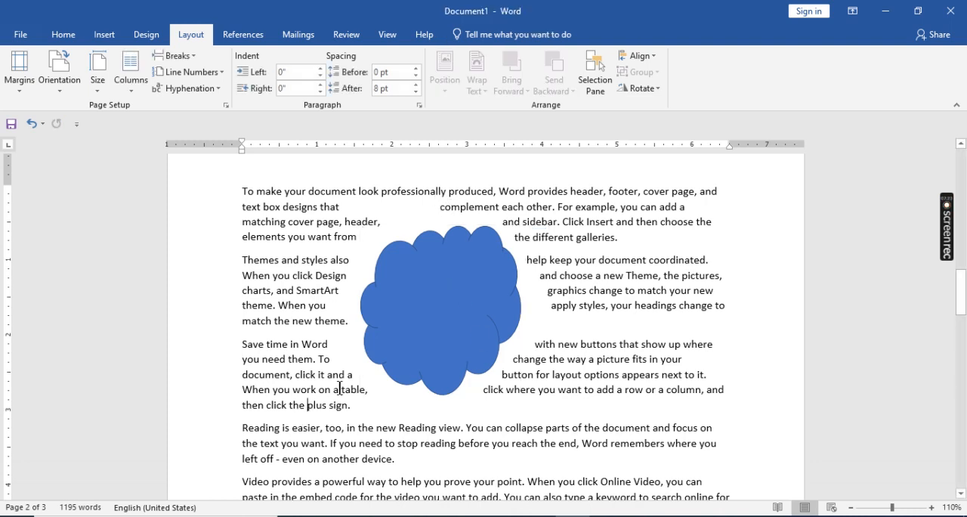
pyautogui.click(469, 327)
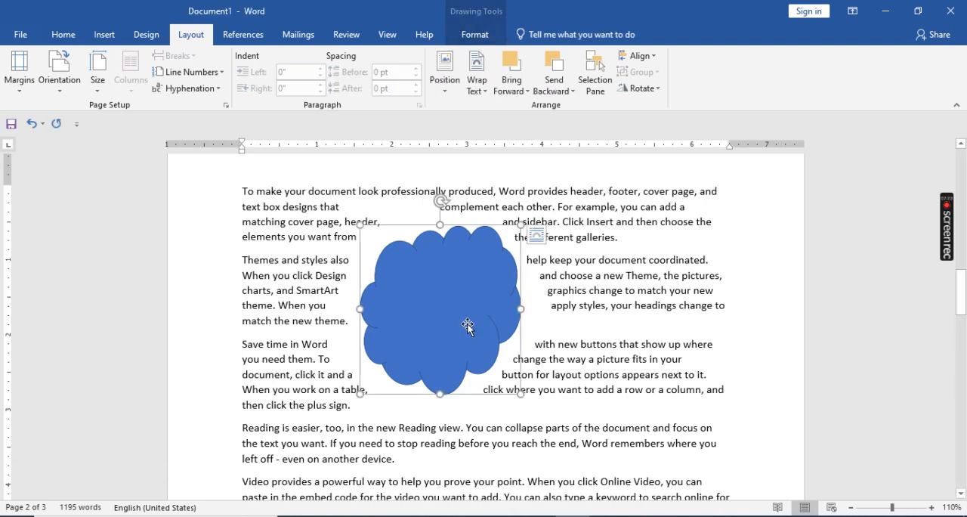
pyautogui.click(512, 80)
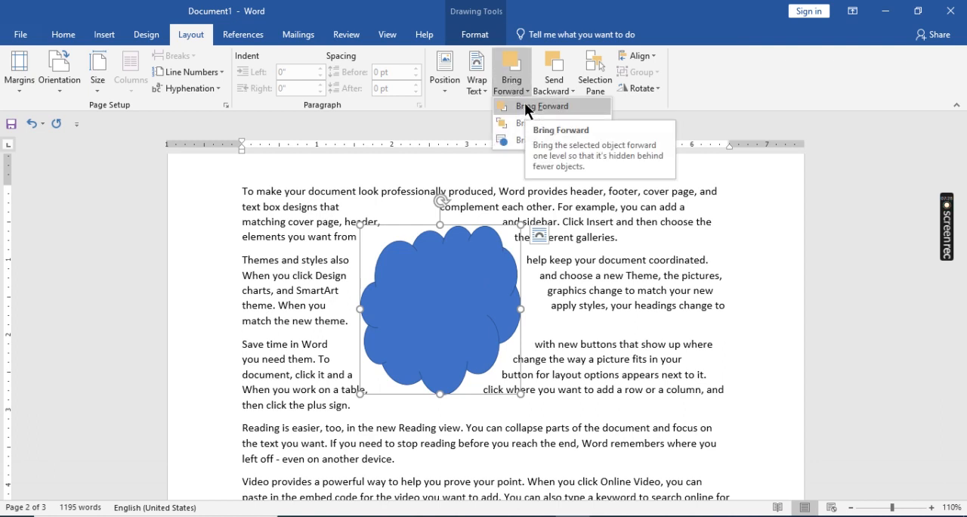
pyautogui.click(525, 106)
pyautogui.click(518, 89)
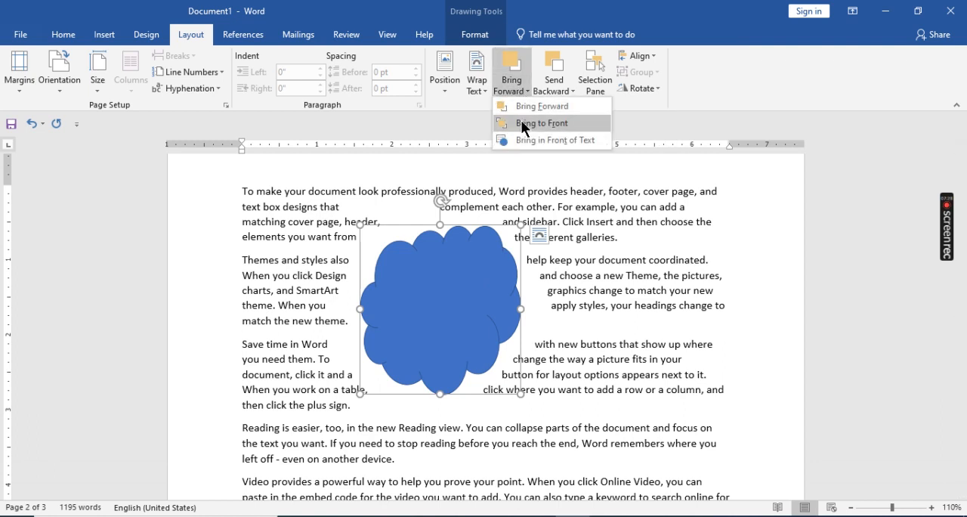
pyautogui.click(521, 123)
pyautogui.click(308, 402)
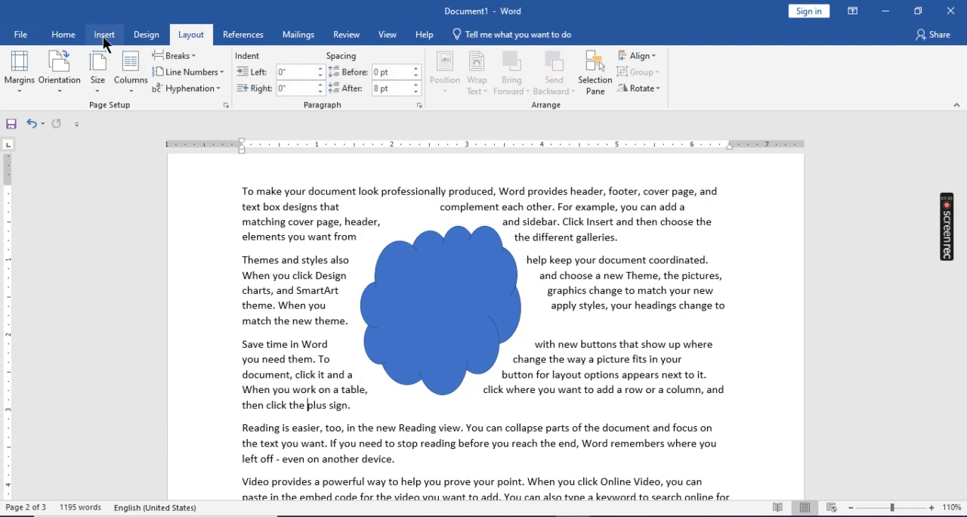
# - Draw a second cloud about 3.42" wide and 1.5" high overlapping the blue one, and give it the solid gray theme style
pyautogui.click(103, 34)
pyautogui.click(454, 315)
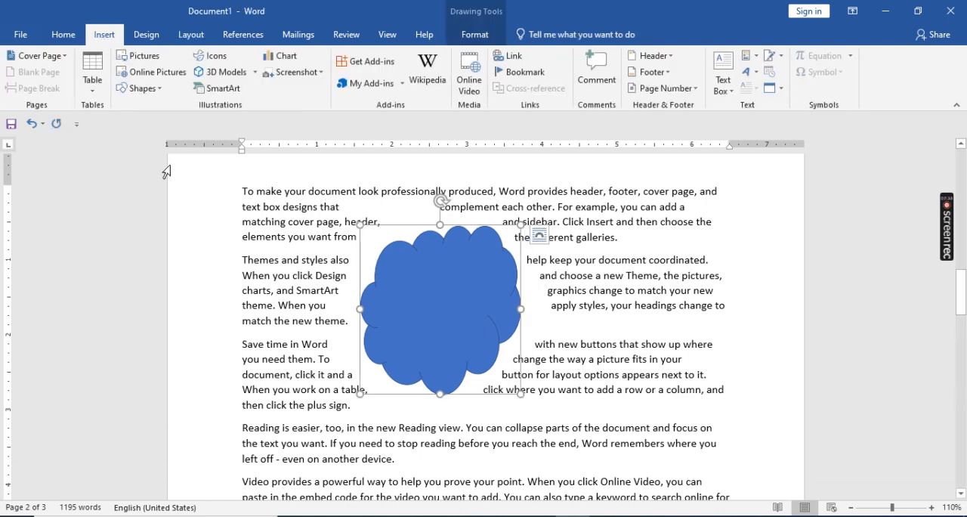
pyautogui.click(474, 40)
pyautogui.click(12, 59)
pyautogui.moveTo(623, 381); pyautogui.dragTo(365, 268)
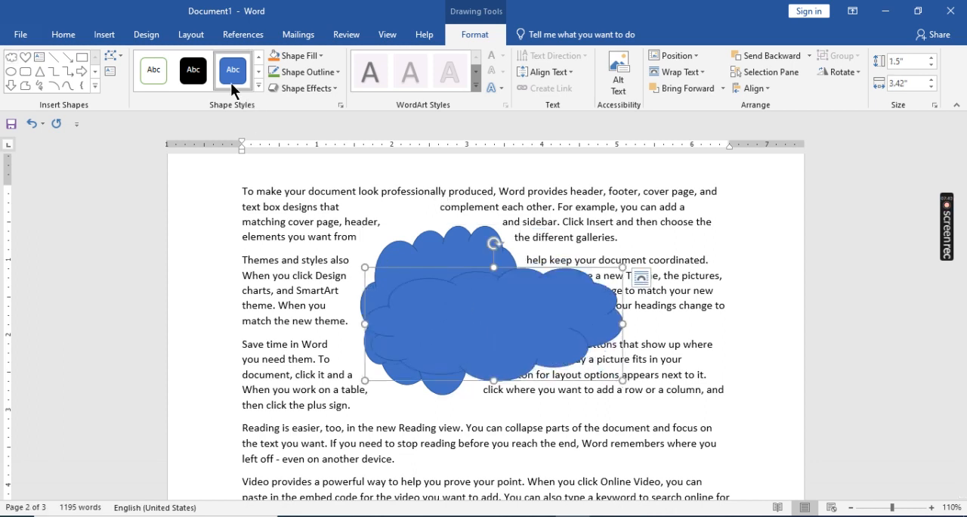
pyautogui.click(257, 85)
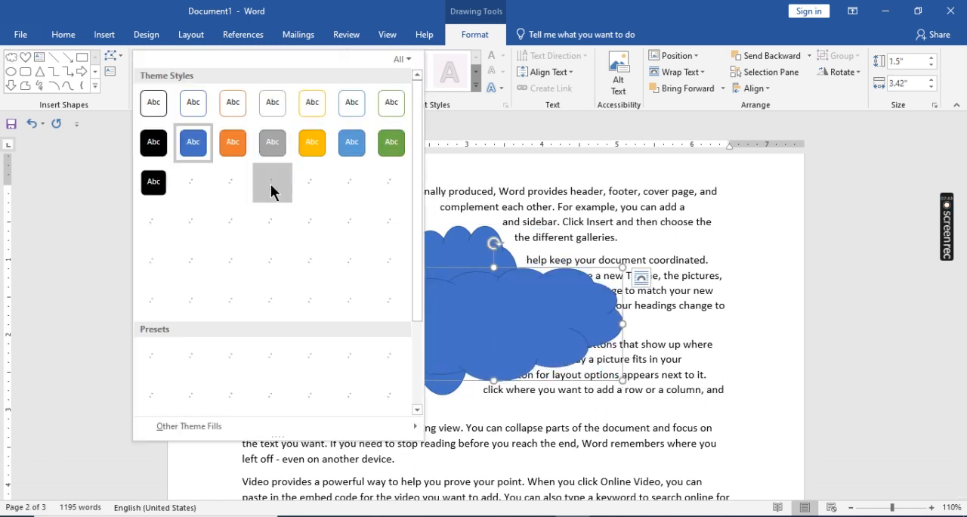
pyautogui.click(273, 145)
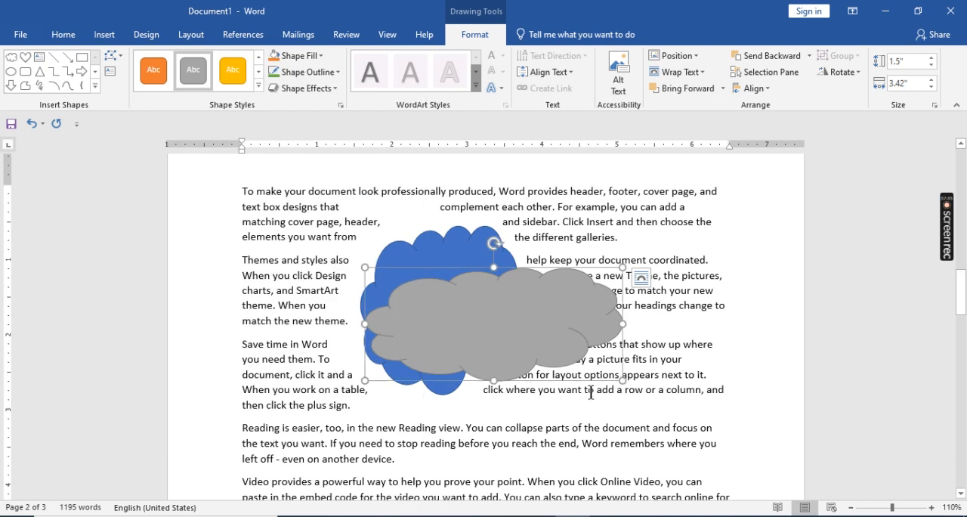
pyautogui.click(608, 431)
# - Draw an oval about 2.59" wide and 2.26" high overlapping the lower left part of the two clouds
pyautogui.click(459, 332)
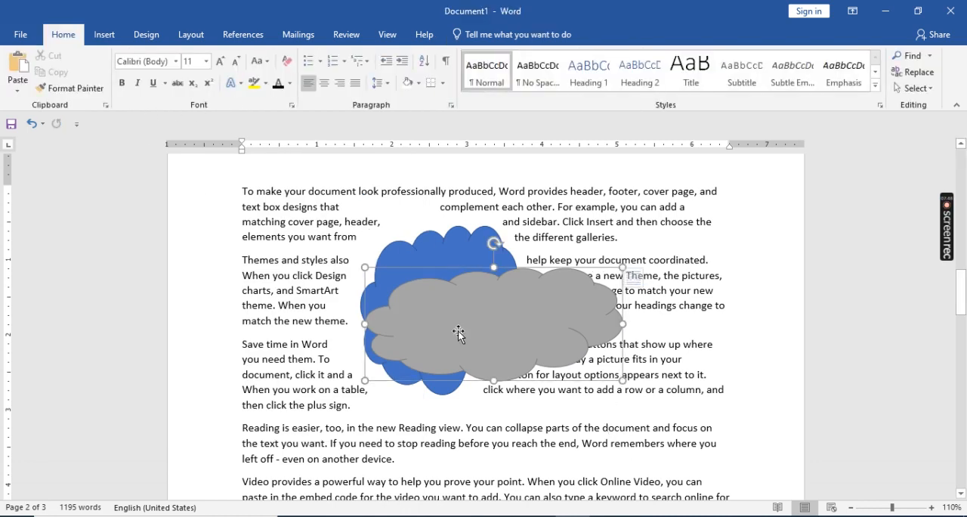
pyautogui.click(11, 71)
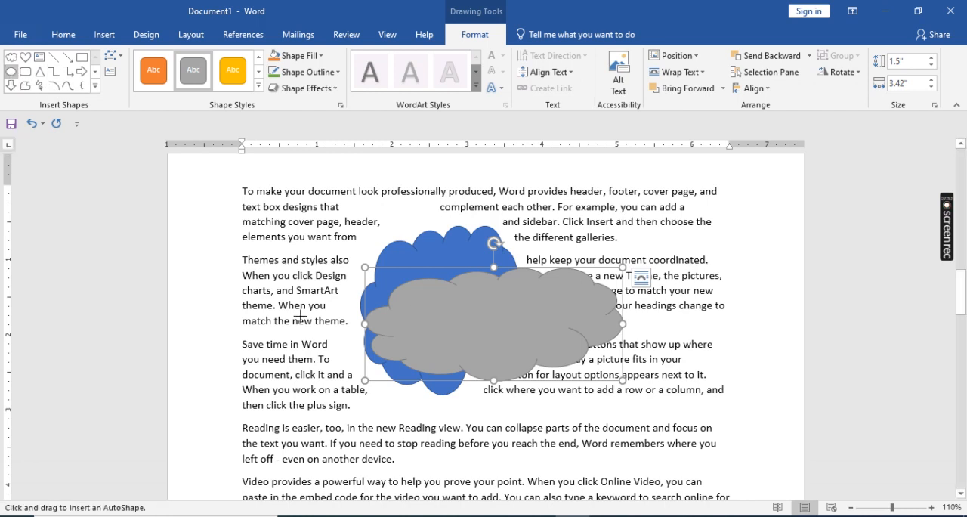
pyautogui.moveTo(298, 315); pyautogui.dragTo(492, 485)
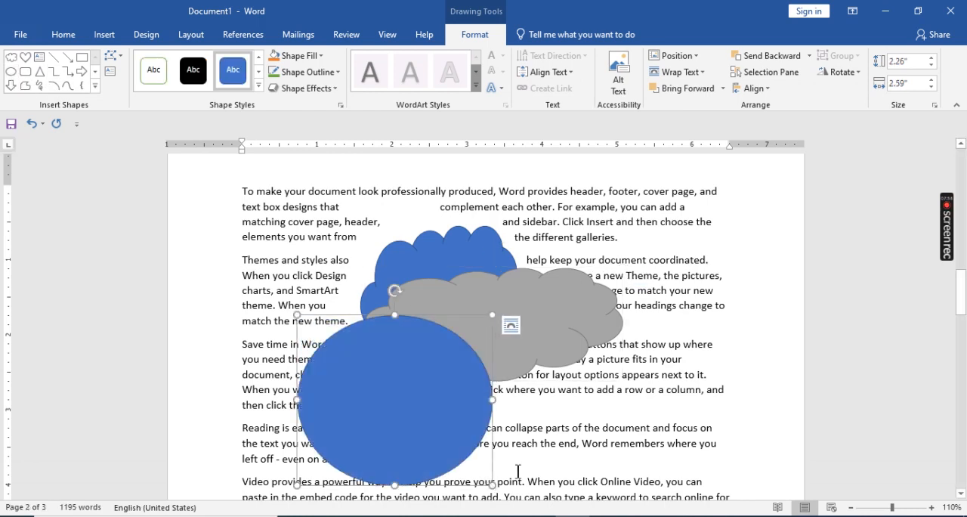
pyautogui.click(616, 428)
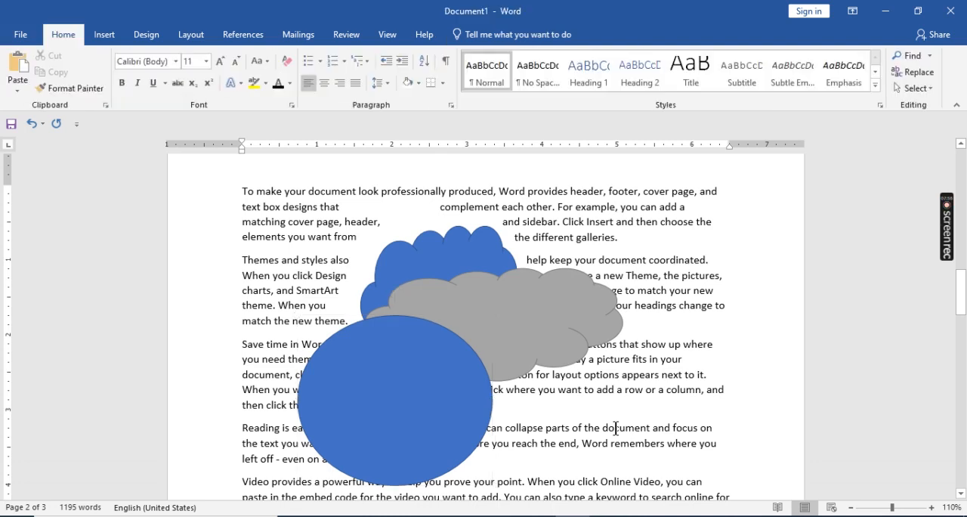
# - Fill the oval with the standard red color
pyautogui.doubleClick(359, 393)
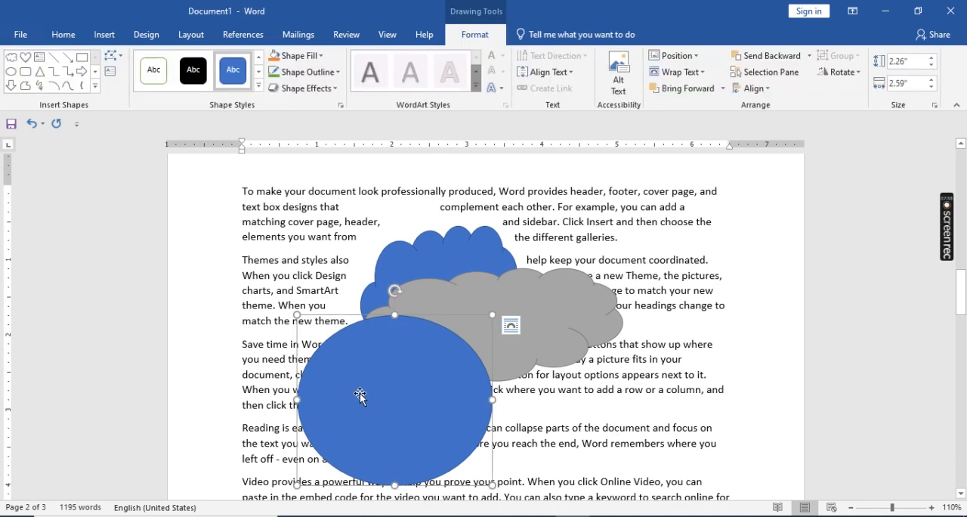
pyautogui.click(296, 59)
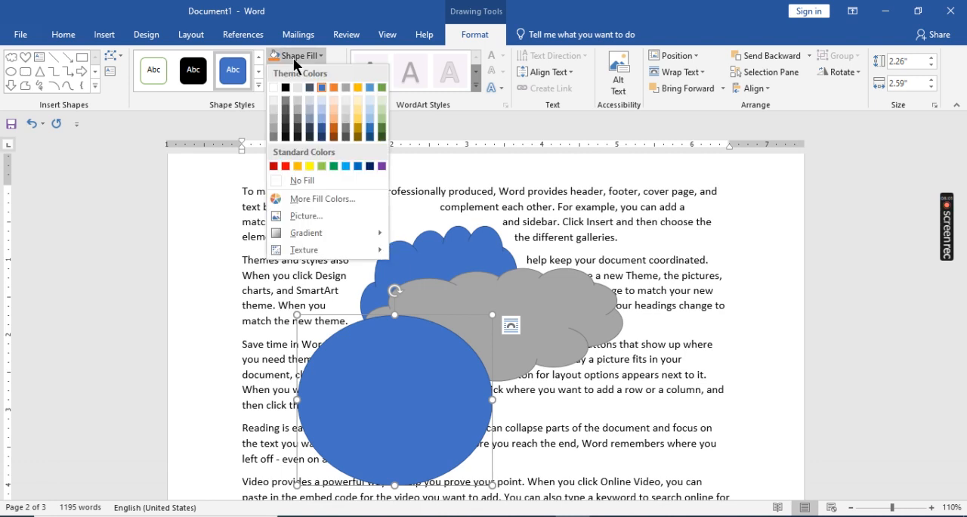
pyautogui.click(285, 166)
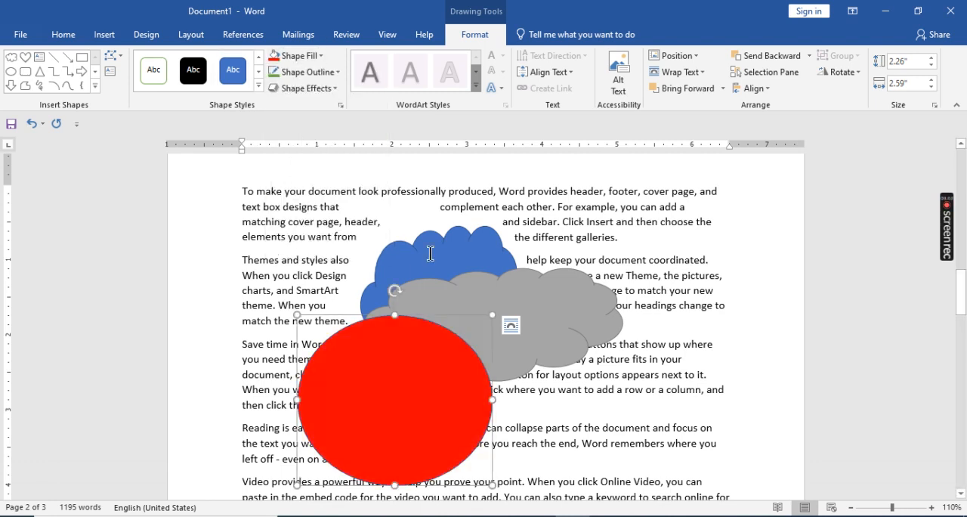
pyautogui.click(639, 423)
# - Bring the blue cloud forward two levels, in front of the gray cloud and the red oval
pyautogui.click(354, 397)
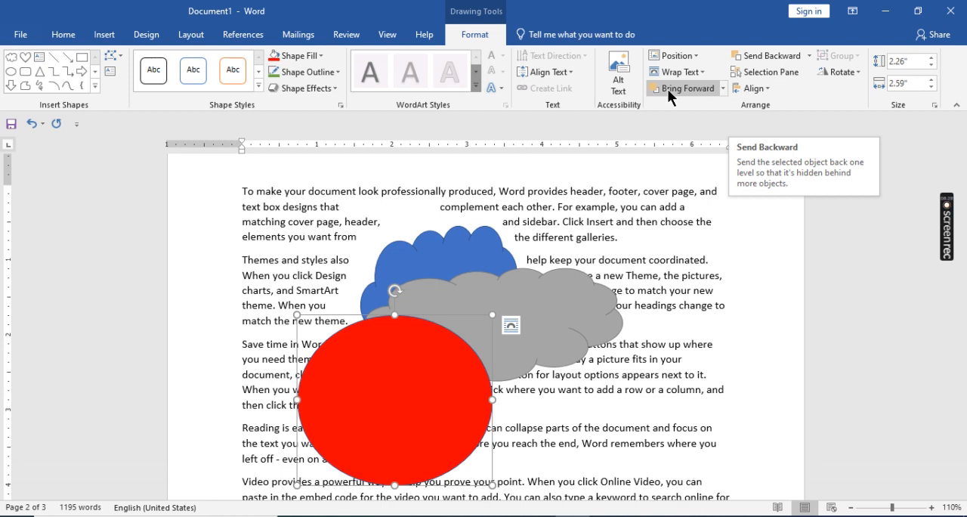
pyautogui.click(432, 259)
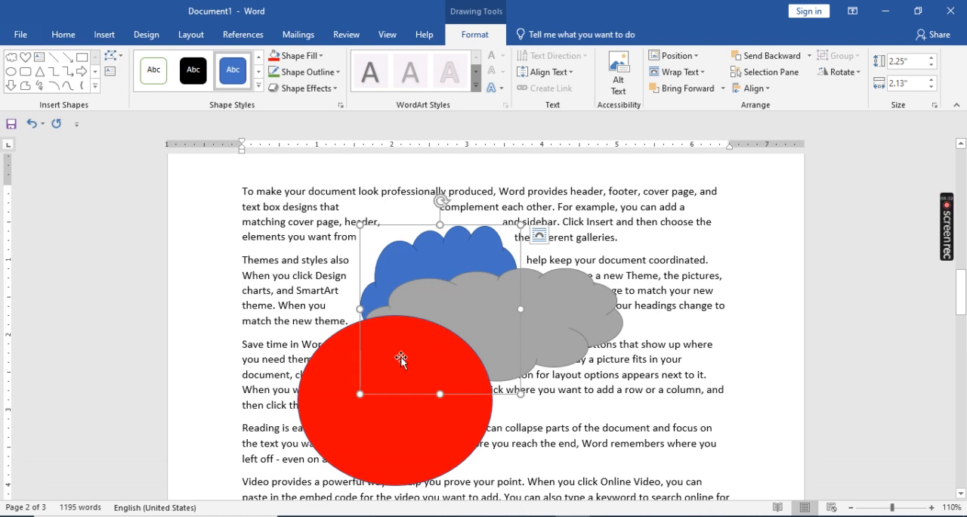
pyautogui.click(507, 318)
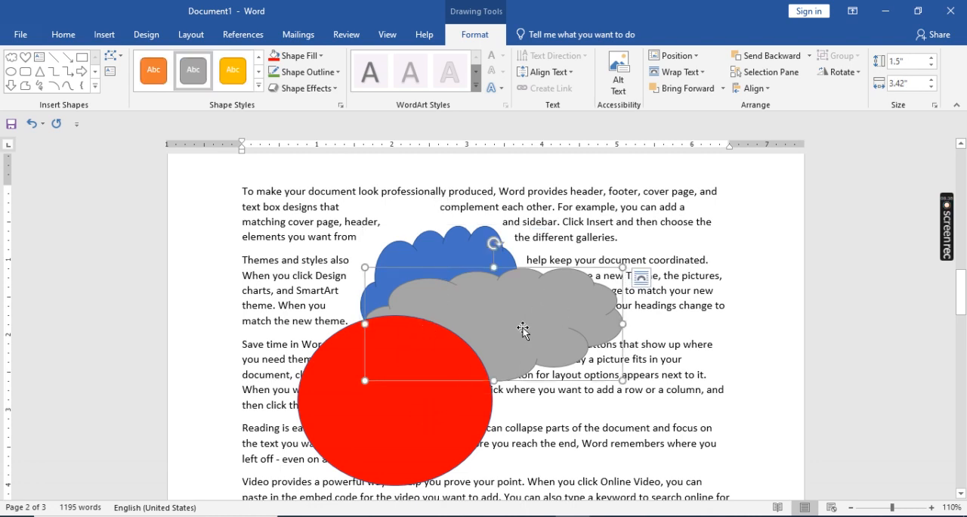
pyautogui.click(463, 249)
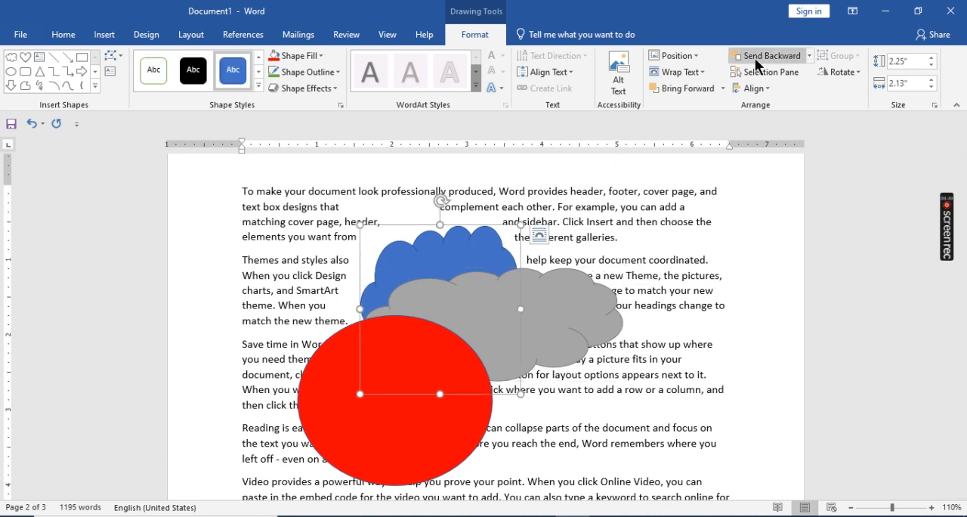
pyautogui.click(662, 87)
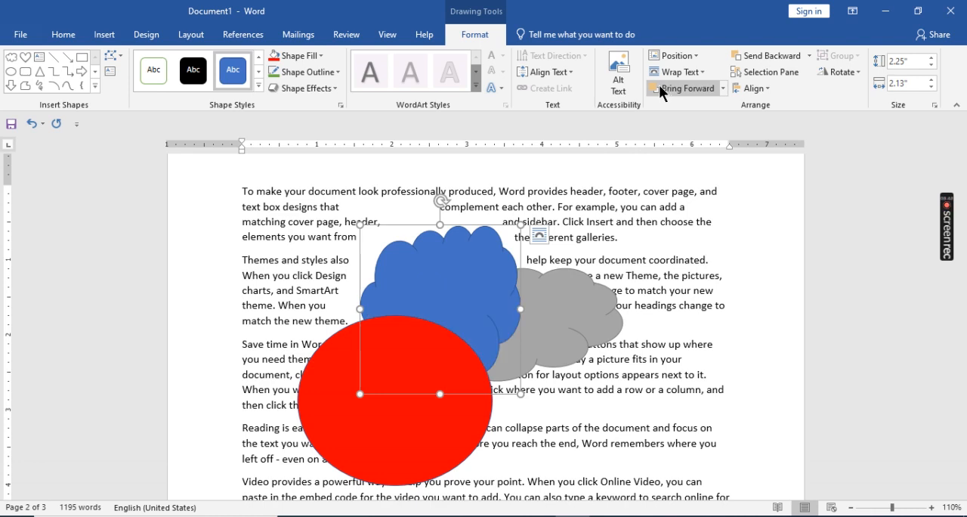
pyautogui.click(655, 86)
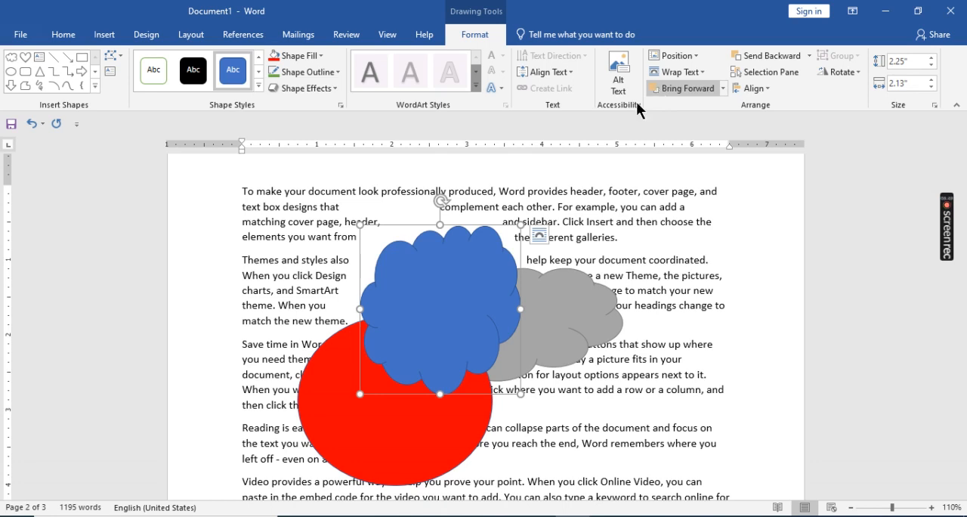
# - Move the red oval over the gray cloud and demonstrate sending it one level backward and bringing it one level forward
pyautogui.click(387, 456)
pyautogui.moveTo(409, 449); pyautogui.dragTo(530, 411)
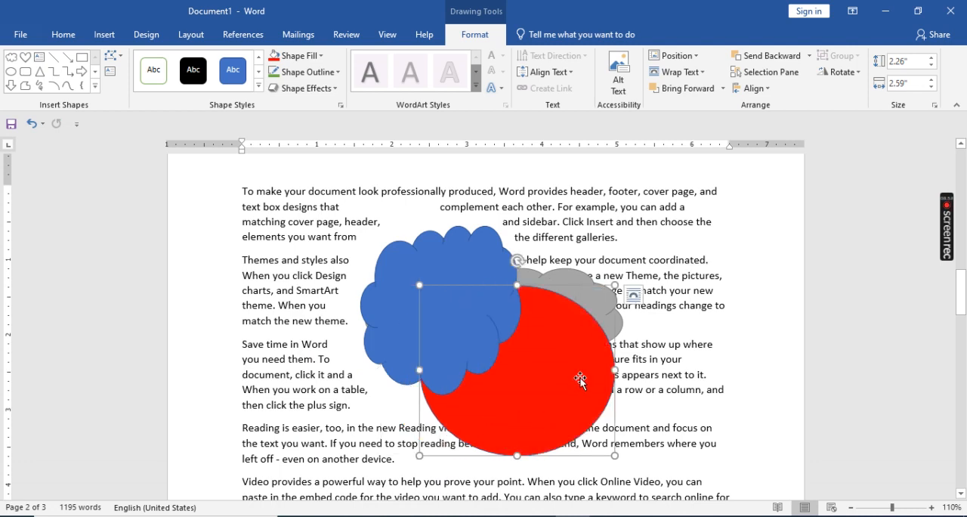
pyautogui.click(751, 56)
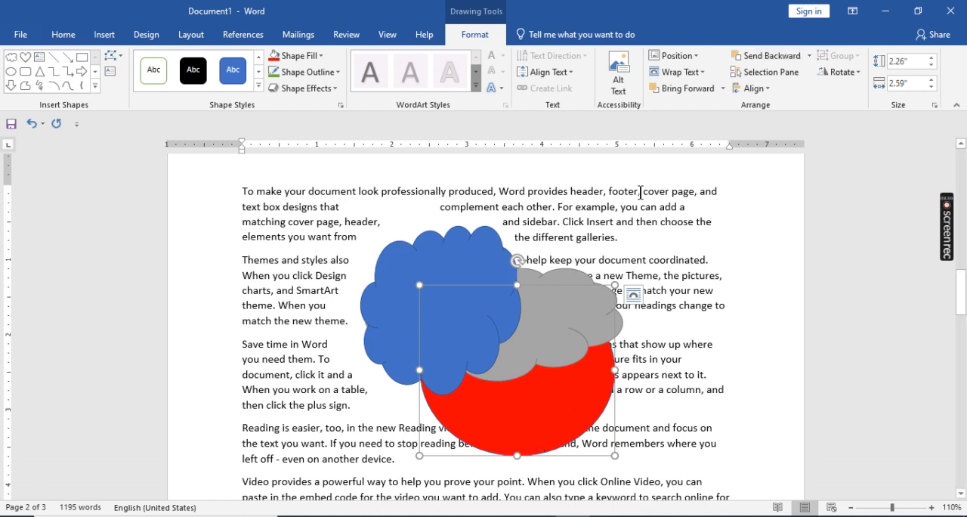
pyautogui.click(674, 87)
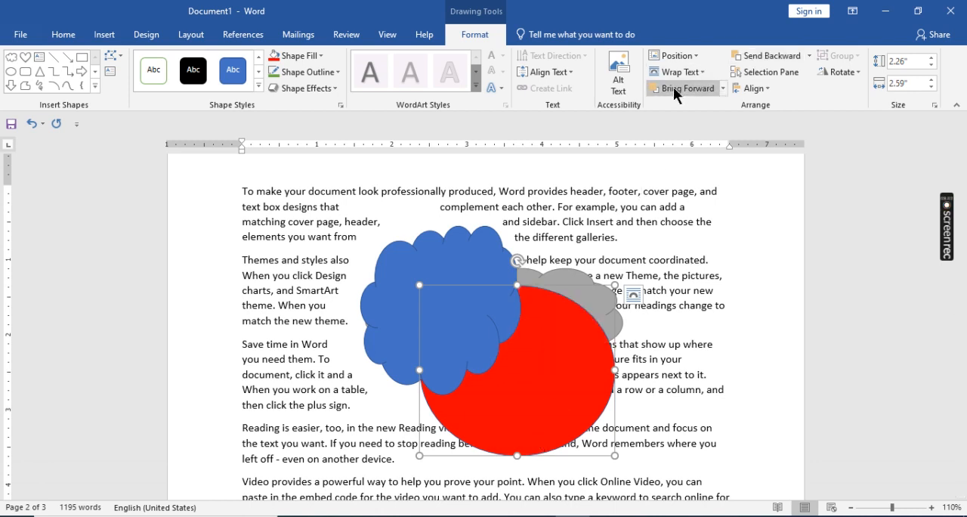
# - Bring the red oval forward in front of the blue cloud, and move the gray cloud slightly up
pyautogui.click(674, 87)
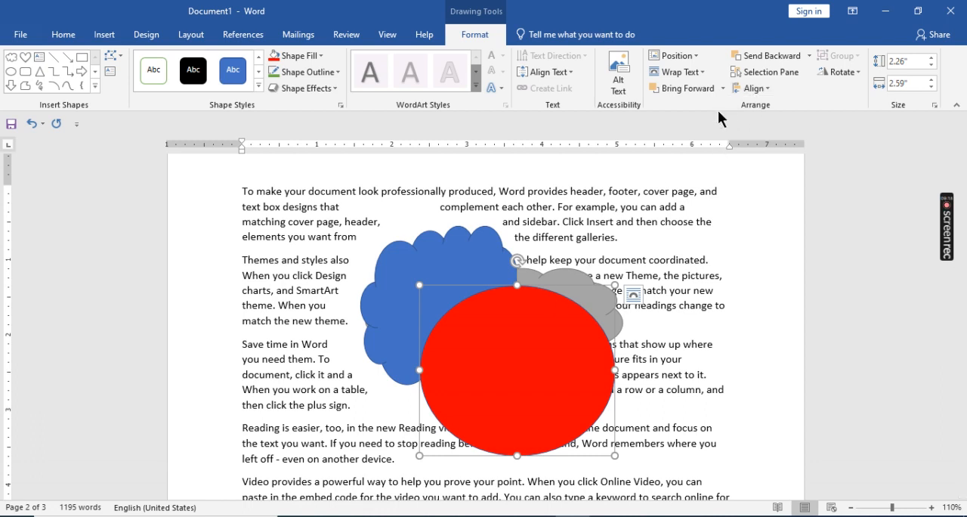
pyautogui.click(549, 334)
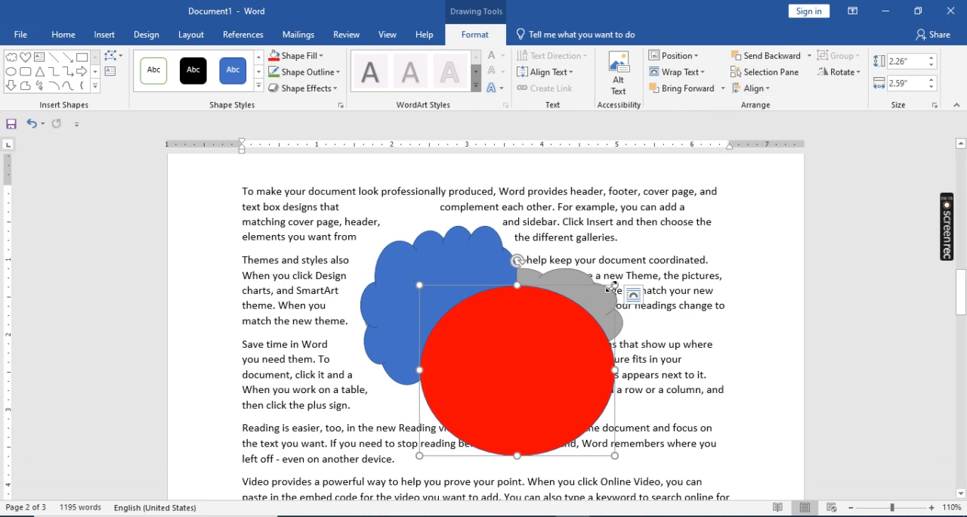
pyautogui.moveTo(574, 282); pyautogui.dragTo(576, 257)
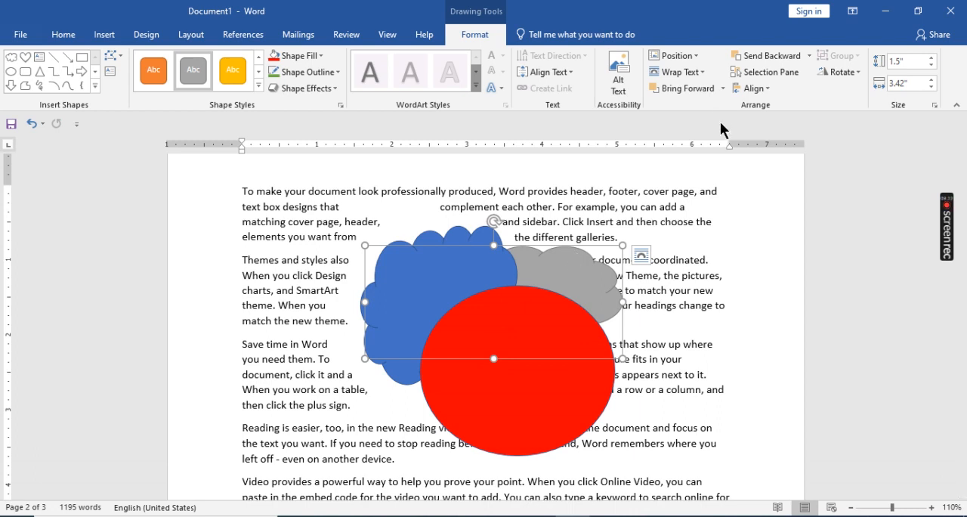
# - Bring the gray cloud to the front of all shapes, and send it to the back again
pyautogui.click(722, 88)
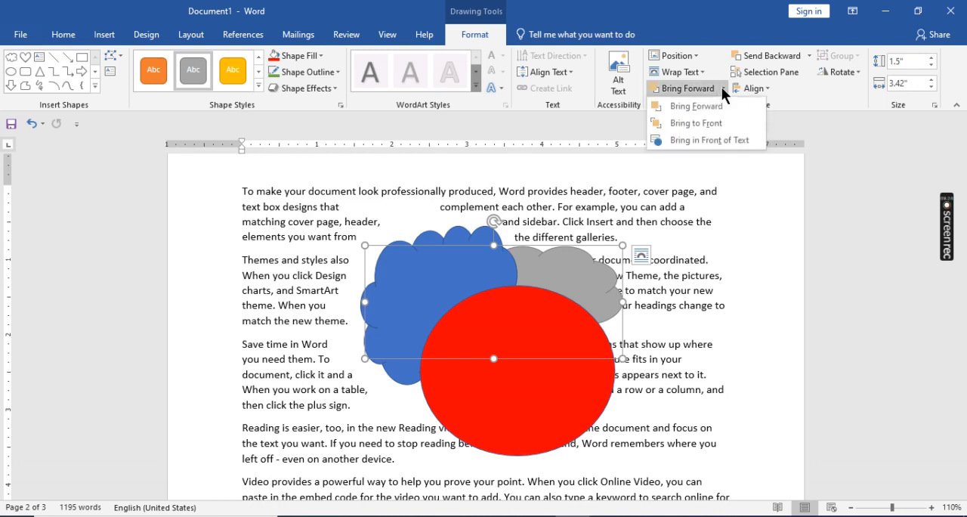
pyautogui.click(699, 125)
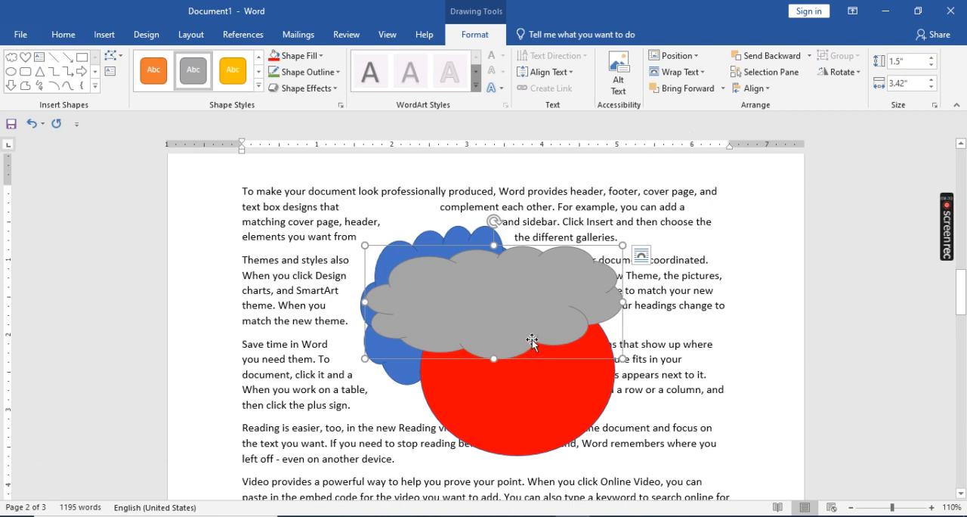
pyautogui.click(809, 56)
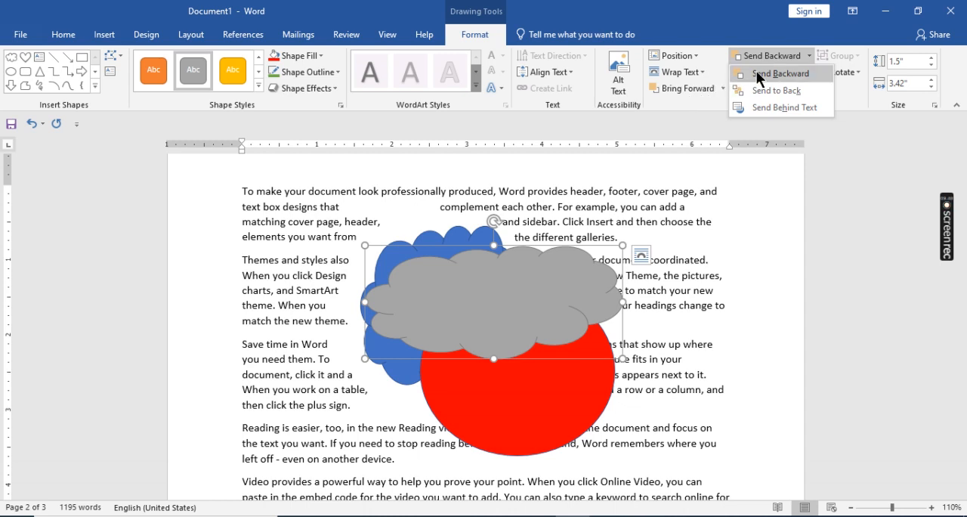
pyautogui.click(745, 89)
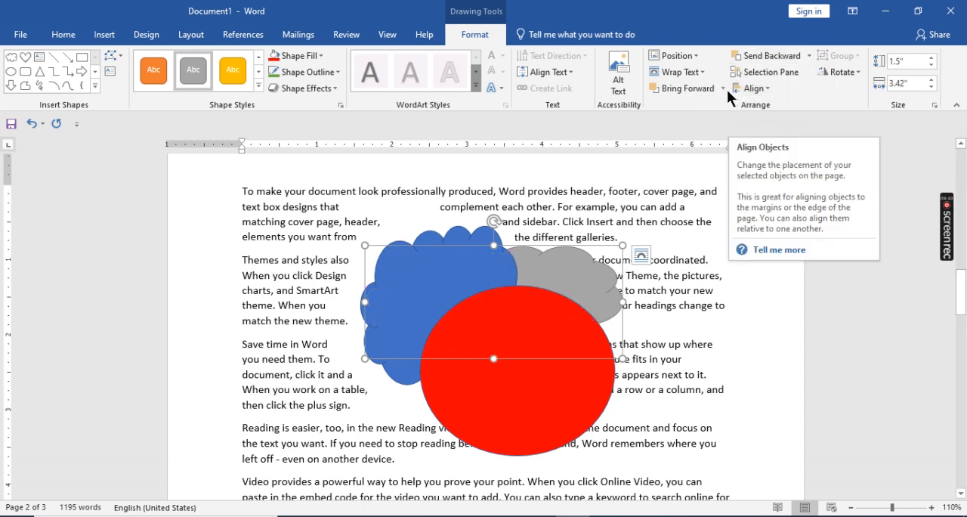
# - Send the gray cloud behind the text
pyautogui.click(723, 88)
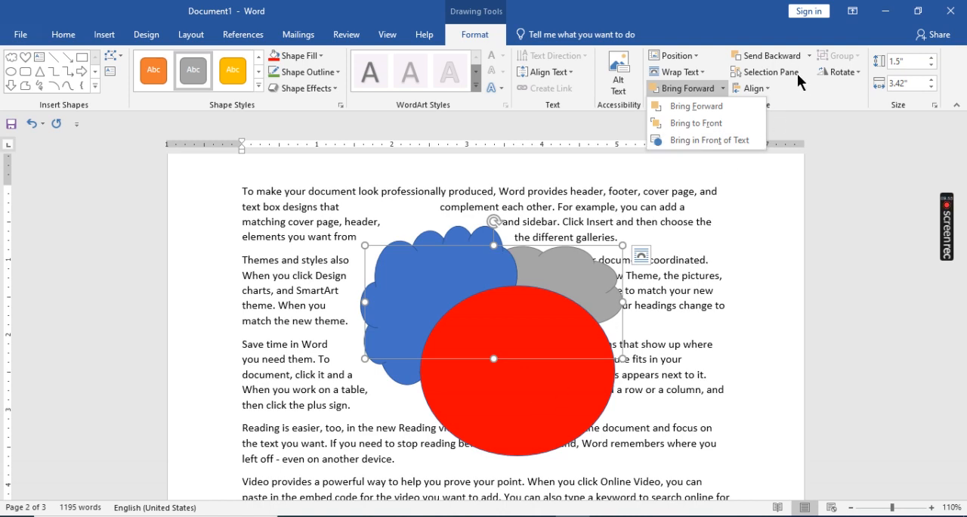
pyautogui.click(806, 56)
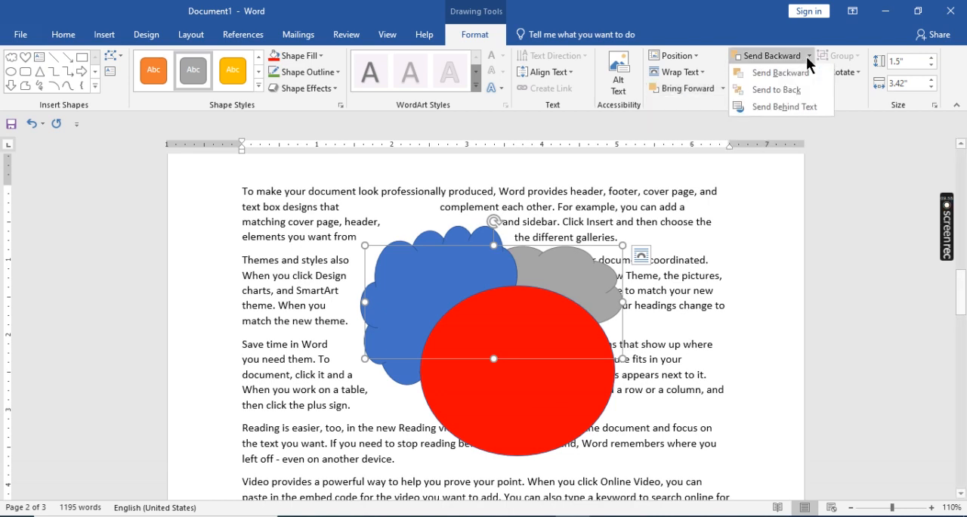
pyautogui.click(766, 109)
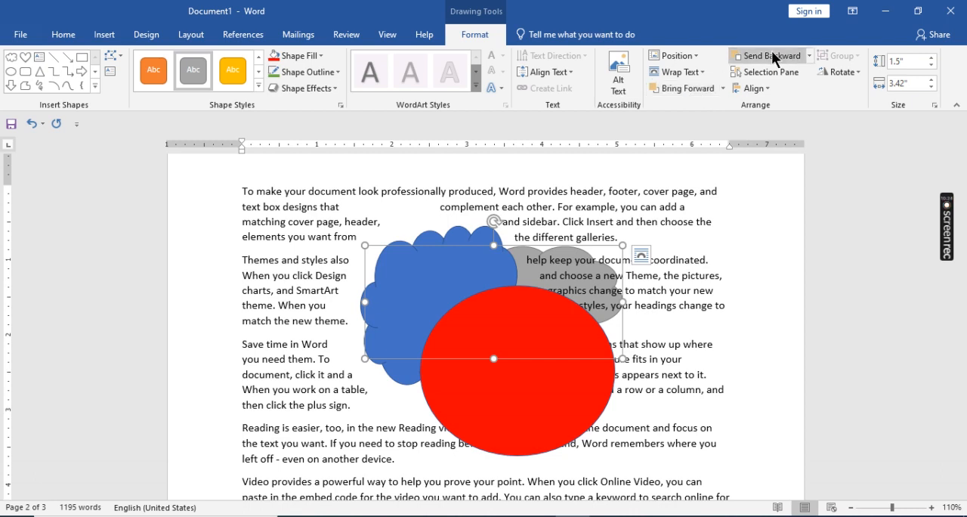
# - Try Bring Forward and Bring to Front on the gray cloud while it sits behind the text
pyautogui.click(722, 88)
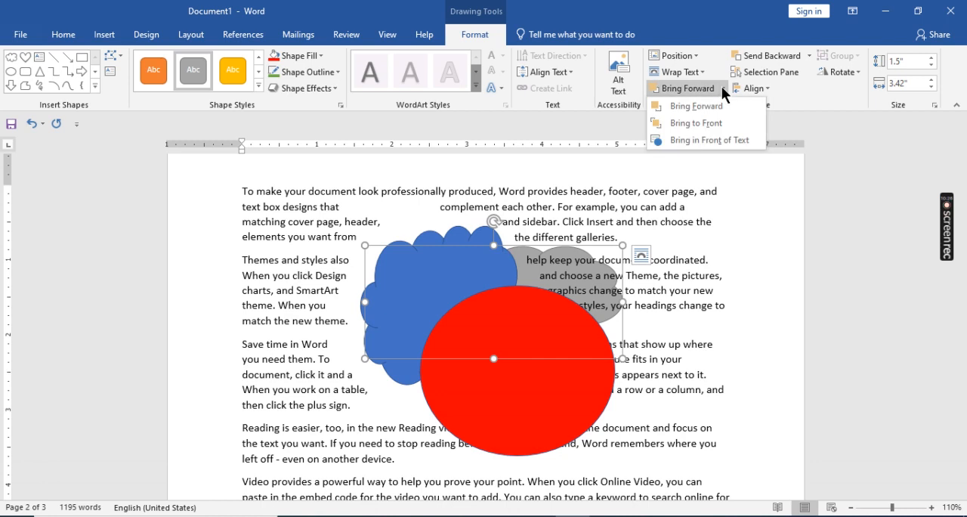
pyautogui.click(675, 109)
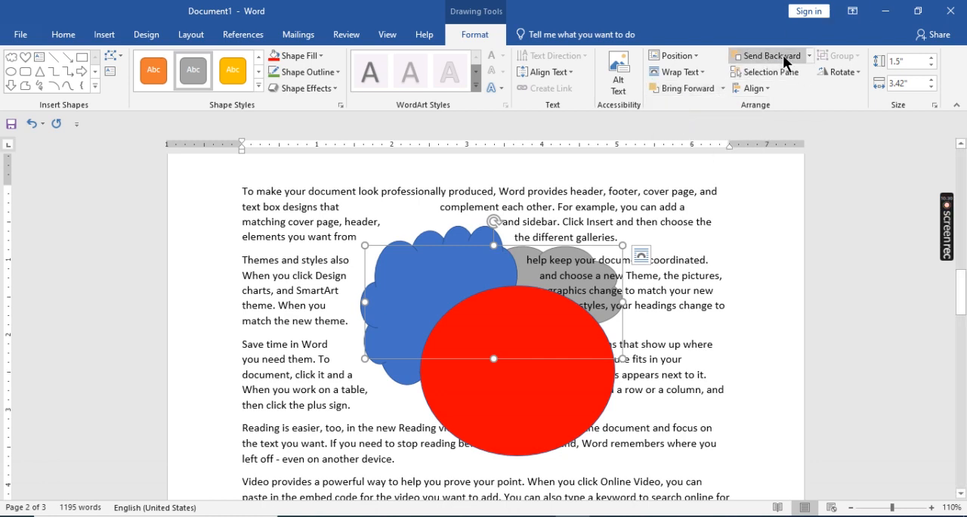
pyautogui.click(721, 88)
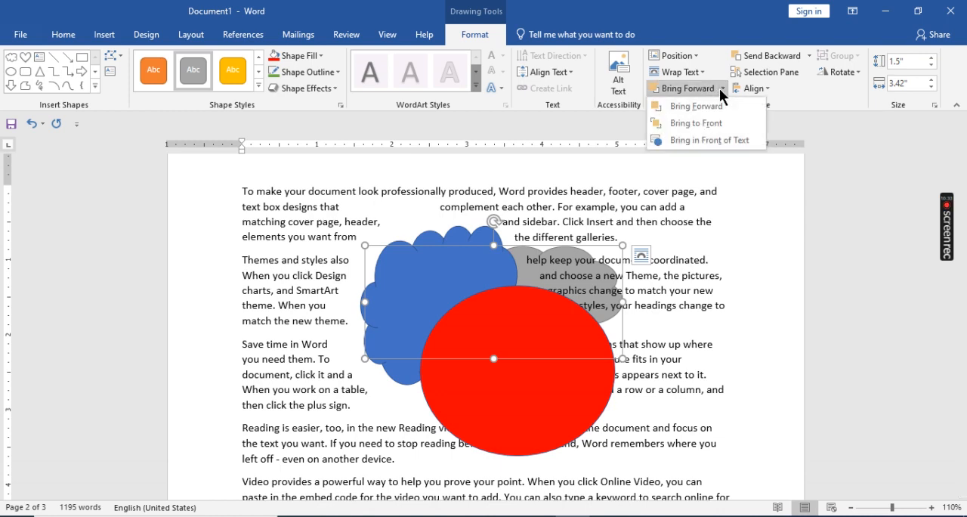
pyautogui.click(680, 122)
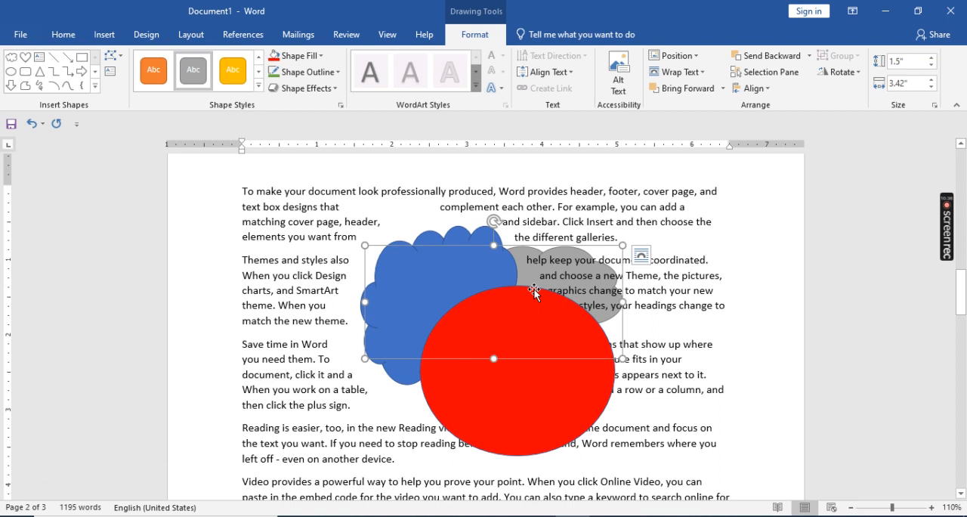
# - Set the gray cloud's text wrapping to In Front of Text
pyautogui.click(681, 73)
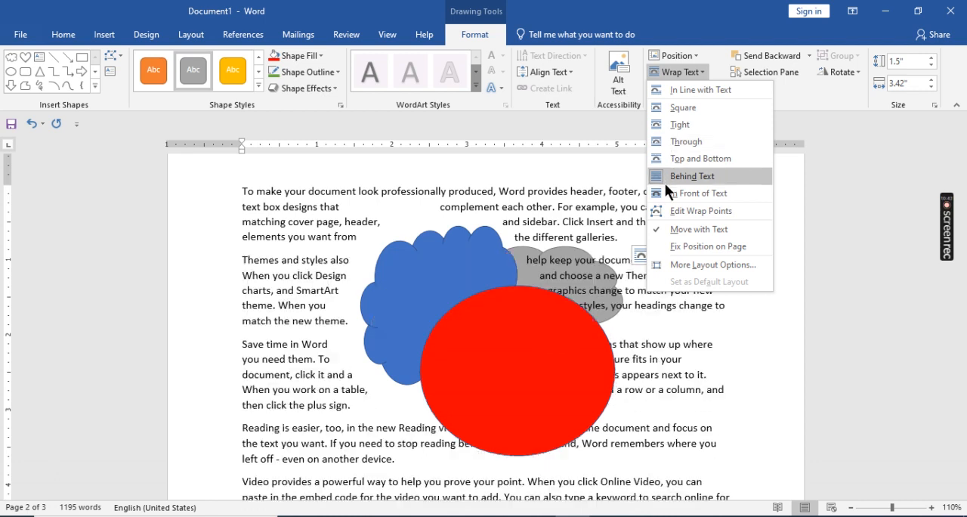
pyautogui.click(660, 192)
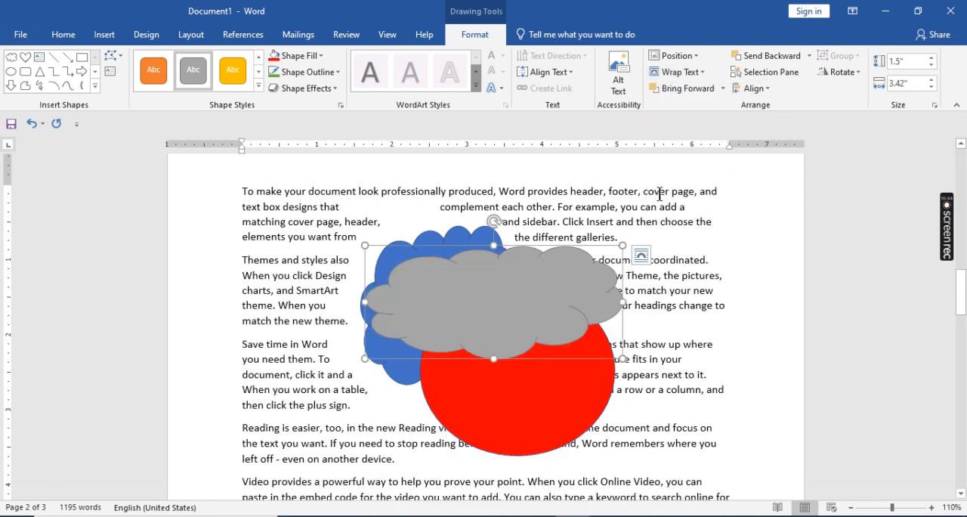
pyautogui.click(552, 416)
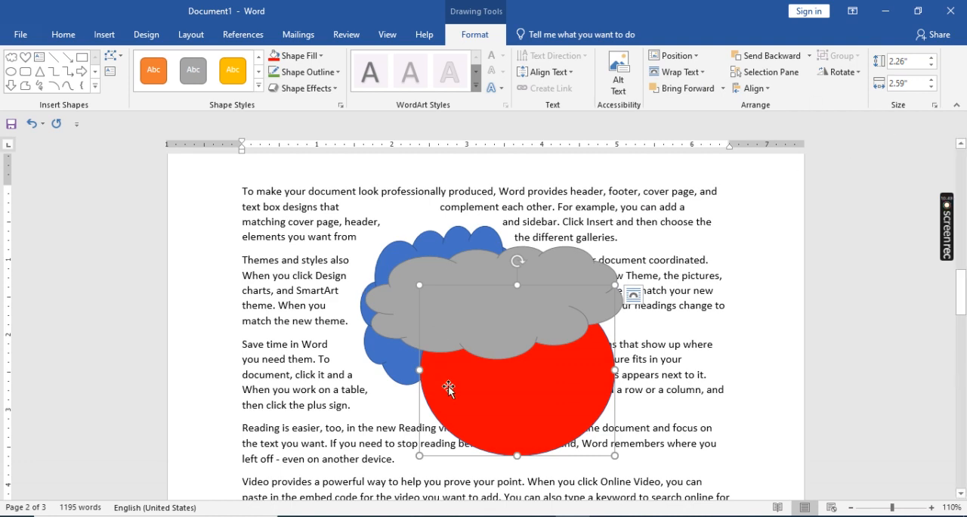
# - Move the gray cloud over the blue cloud and stretch it to about 2.93" high, covering the blue cloud
pyautogui.moveTo(505, 281); pyautogui.dragTo(483, 292)
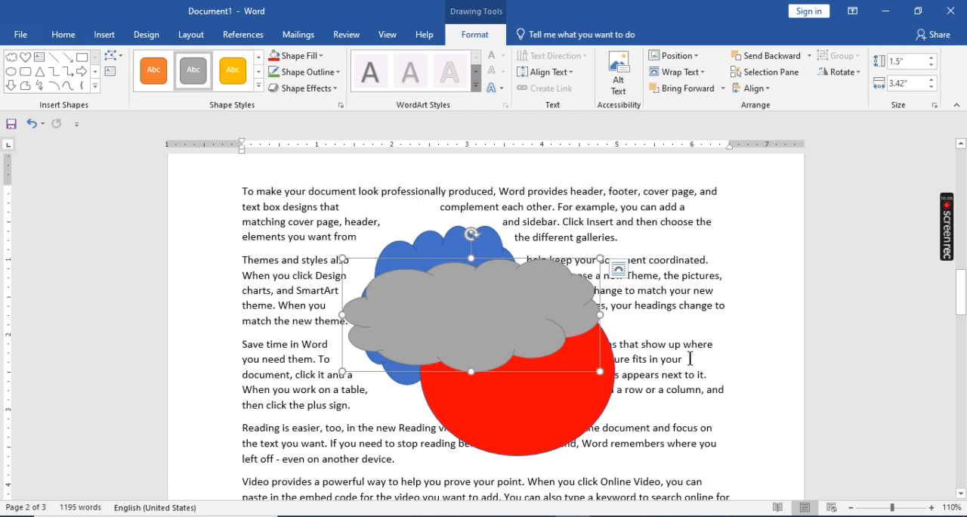
pyautogui.click(458, 244)
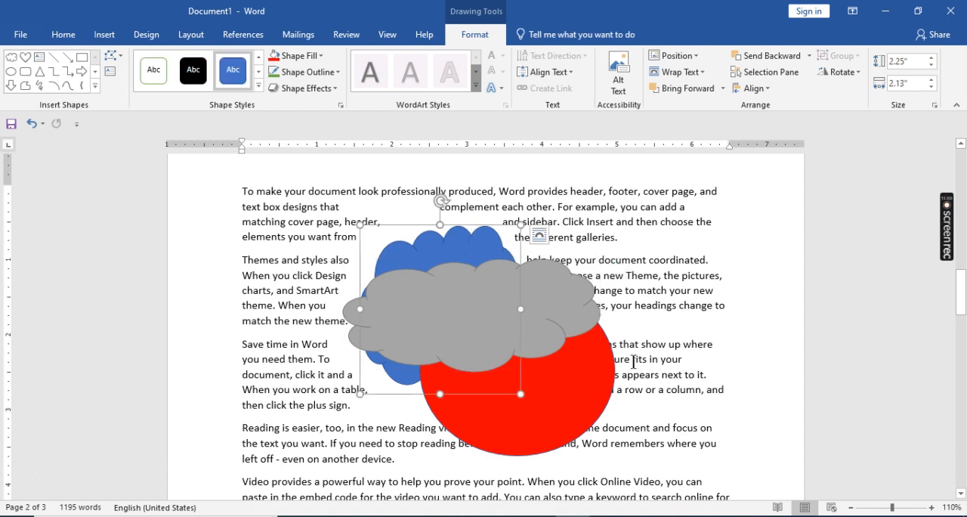
pyautogui.moveTo(544, 310); pyautogui.dragTo(509, 302)
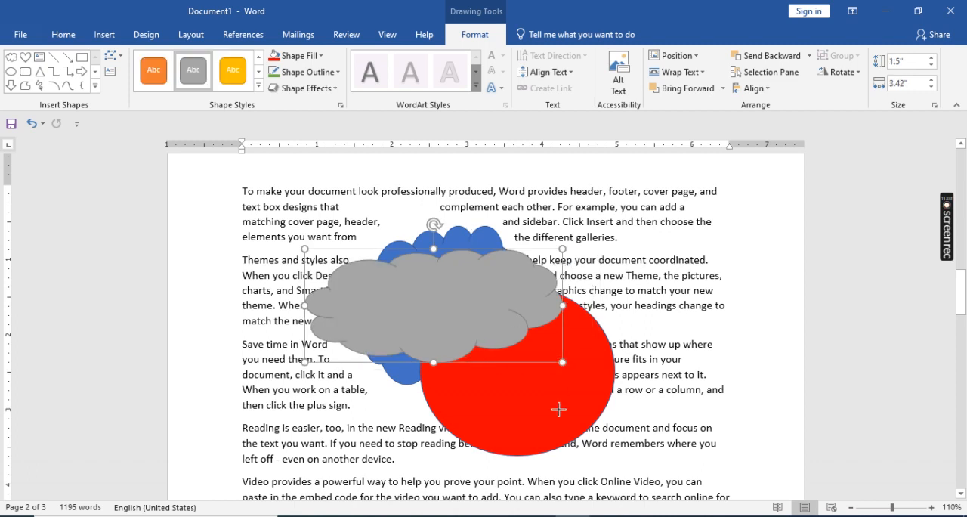
pyautogui.moveTo(559, 409); pyautogui.dragTo(562, 433)
pyautogui.moveTo(562, 249); pyautogui.dragTo(561, 213)
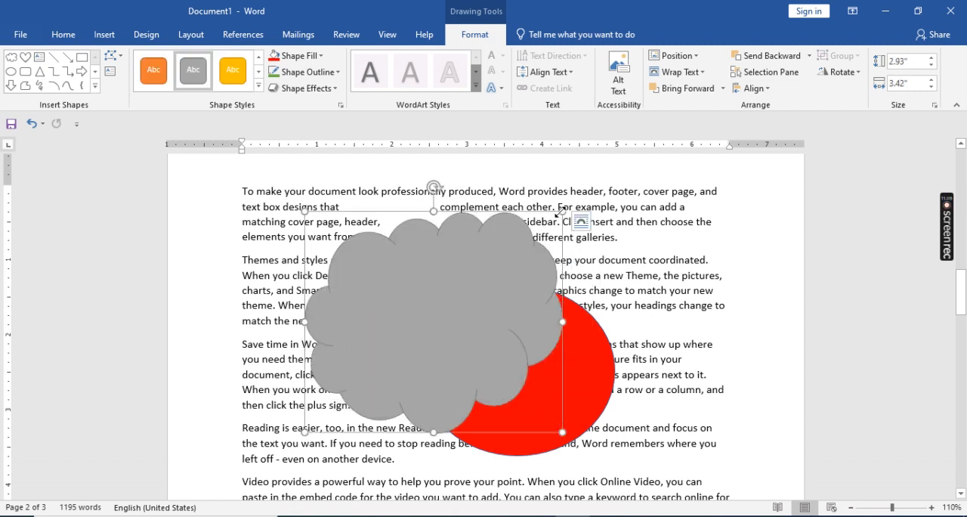
pyautogui.click(607, 293)
pyautogui.moveTo(459, 303)
pyautogui.mouseDown()
pyautogui.moveTo(492, 339)
pyautogui.moveTo(469, 303)
pyautogui.mouseUp()
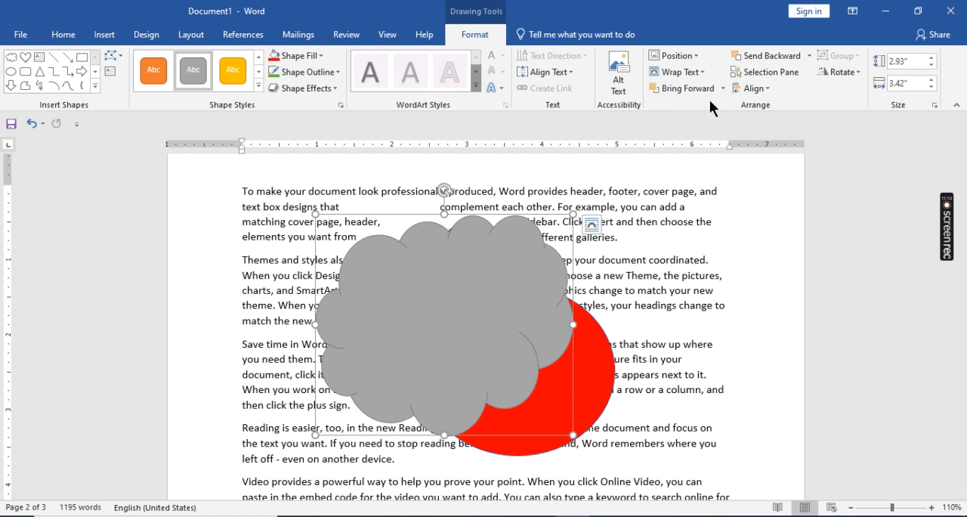
# - Select the covered Cloud 2 through the Selection pane, and demonstrate bringing it forward and sending it backward
pyautogui.click(776, 70)
pyautogui.click(775, 69)
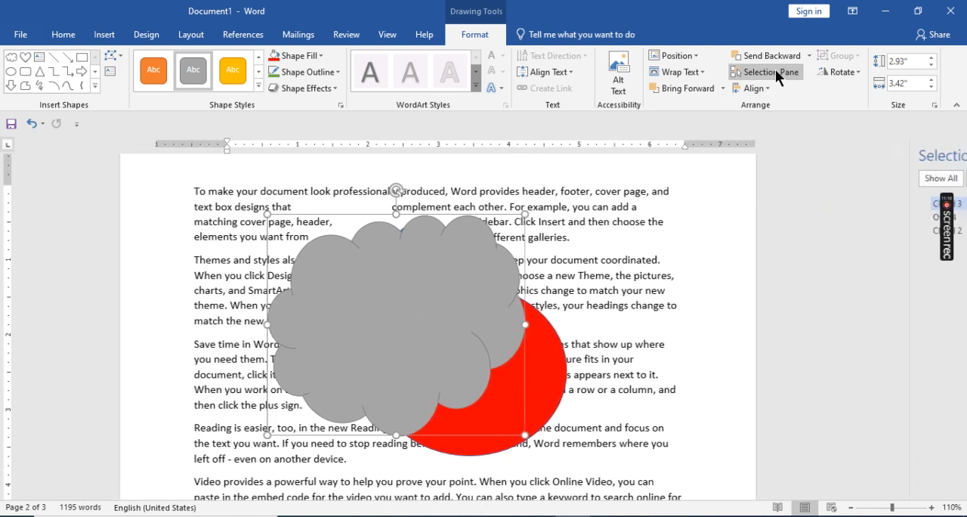
pyautogui.click(773, 75)
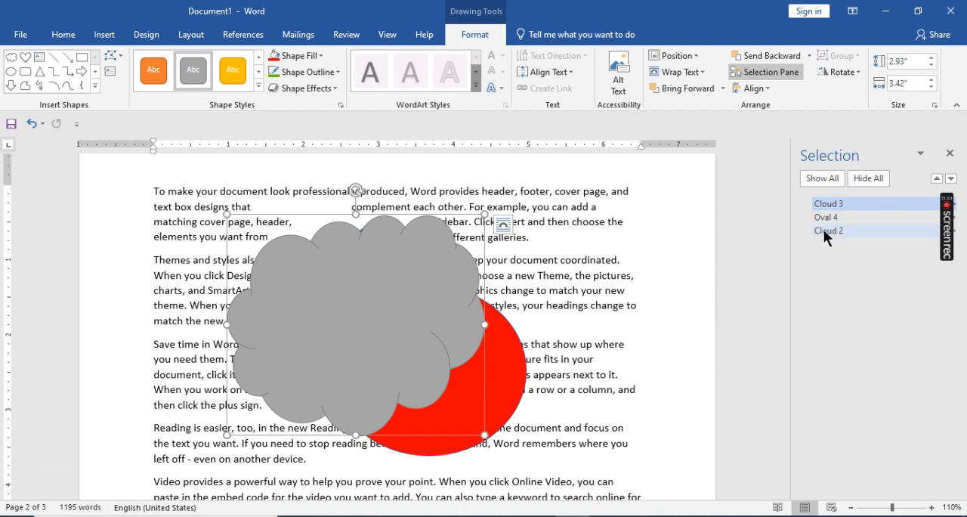
pyautogui.click(823, 229)
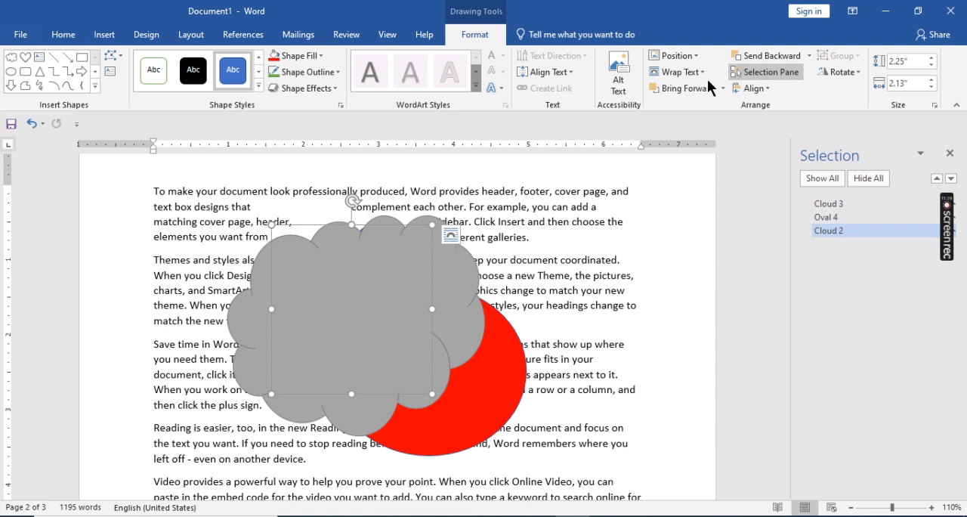
pyautogui.click(669, 89)
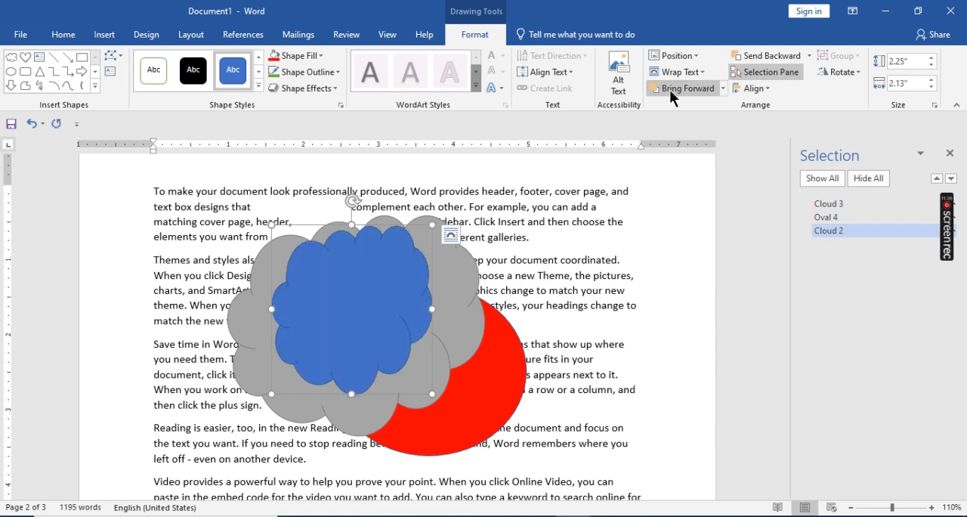
pyautogui.click(763, 56)
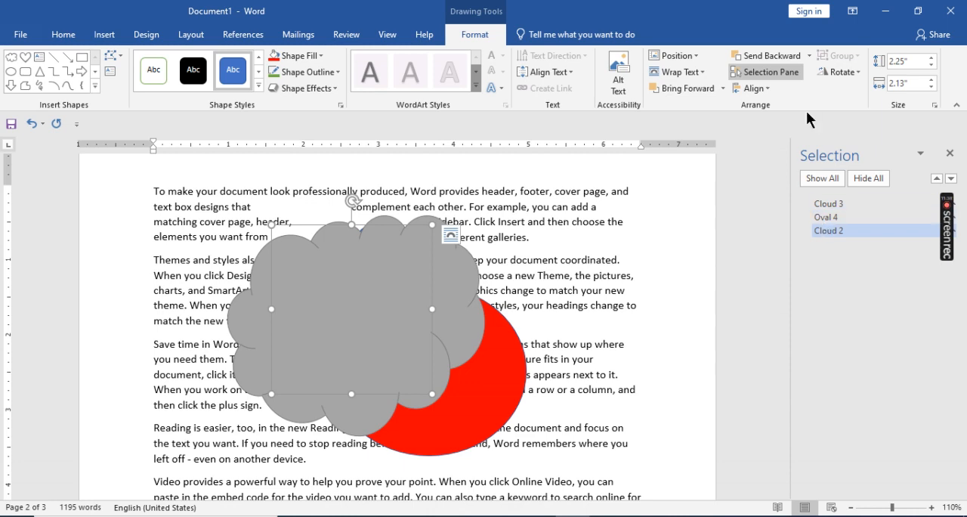
# - Hide all shapes and show them all again, and select Oval 4 in the object list
pyautogui.click(867, 179)
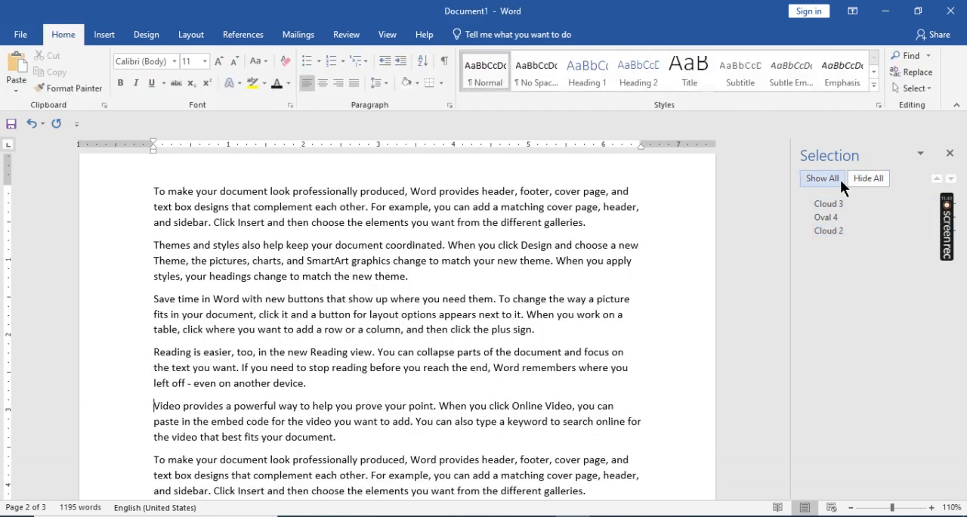
pyautogui.click(828, 179)
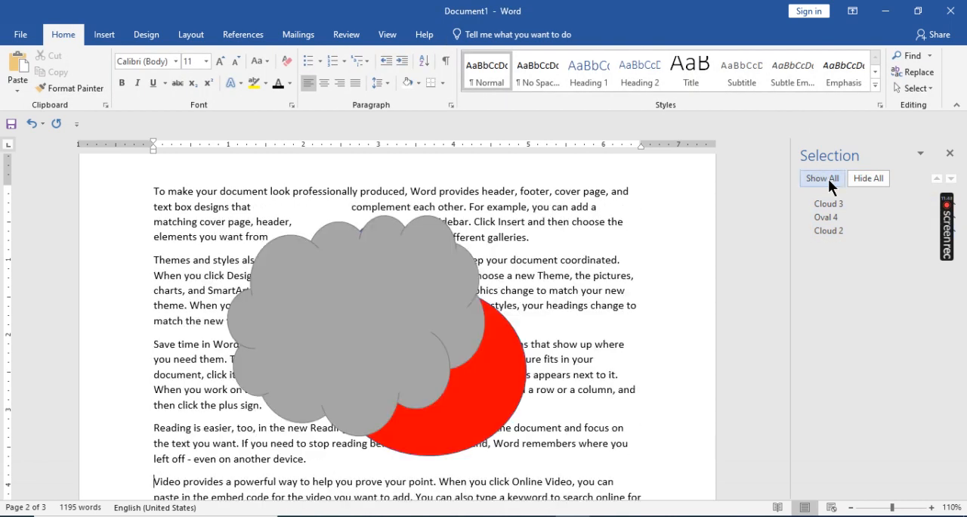
pyautogui.click(821, 216)
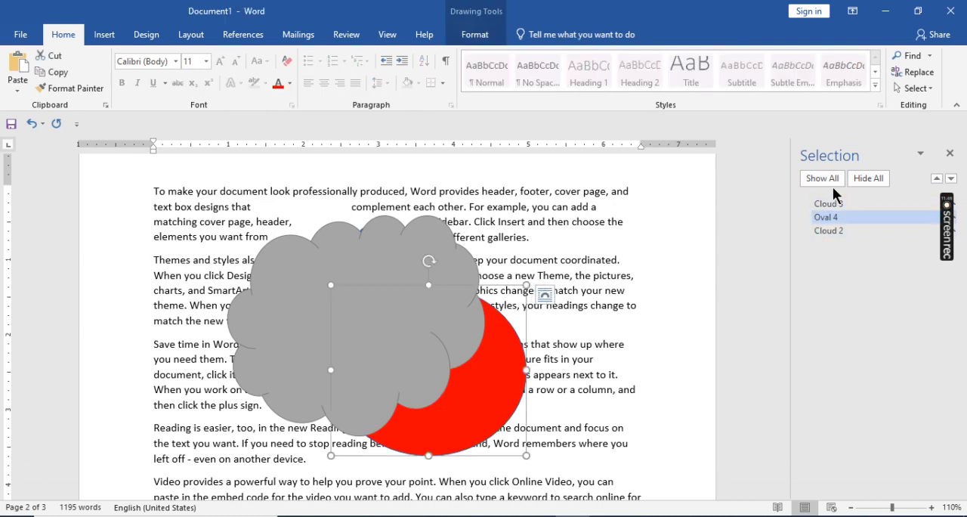
# - Hide all shapes and make only Oval 4 visible
pyautogui.click(864, 178)
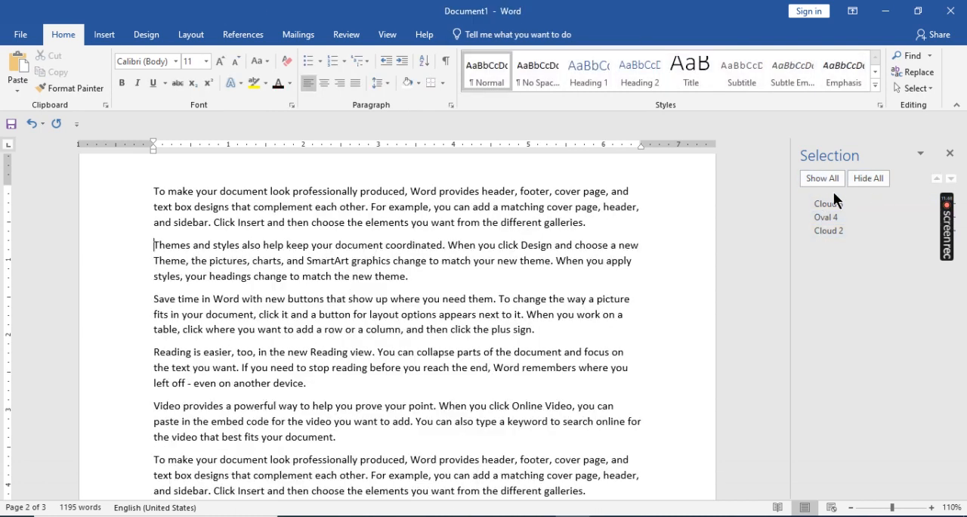
pyautogui.click(823, 215)
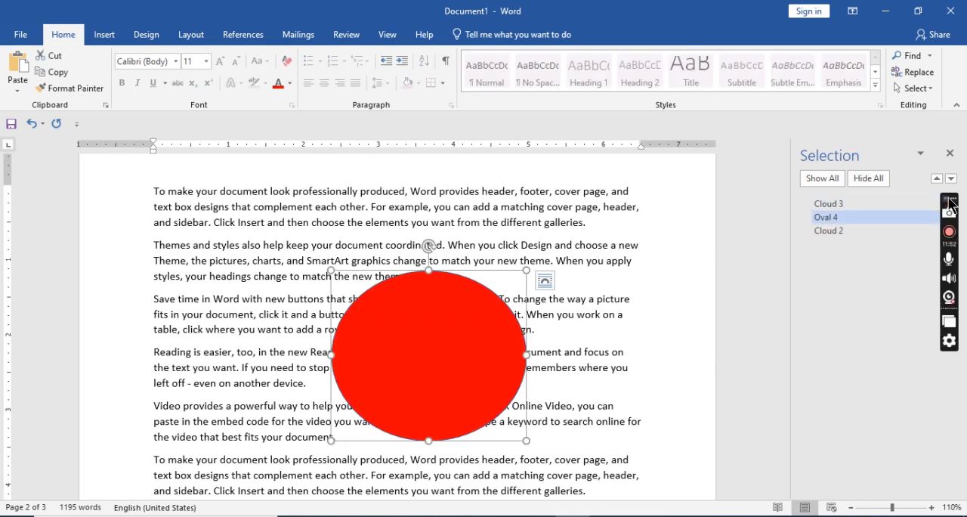
pyautogui.moveTo(952, 193); pyautogui.dragTo(952, 316)
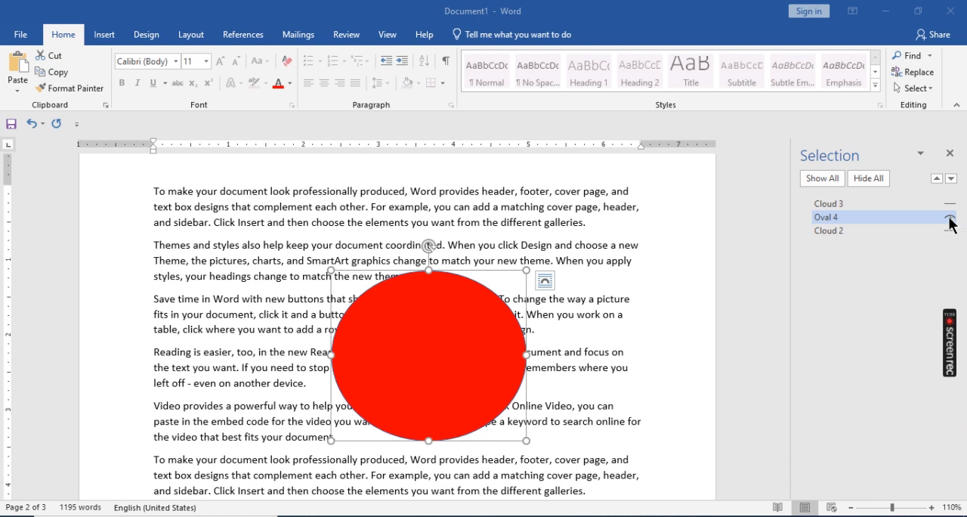
# - Make Cloud 3 and Cloud 2 visible again individually
pyautogui.click(822, 178)
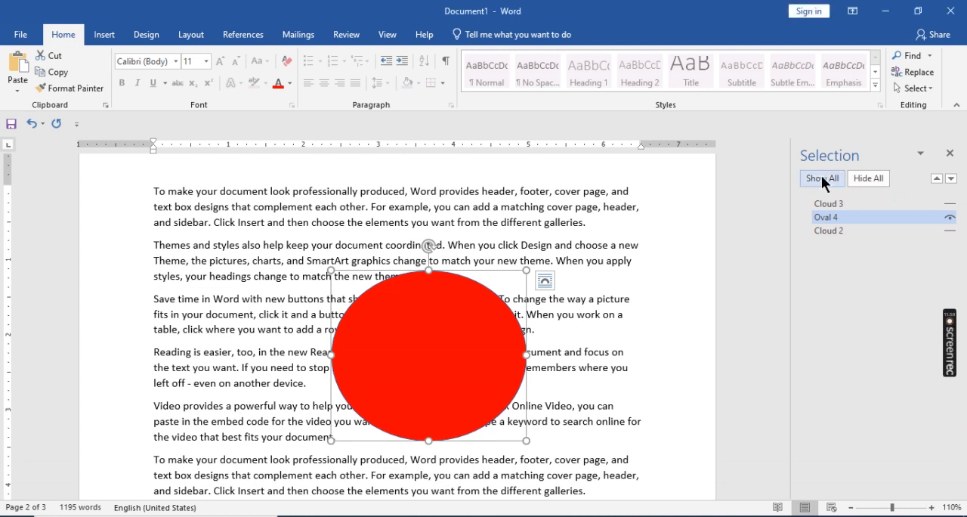
pyautogui.click(950, 204)
pyautogui.click(951, 231)
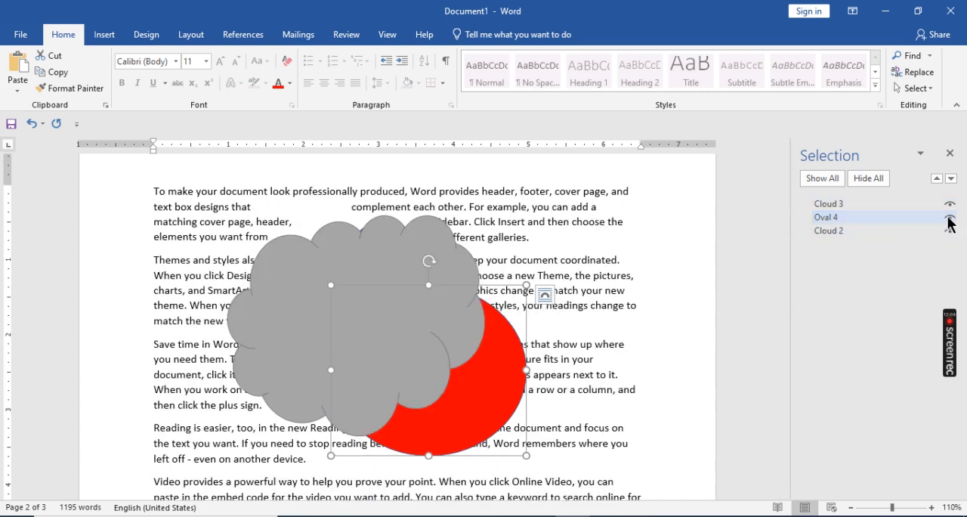
# - Hide Oval 4 and make it visible again
pyautogui.click(950, 218)
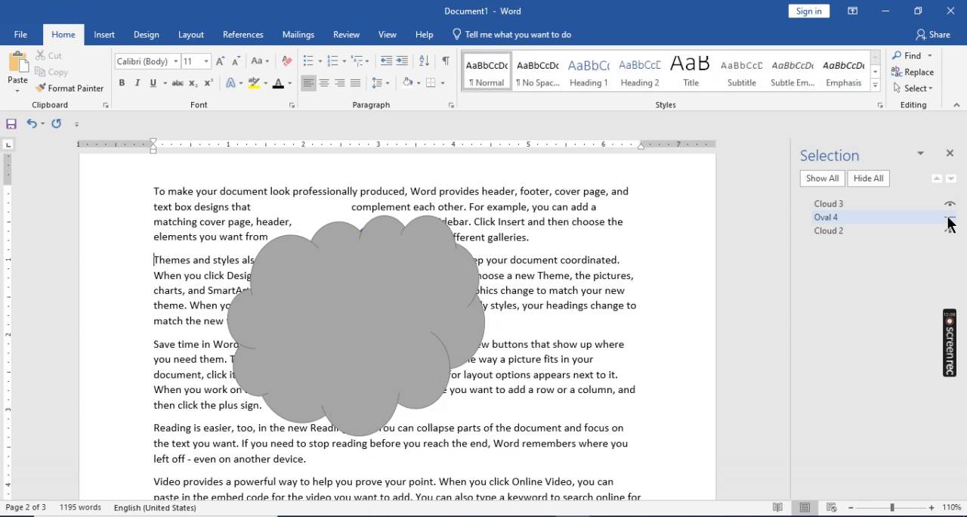
pyautogui.click(949, 218)
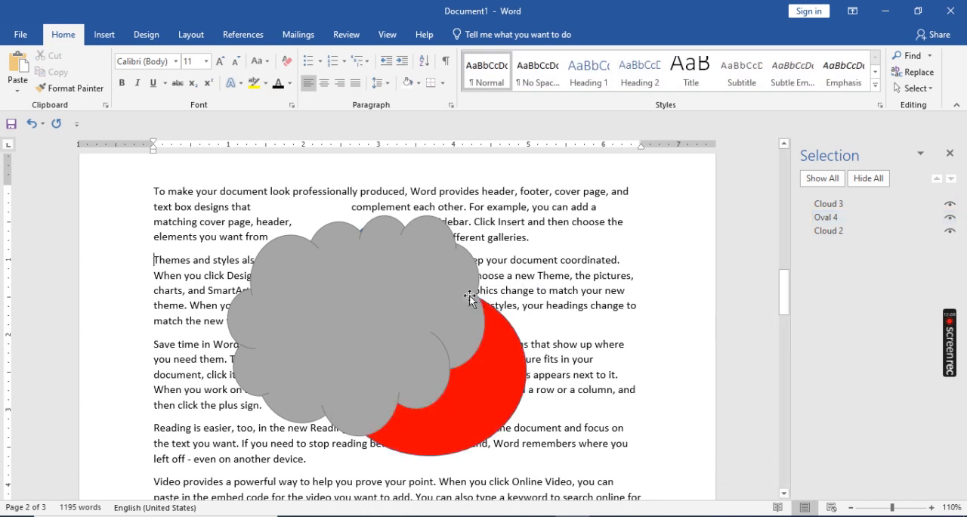
# - Spread the overlapping shapes apart, moving Cloud 3 toward the page's left margin, Oval 4 down and right, and Cloud 2 to the right
pyautogui.moveTo(288, 310); pyautogui.dragTo(194, 304)
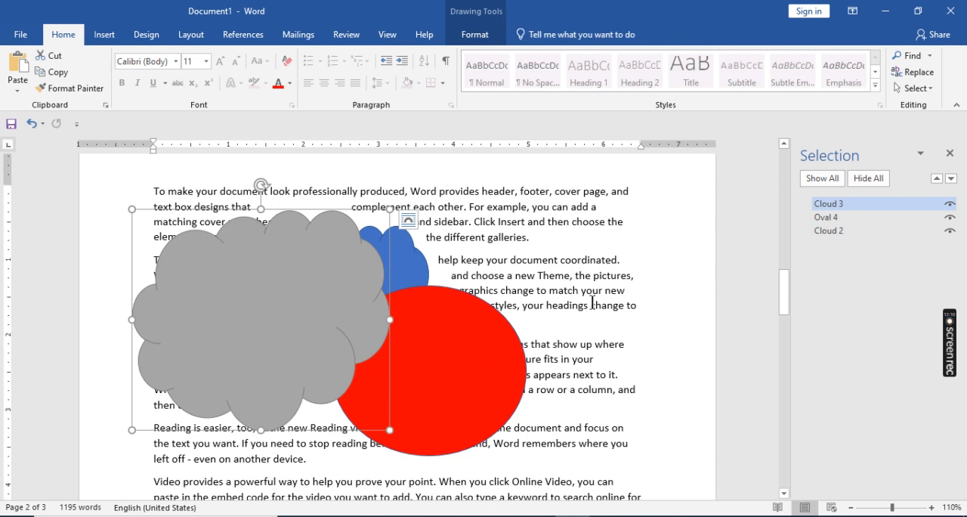
pyautogui.click(415, 324)
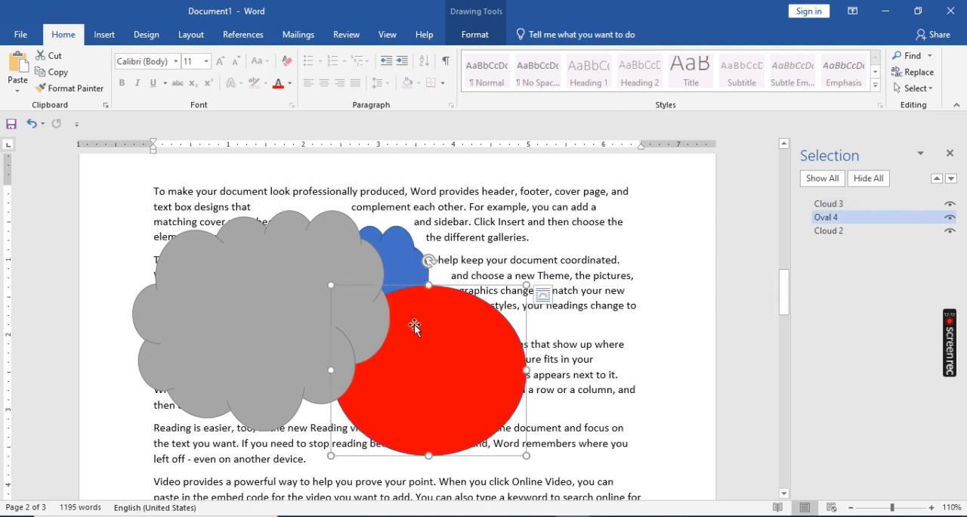
pyautogui.click(104, 36)
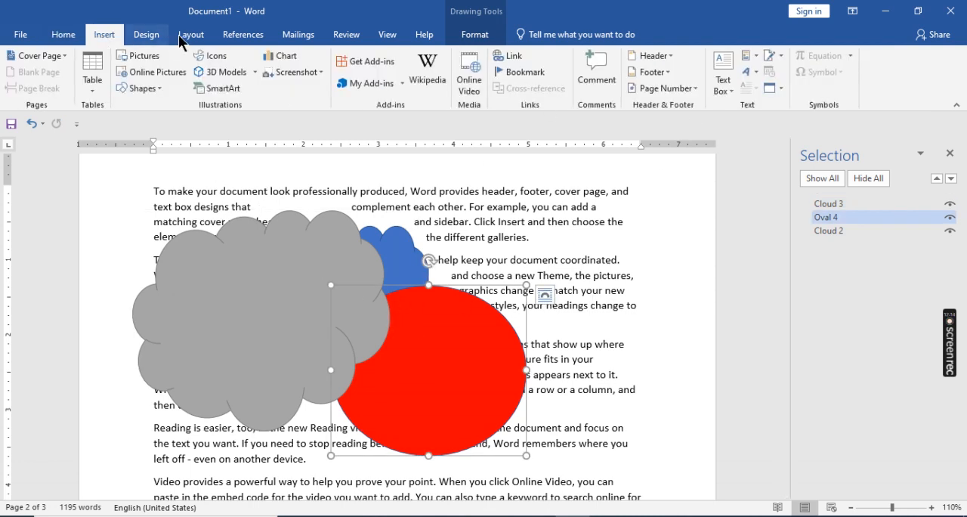
pyautogui.click(188, 37)
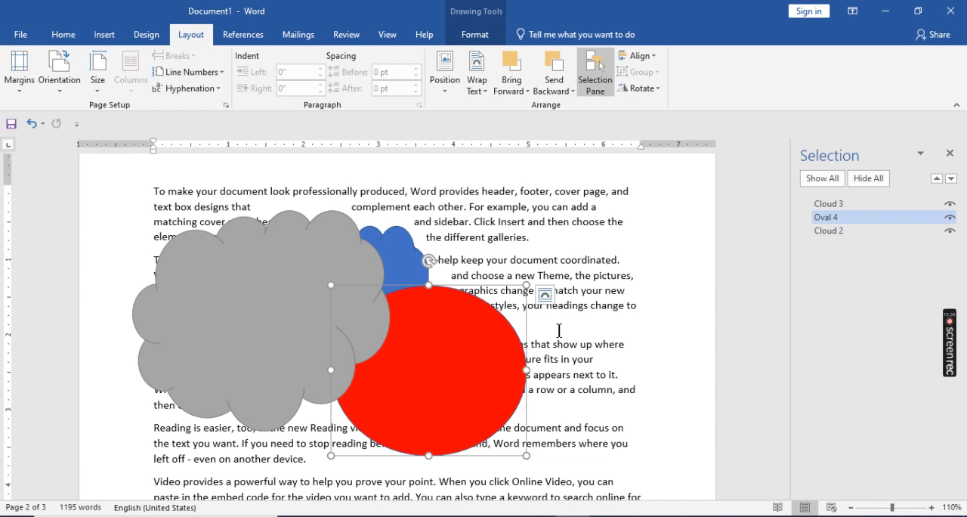
pyautogui.click(314, 310)
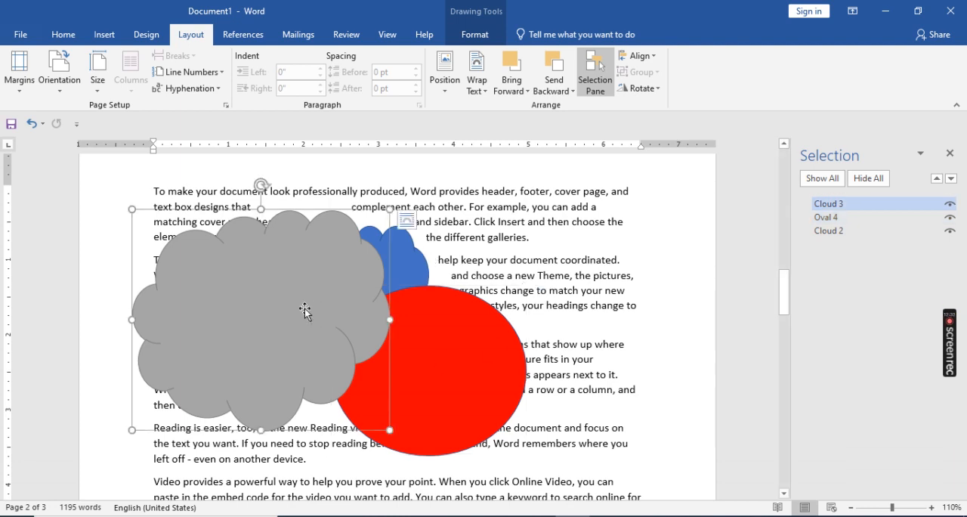
pyautogui.moveTo(457, 323); pyautogui.dragTo(507, 382)
pyautogui.moveTo(394, 260); pyautogui.dragTo(467, 250)
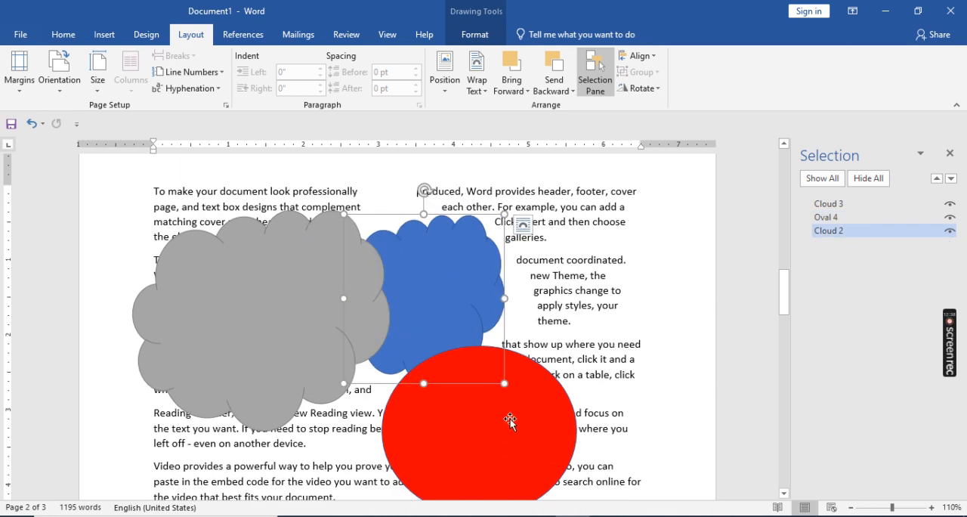
# - Shrink Cloud 3 from its upper-right corner and move Oval 4 farther right so it clears most of Cloud 2
pyautogui.click(268, 316)
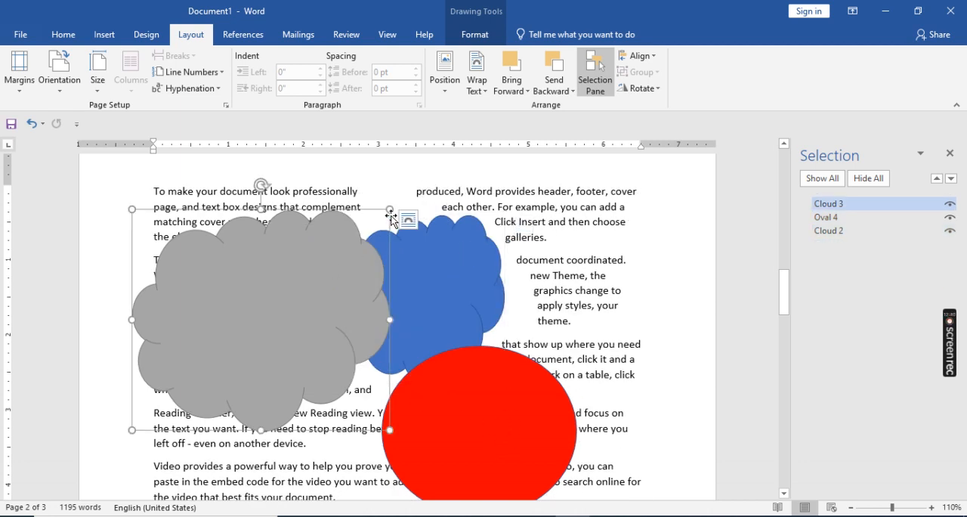
pyautogui.moveTo(391, 219); pyautogui.dragTo(343, 276)
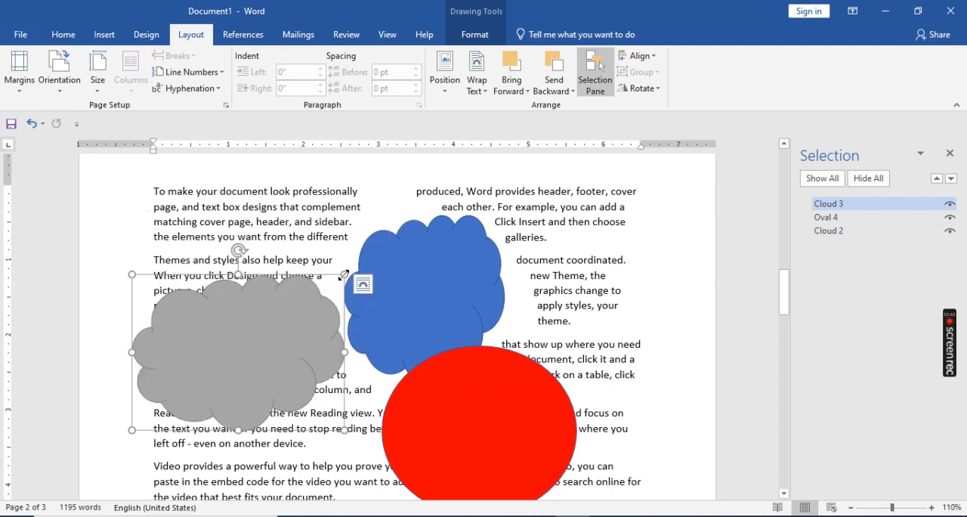
pyautogui.click(499, 432)
pyautogui.moveTo(507, 422); pyautogui.dragTo(554, 417)
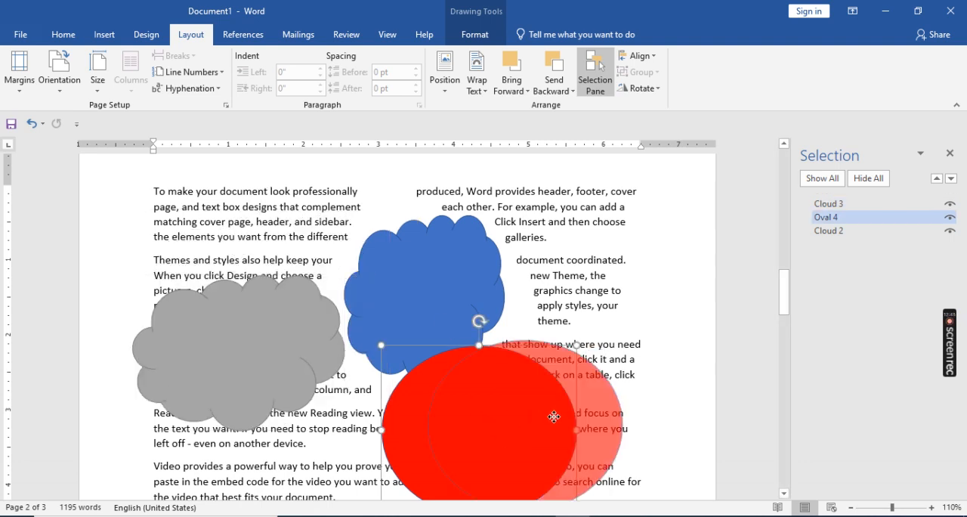
# - Align the top edges of Cloud 3, Oval 4 and Cloud 2, and undo the alignment
pyautogui.keyDown('shift'); pyautogui.click(432, 284); pyautogui.keyUp('shift')
pyautogui.keyDown('shift'); pyautogui.click(244, 357); pyautogui.keyUp('shift')
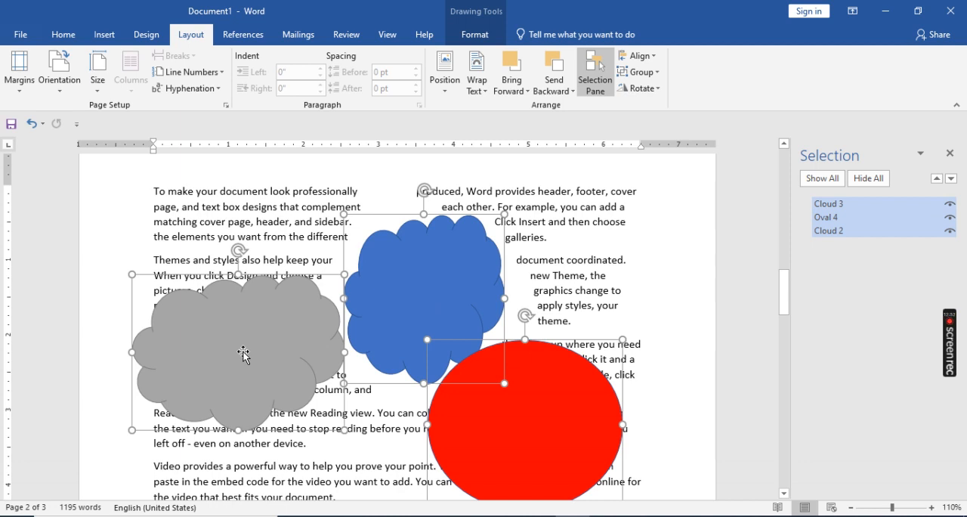
pyautogui.click(638, 56)
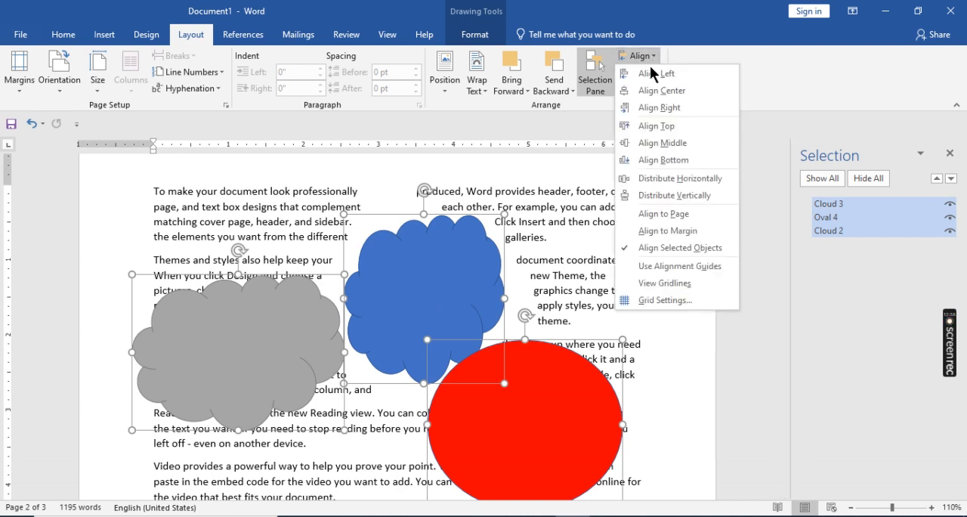
pyautogui.click(643, 125)
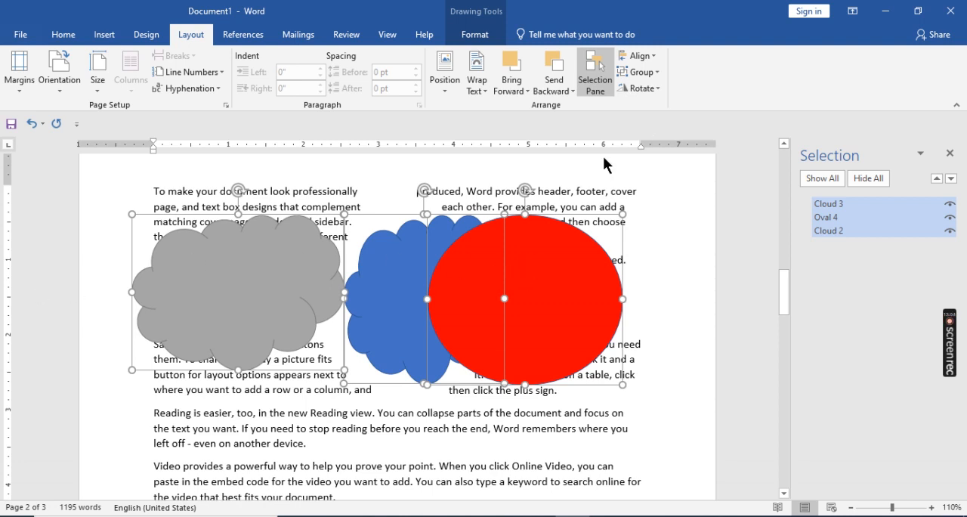
pyautogui.hotkey('ctrl', 'z')
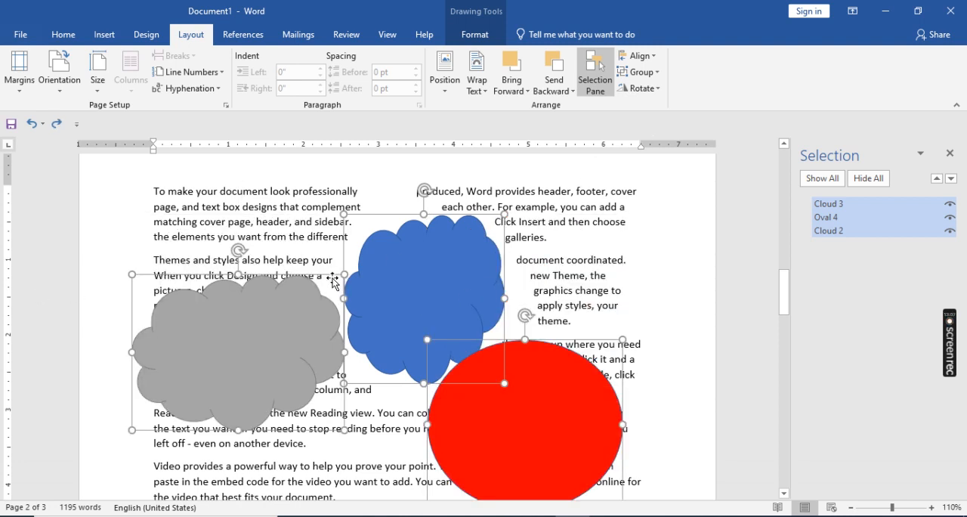
# - Move all three shapes up together, and reposition Cloud 2 below Cloud 3 with Oval 4 to the right of Cloud 2
pyautogui.moveTo(267, 325); pyautogui.dragTo(267, 270)
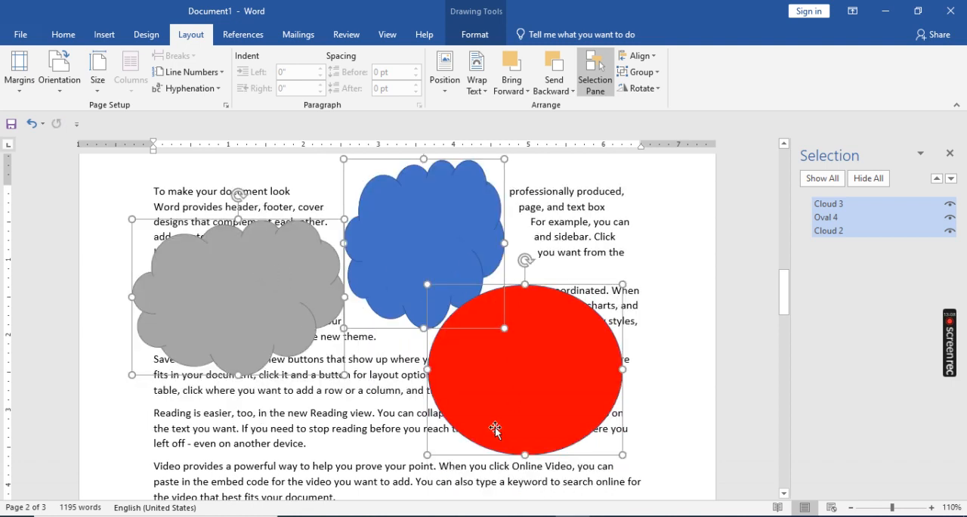
pyautogui.click(391, 450)
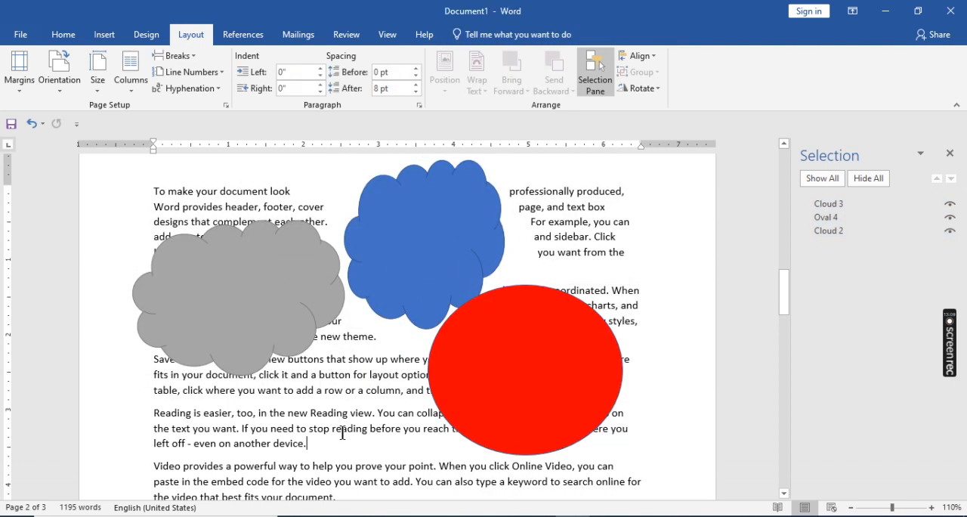
pyautogui.click(224, 246)
pyautogui.moveTo(449, 244); pyautogui.dragTo(312, 446)
pyautogui.moveTo(552, 377); pyautogui.dragTo(487, 406)
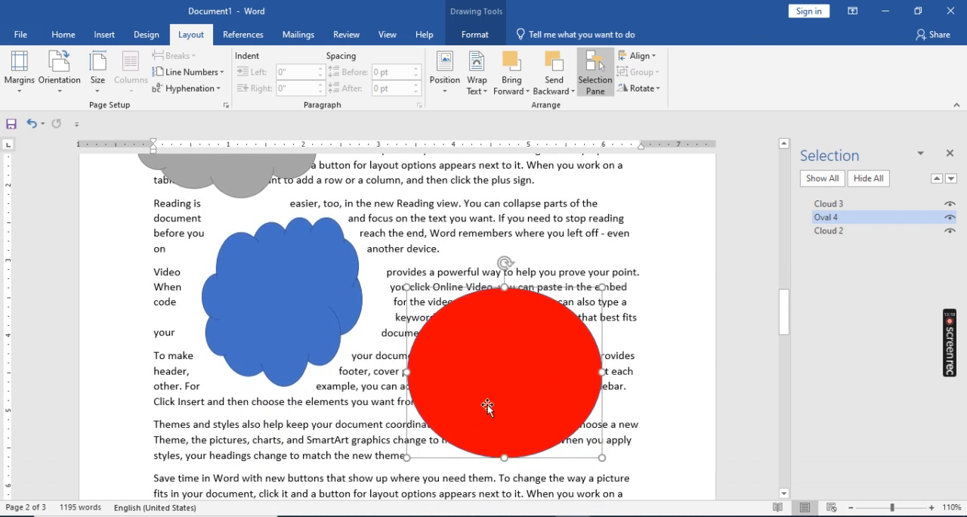
# - Align the grey Cloud 3 alone to the left margin
pyautogui.keyDown('shift'); pyautogui.click(238, 283); pyautogui.keyUp('shift')
pyautogui.scroll(1, 238, 284)
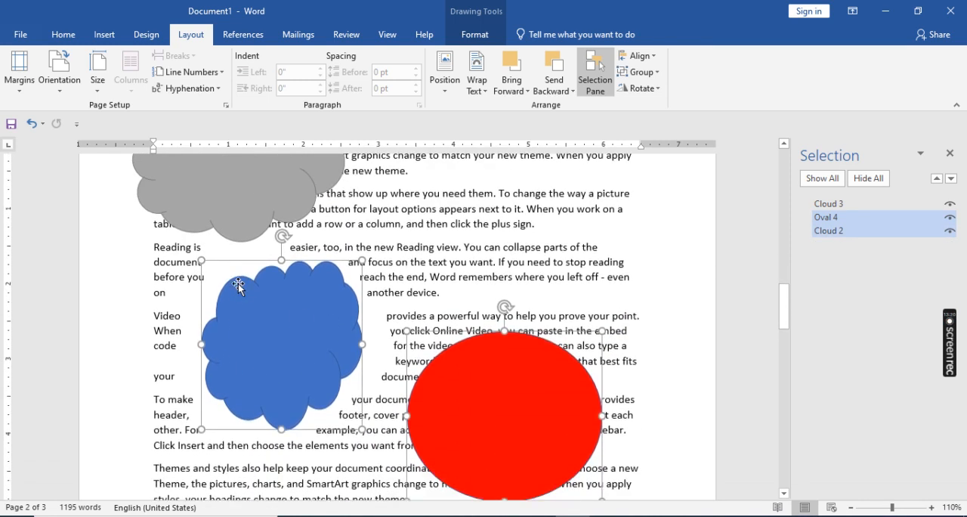
pyautogui.scroll(2, 238, 283)
pyautogui.click(229, 237)
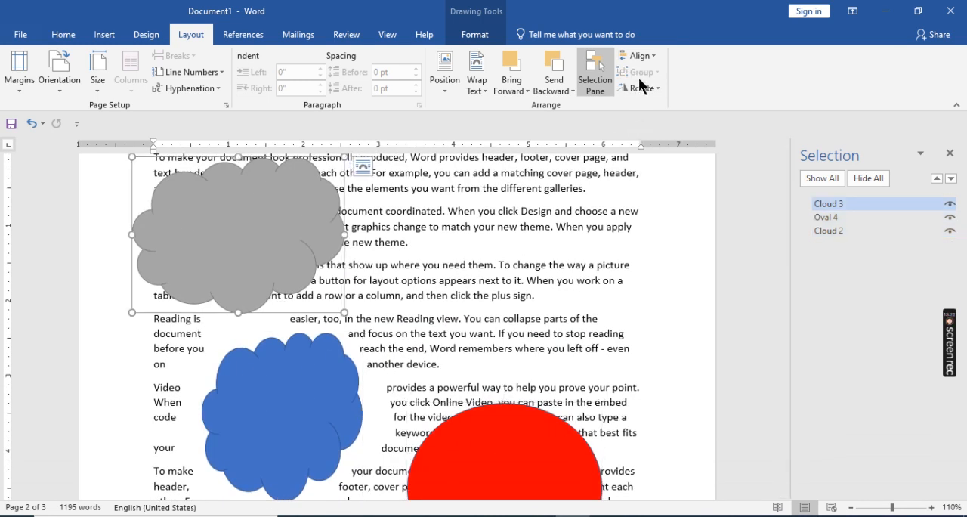
pyautogui.click(641, 56)
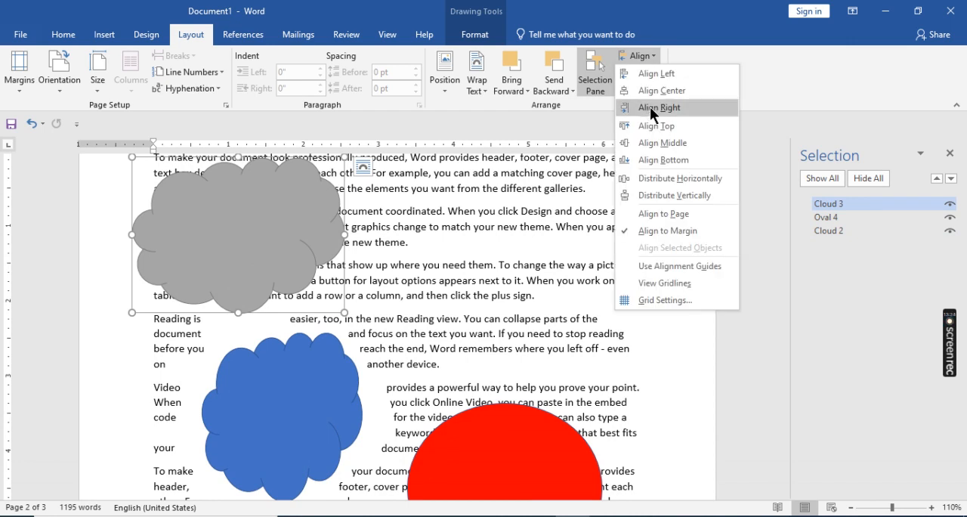
pyautogui.click(647, 74)
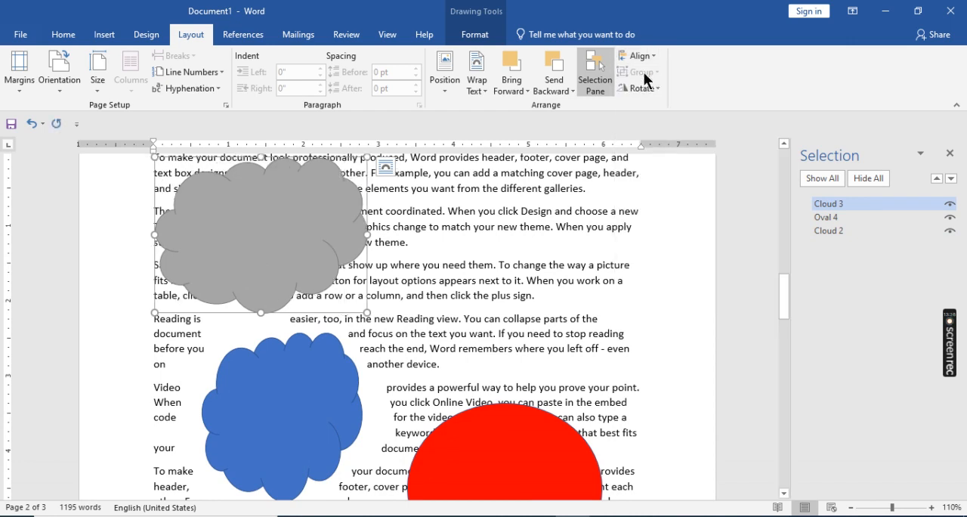
# - Select Oval 4, Cloud 2 and Cloud 3 together and align their left edges
pyautogui.click(508, 413)
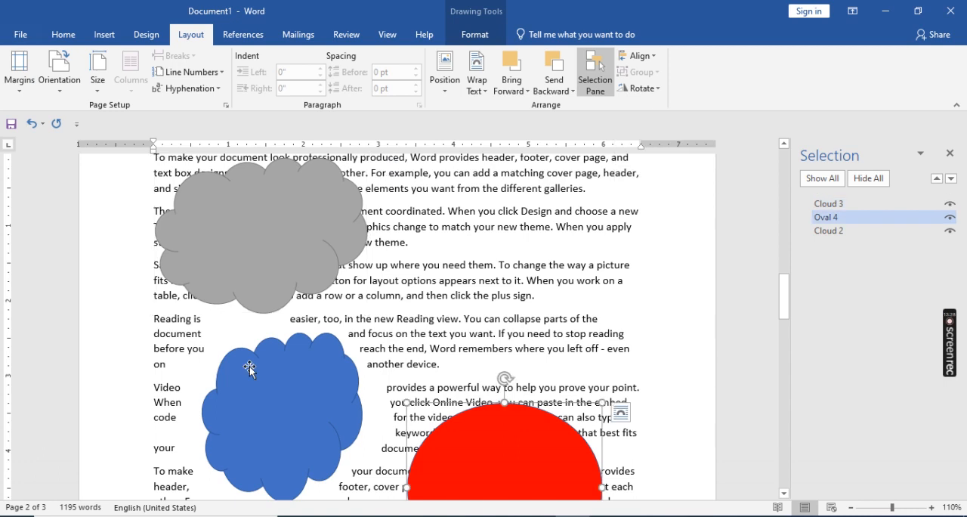
pyautogui.keyDown('shift'); pyautogui.click(249, 369); pyautogui.keyUp('shift')
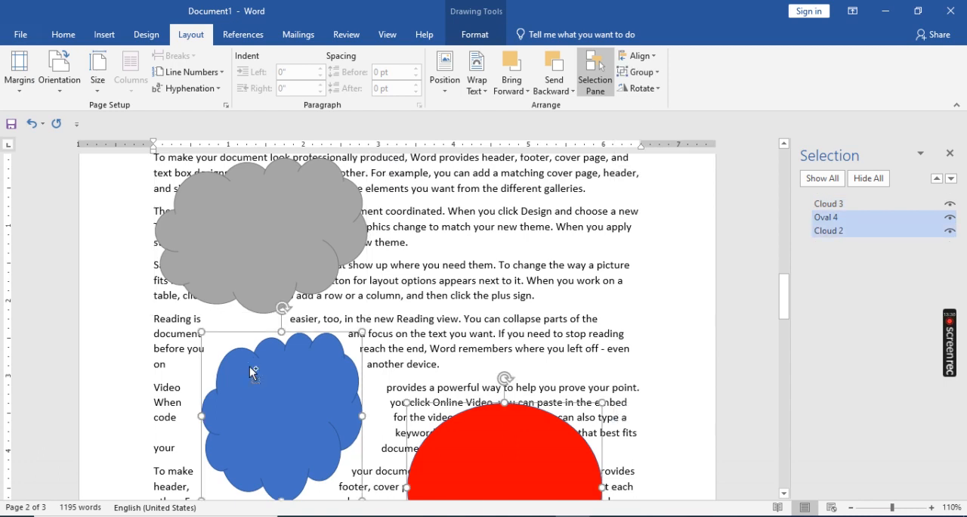
pyautogui.keyDown('shift'); pyautogui.click(245, 183); pyautogui.keyUp('shift')
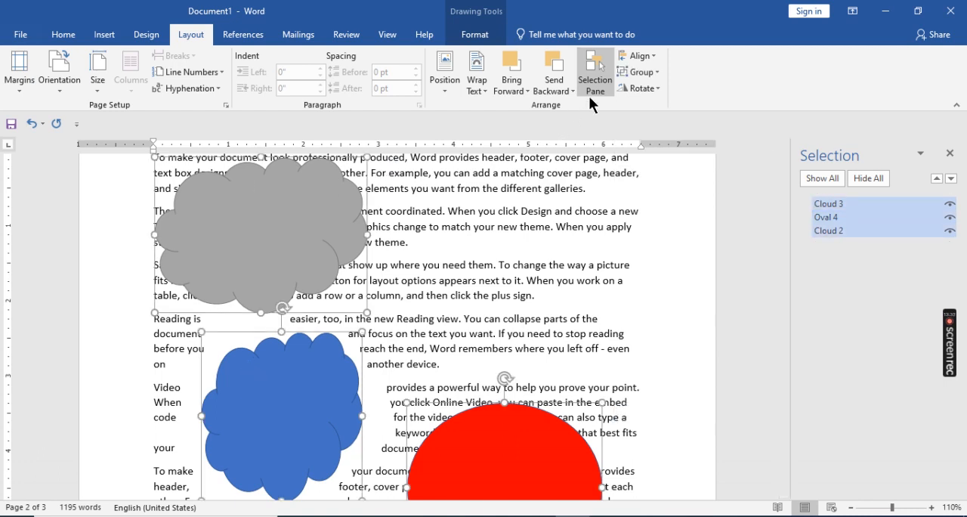
pyautogui.click(642, 56)
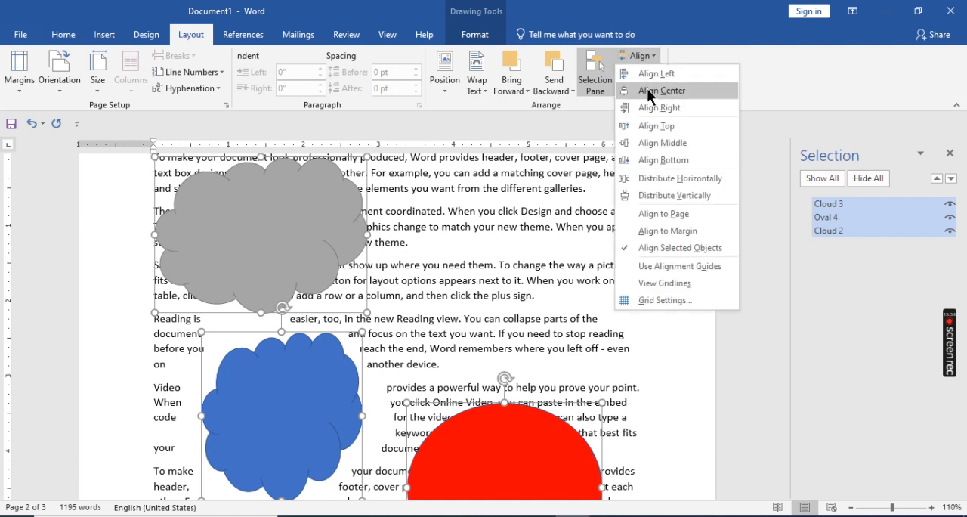
pyautogui.click(648, 74)
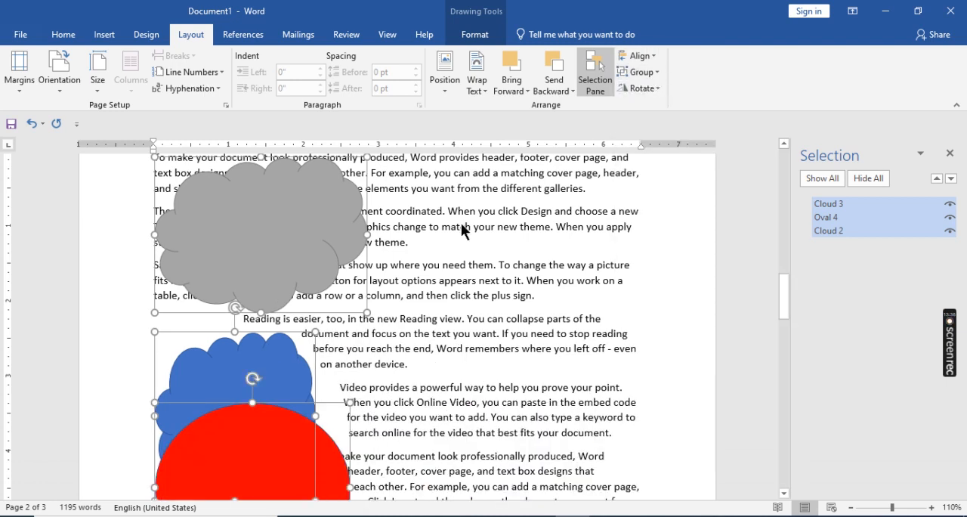
# - Align the right edges of the three selected shapes and look over the remaining alignment and distribution options
pyautogui.click(646, 54)
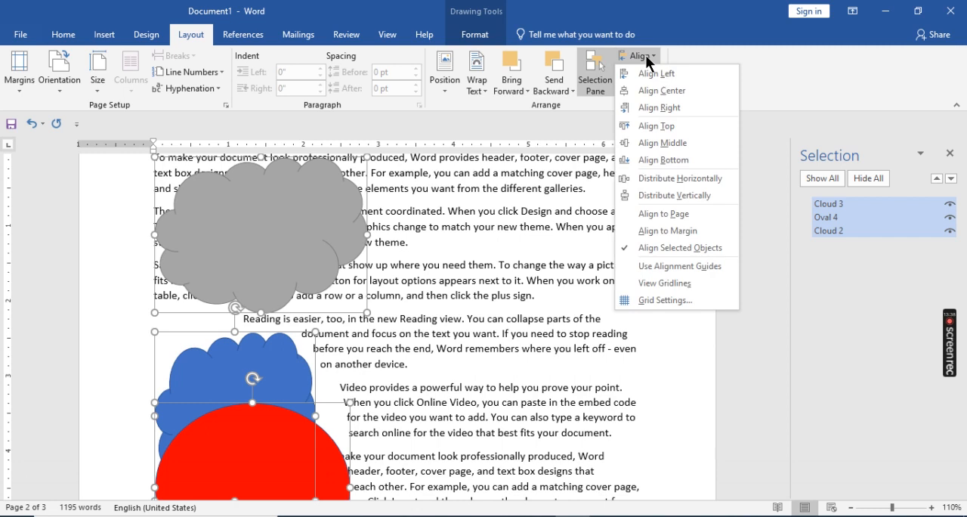
pyautogui.click(648, 110)
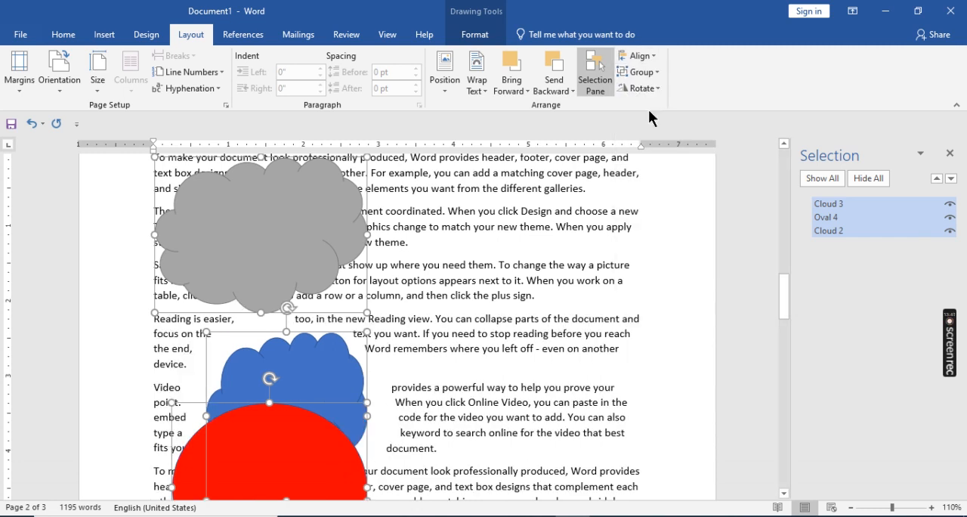
pyautogui.click(640, 56)
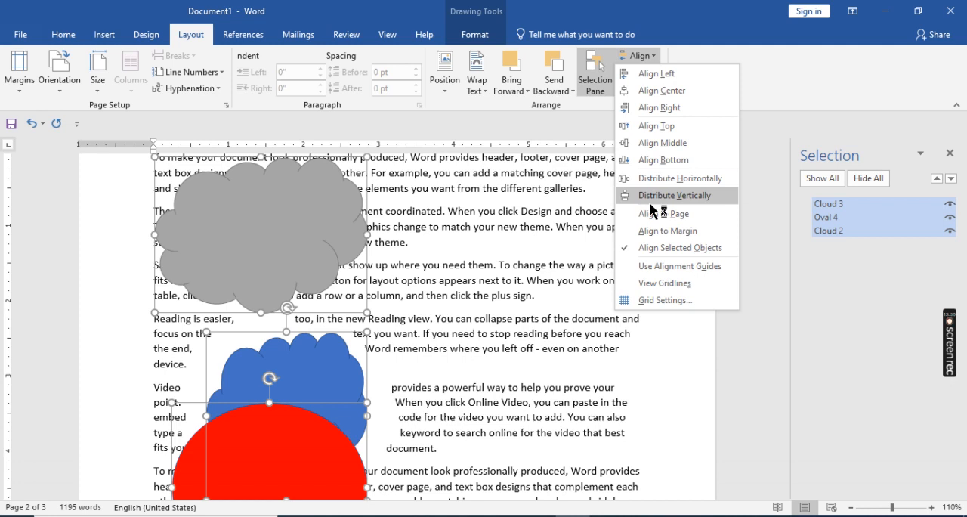
pyautogui.click(525, 251)
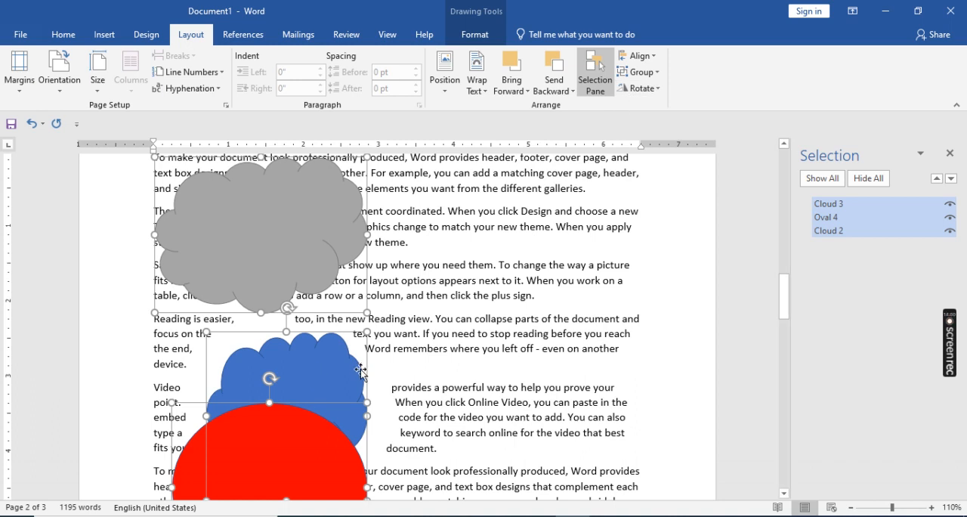
# - Move Cloud 3 down to overlap Cloud 2, and shift Cloud 2 slightly to the left
pyautogui.click(448, 327)
pyautogui.moveTo(266, 236); pyautogui.dragTo(281, 308)
pyautogui.moveTo(346, 417); pyautogui.dragTo(333, 413)
# - Select Cloud 3, Cloud 2 and Oval 4 together and align their left edges
pyautogui.click(278, 293)
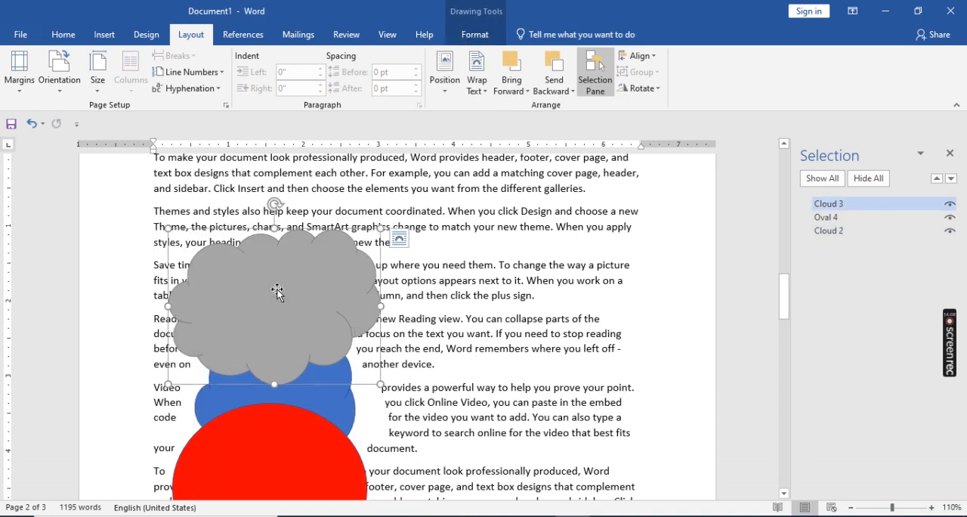
pyautogui.keyDown('shift'); pyautogui.click(308, 398); pyautogui.keyUp('shift')
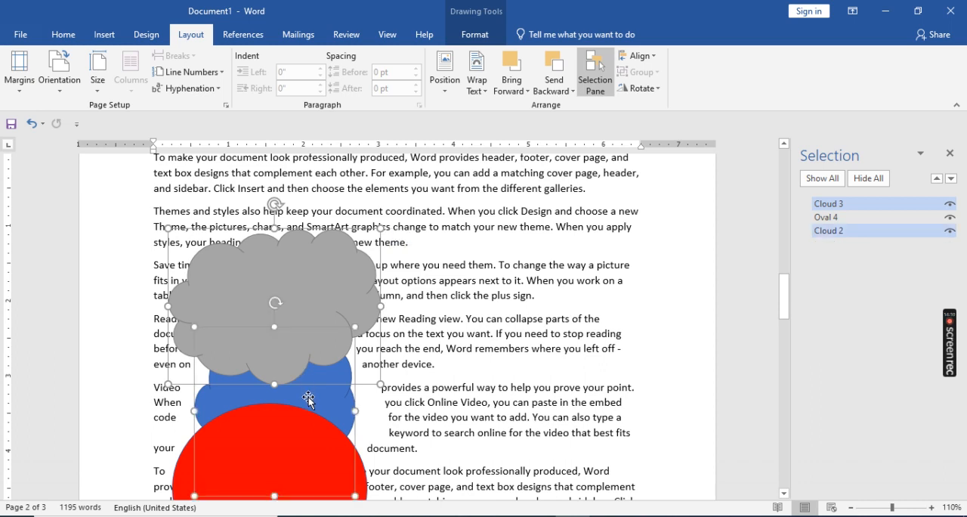
pyautogui.keyDown('shift'); pyautogui.click(289, 445); pyautogui.keyUp('shift')
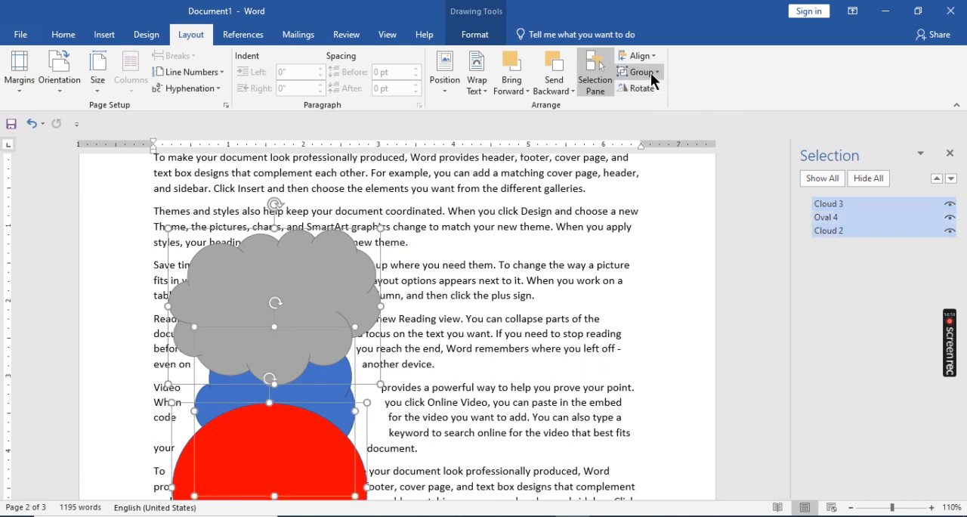
pyautogui.click(637, 56)
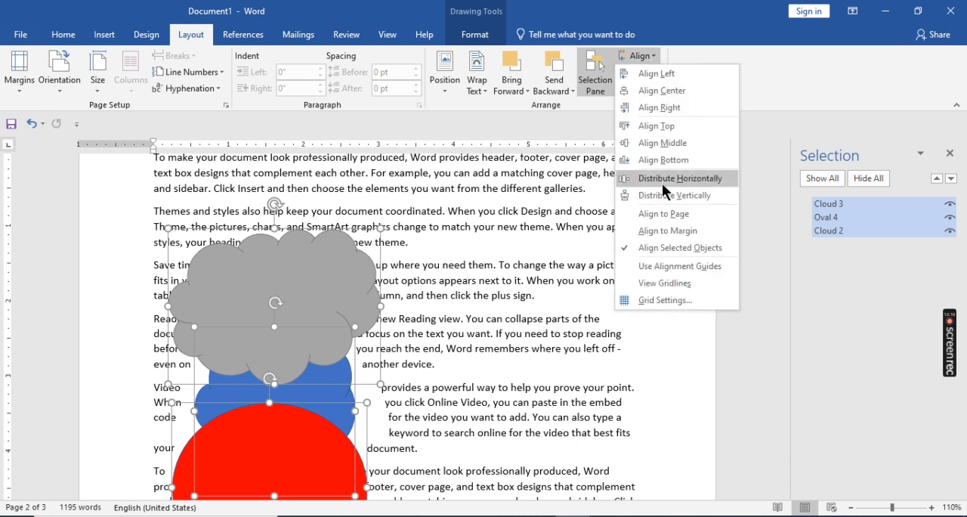
pyautogui.click(656, 73)
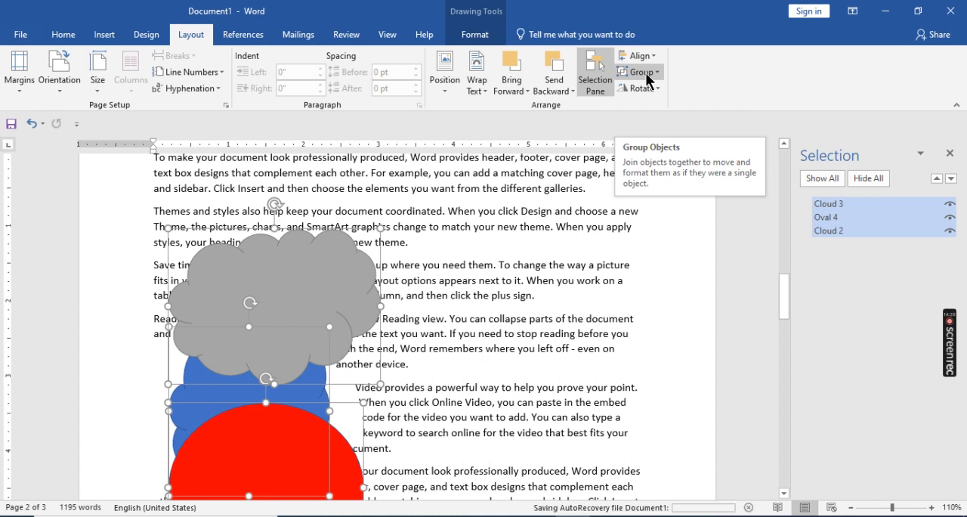
# - Distribute the three selected shapes vertically, applying the distribution twice
pyautogui.click(650, 56)
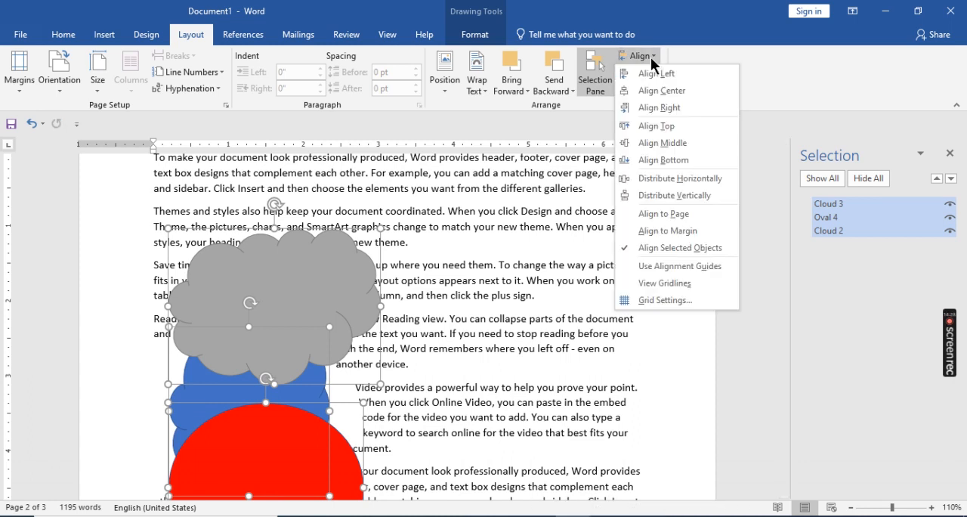
pyautogui.click(666, 197)
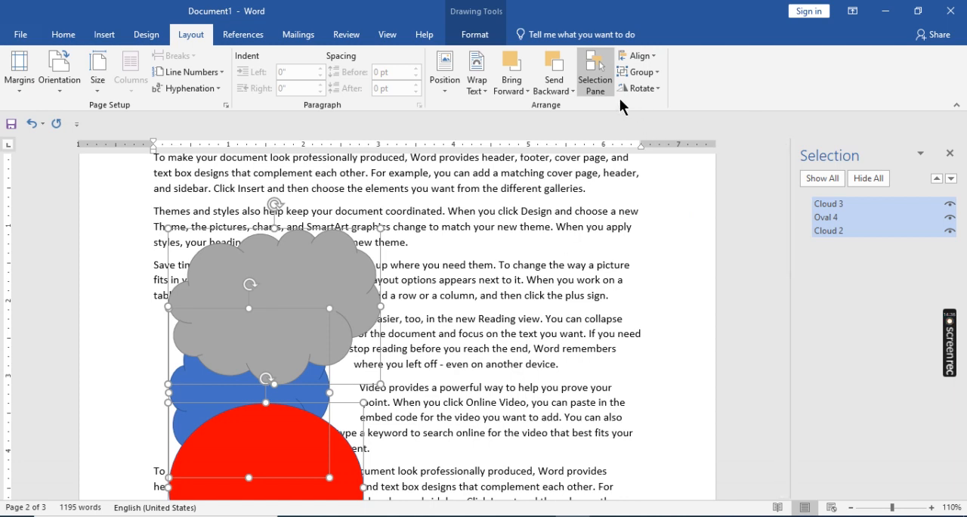
pyautogui.click(643, 56)
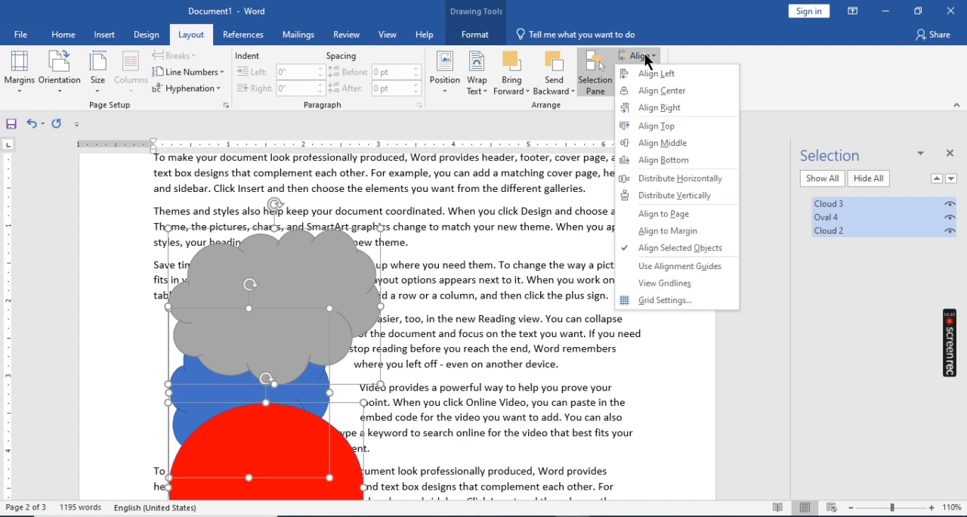
pyautogui.click(649, 196)
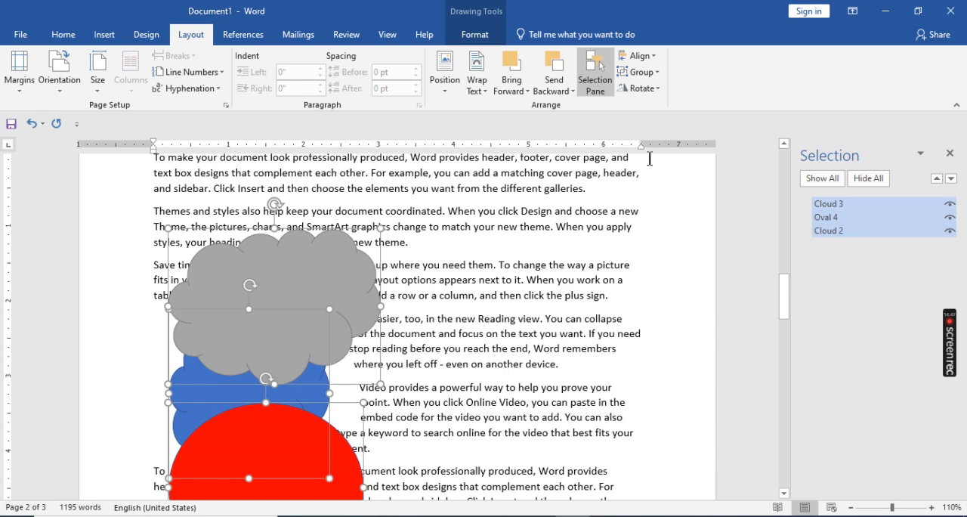
# - Distribute the three selected shapes horizontally and check their arrangement on the page
pyautogui.click(646, 56)
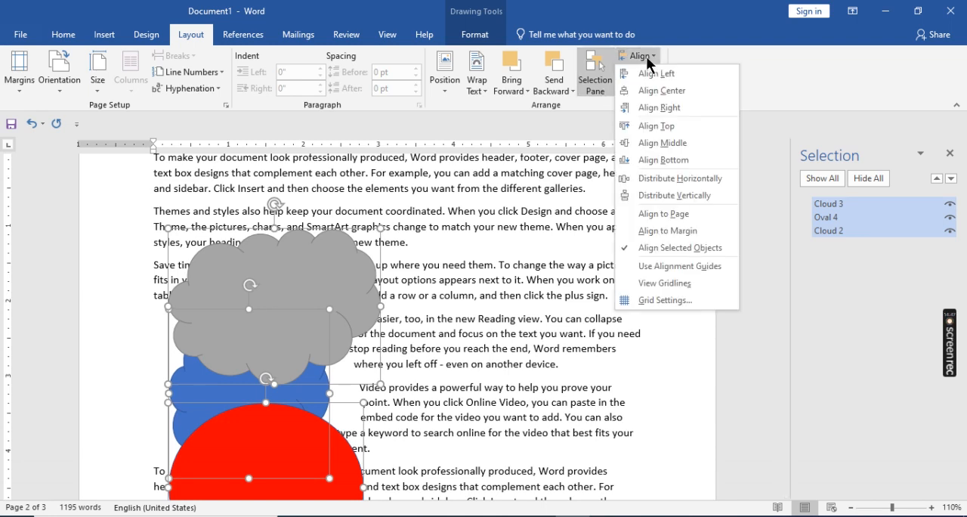
pyautogui.click(671, 179)
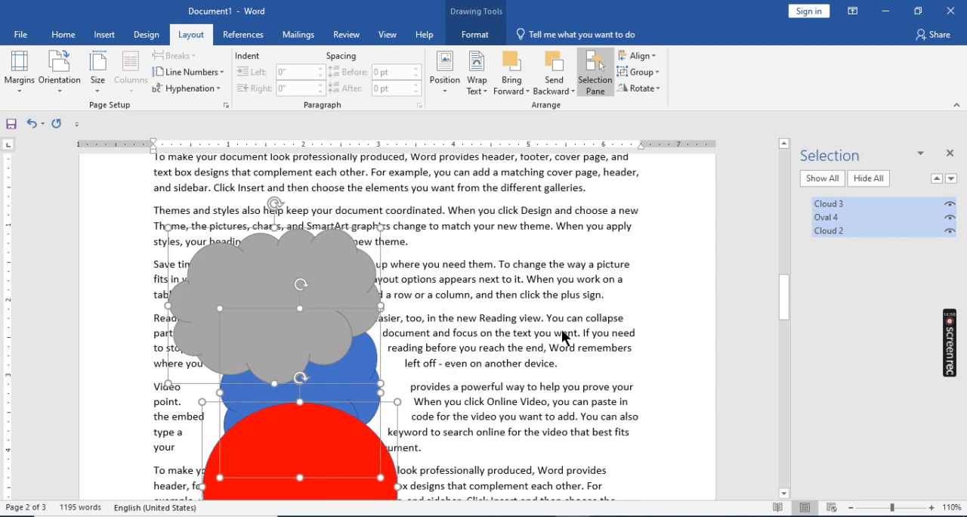
pyautogui.scroll(1, 561, 328)
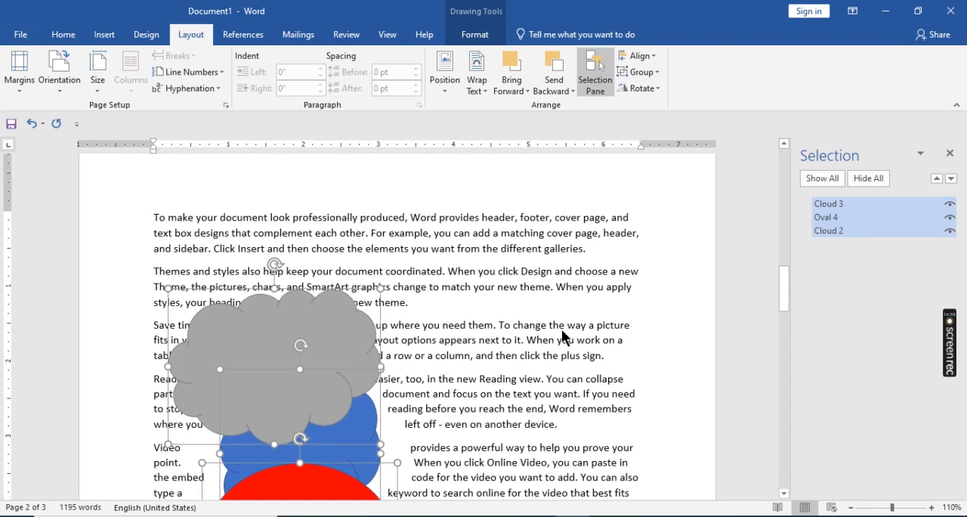
pyautogui.scroll(-1, 562, 329)
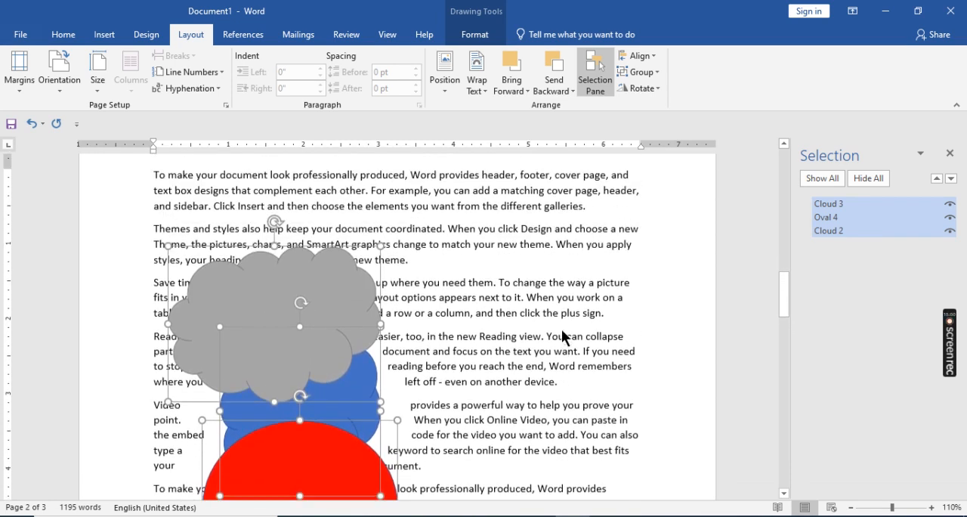
pyautogui.click(644, 58)
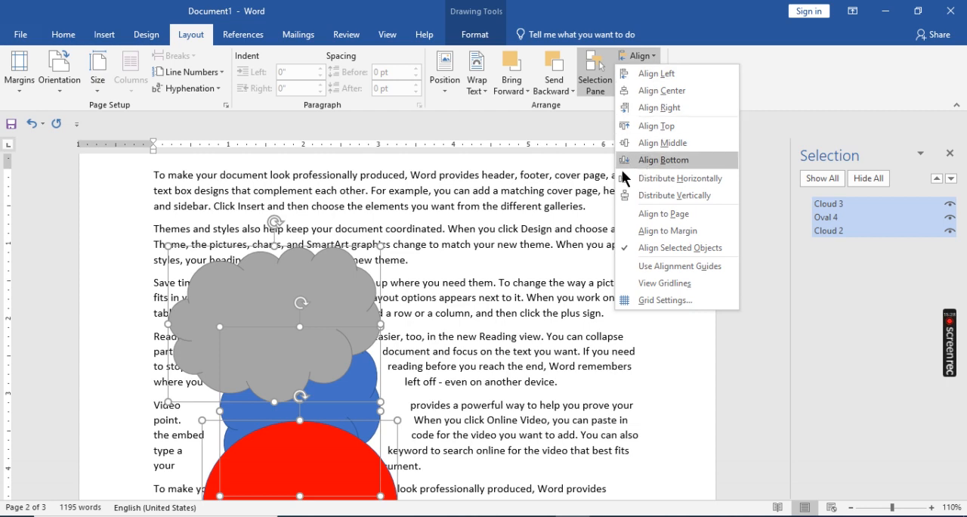
pyautogui.click(538, 258)
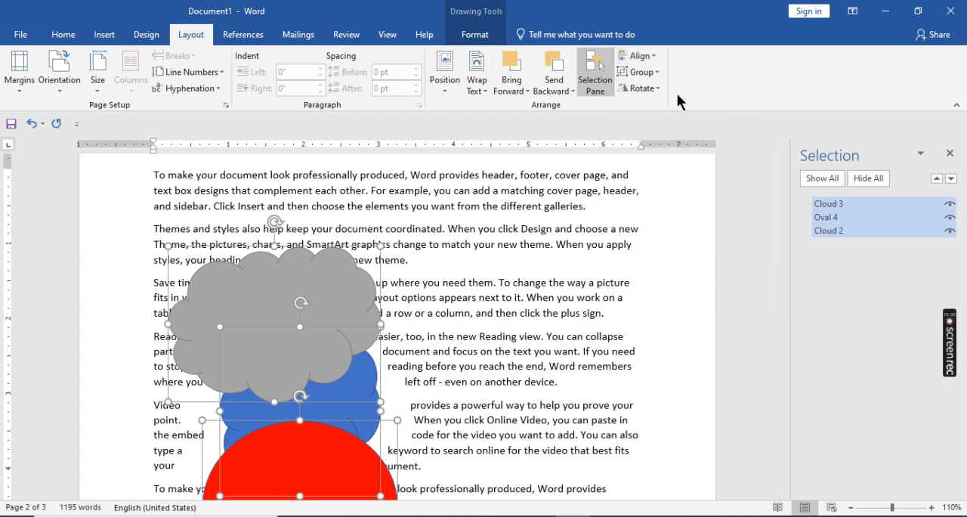
pyautogui.click(653, 69)
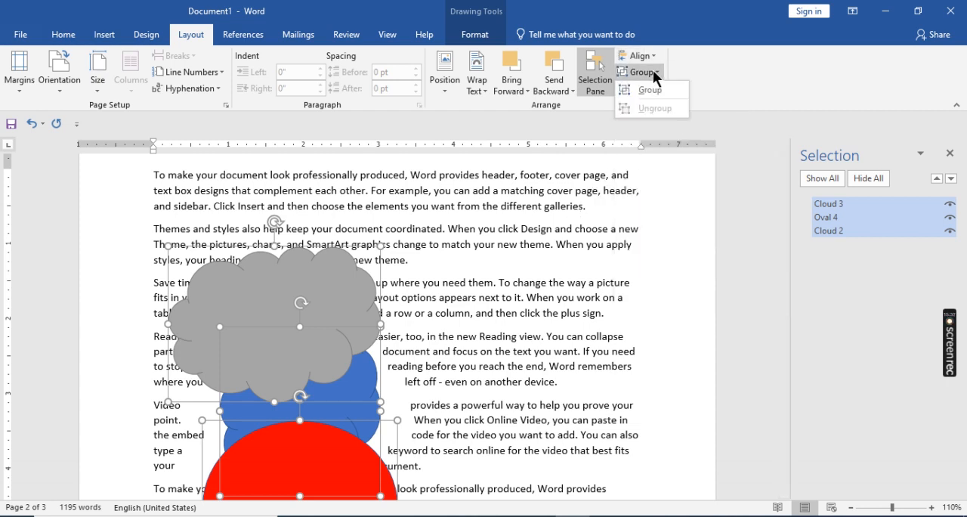
pyautogui.click(482, 357)
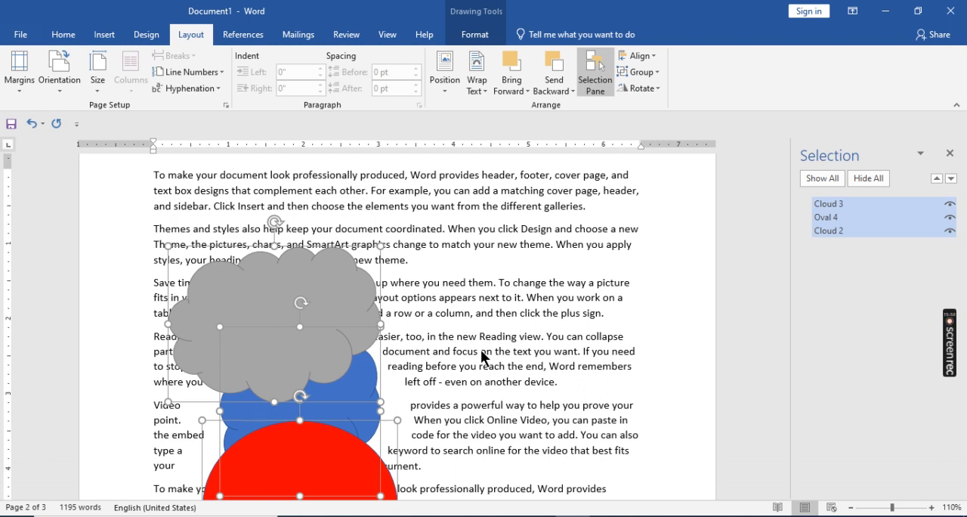
pyautogui.click(582, 342)
# - Group Cloud 3, Cloud 2 and Oval 4 into one object and move the group up and to the right over the text
pyautogui.click(294, 313)
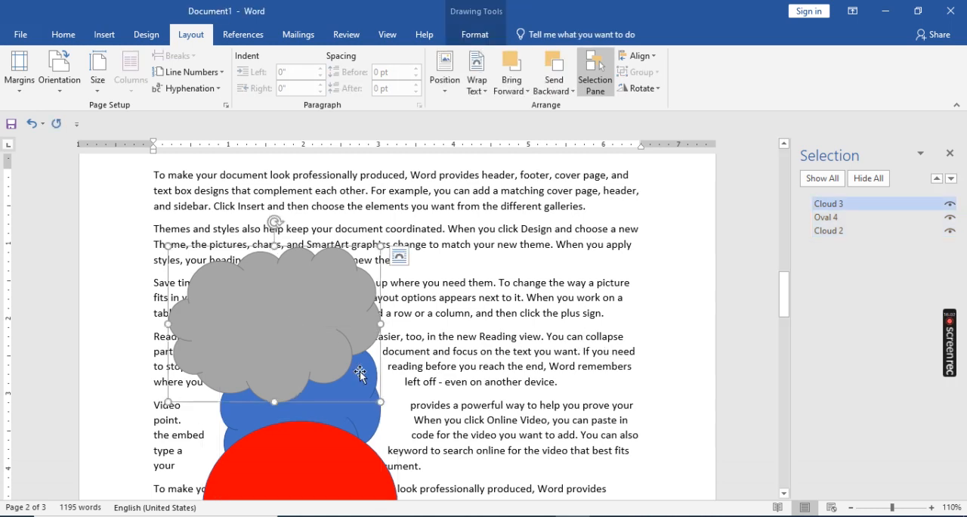
pyautogui.keyDown('shift'); pyautogui.click(366, 411); pyautogui.keyUp('shift')
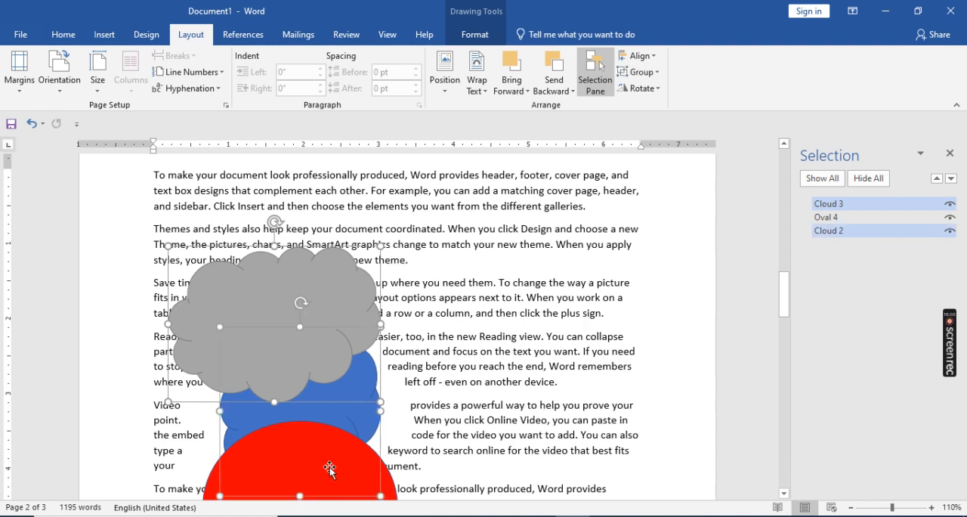
pyautogui.keyDown('shift'); pyautogui.click(348, 476); pyautogui.keyUp('shift')
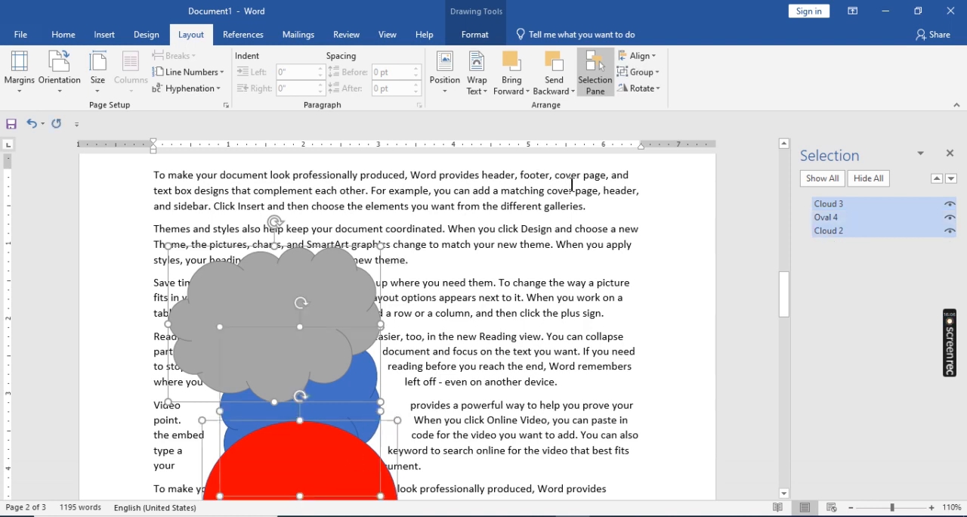
pyautogui.click(641, 74)
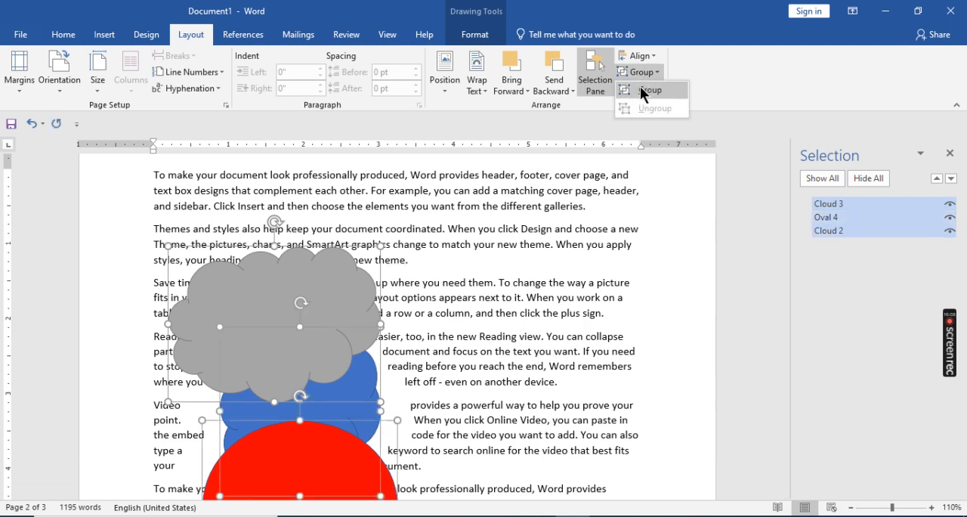
pyautogui.click(640, 86)
pyautogui.moveTo(279, 347); pyautogui.dragTo(351, 316)
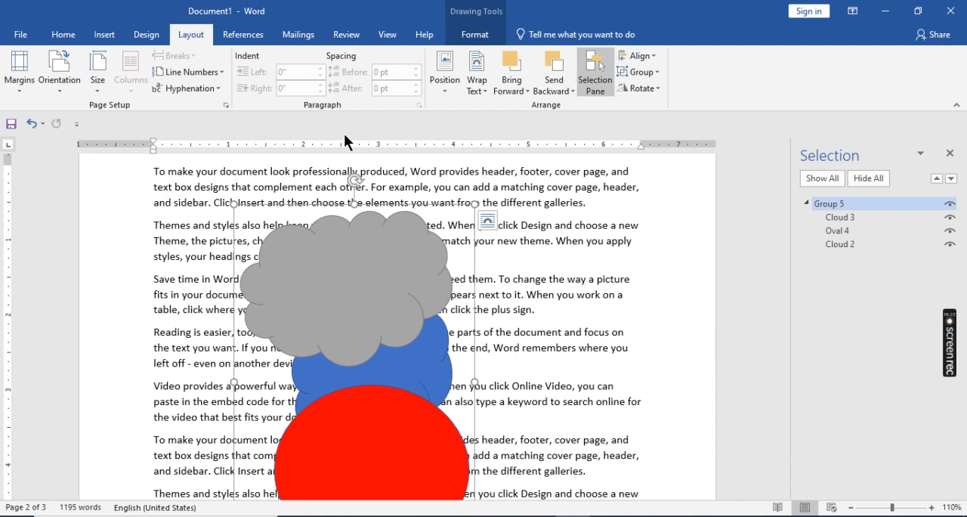
pyautogui.moveTo(380, 297); pyautogui.dragTo(353, 286)
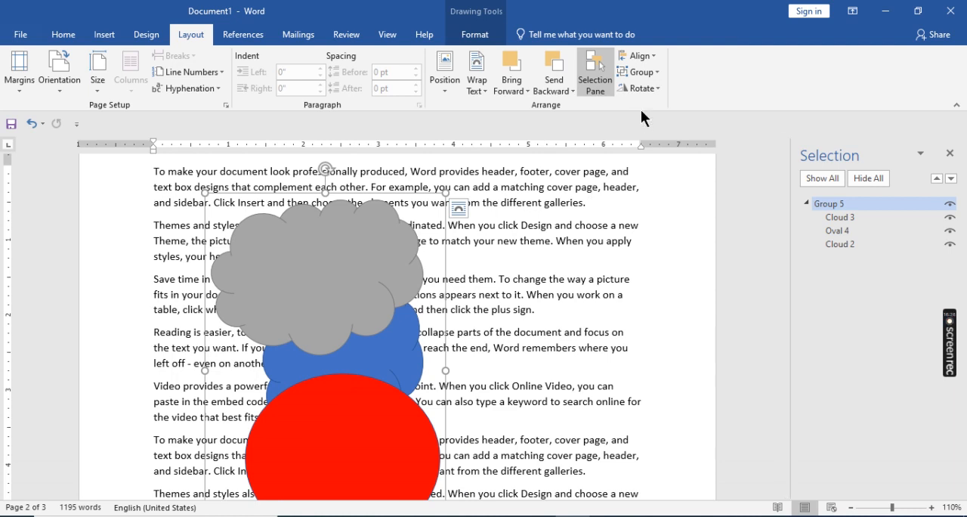
# - Ungroup the combined shapes and deselect them
pyautogui.click(654, 73)
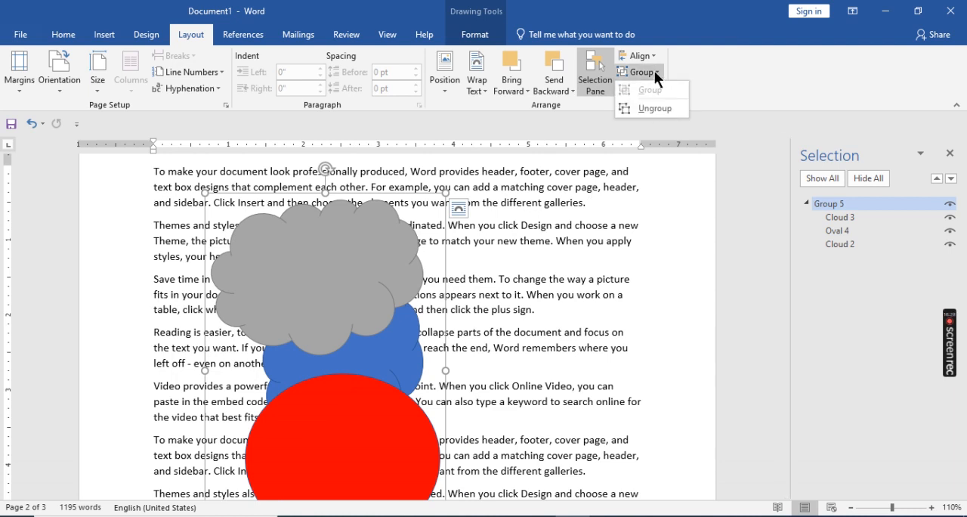
pyautogui.click(641, 108)
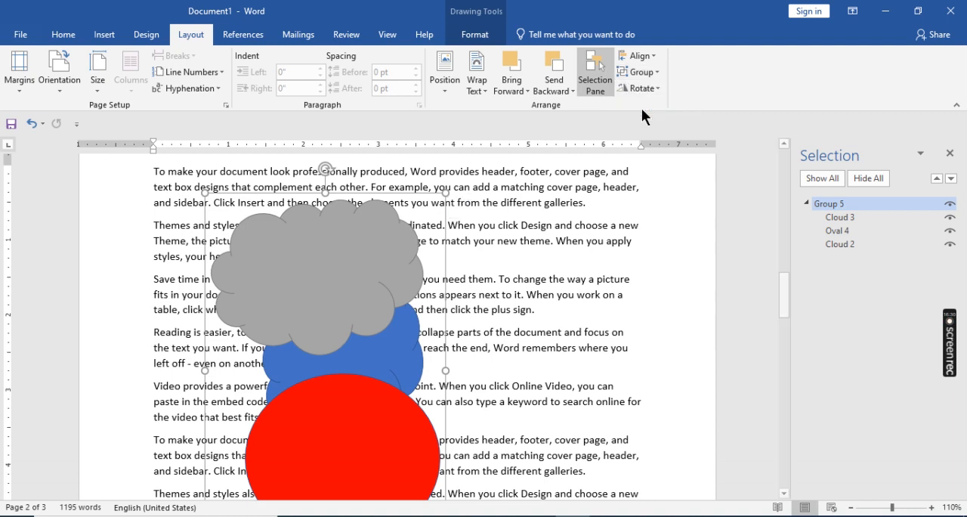
pyautogui.click(474, 337)
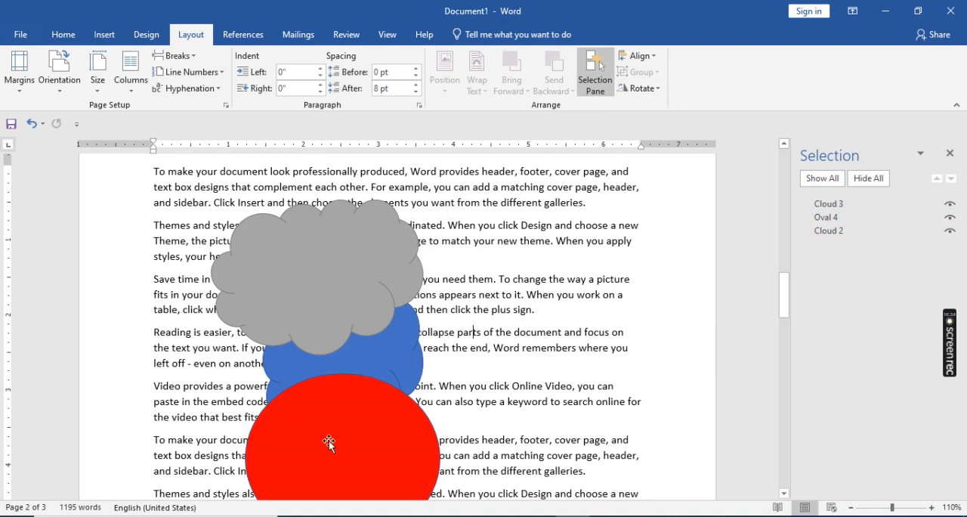
# - Examine the rotate and flip options for the grey Cloud 3 without applying any, and bring up the References commands
pyautogui.click(340, 280)
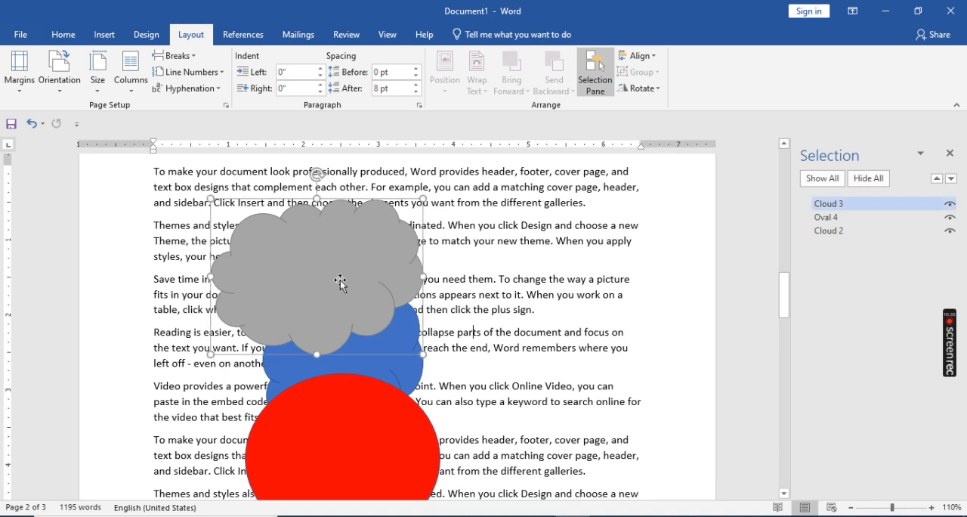
pyautogui.click(656, 89)
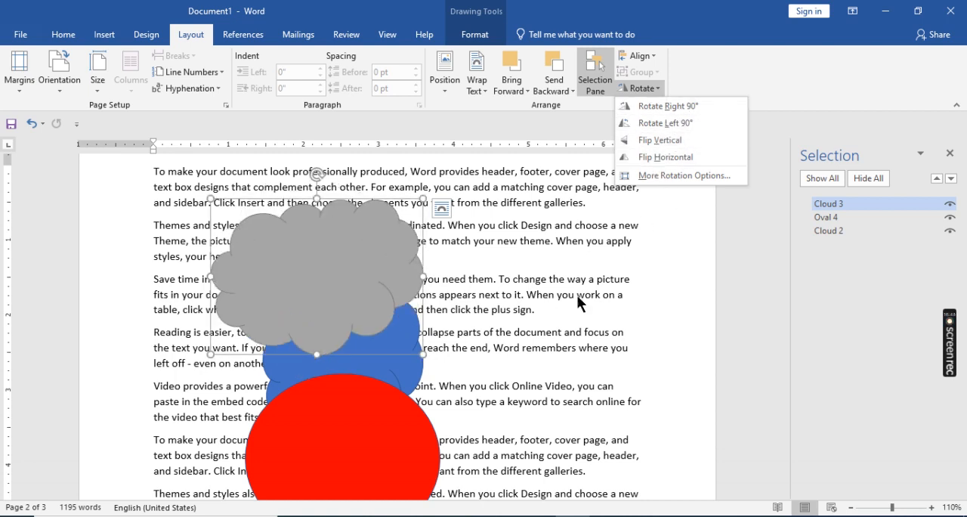
pyautogui.click(531, 358)
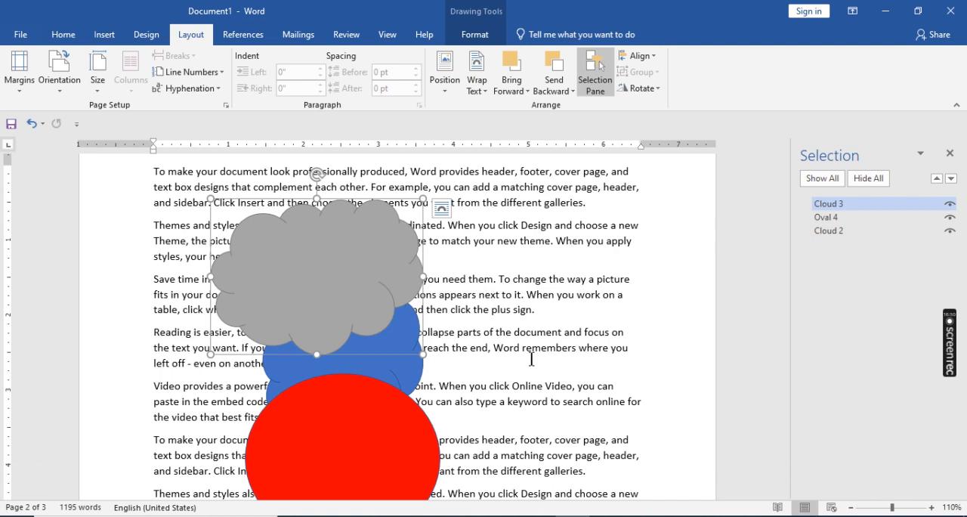
pyautogui.click(240, 34)
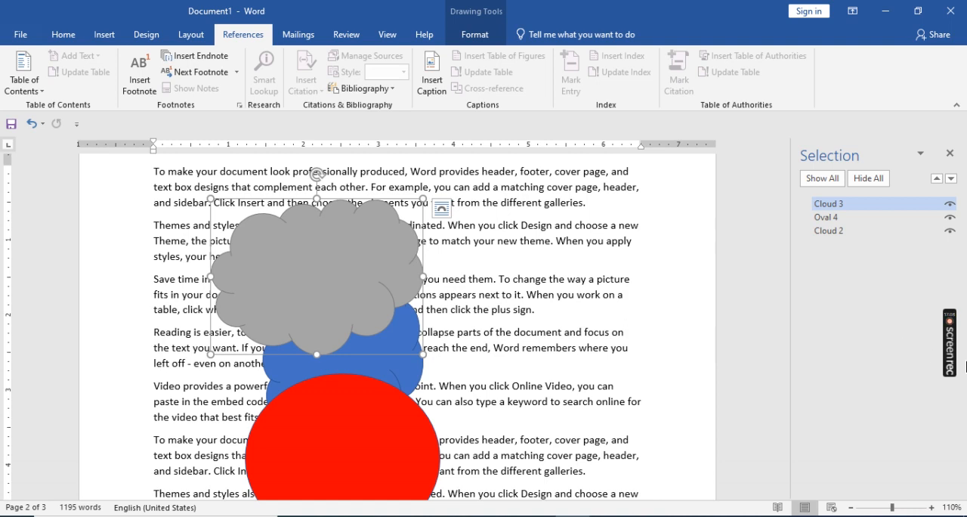
pyautogui.moveTo(957, 366)
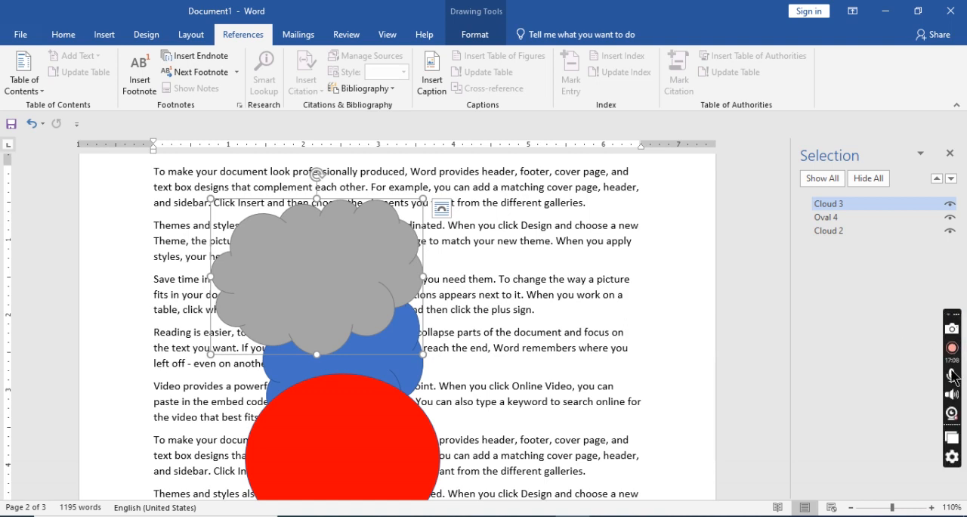